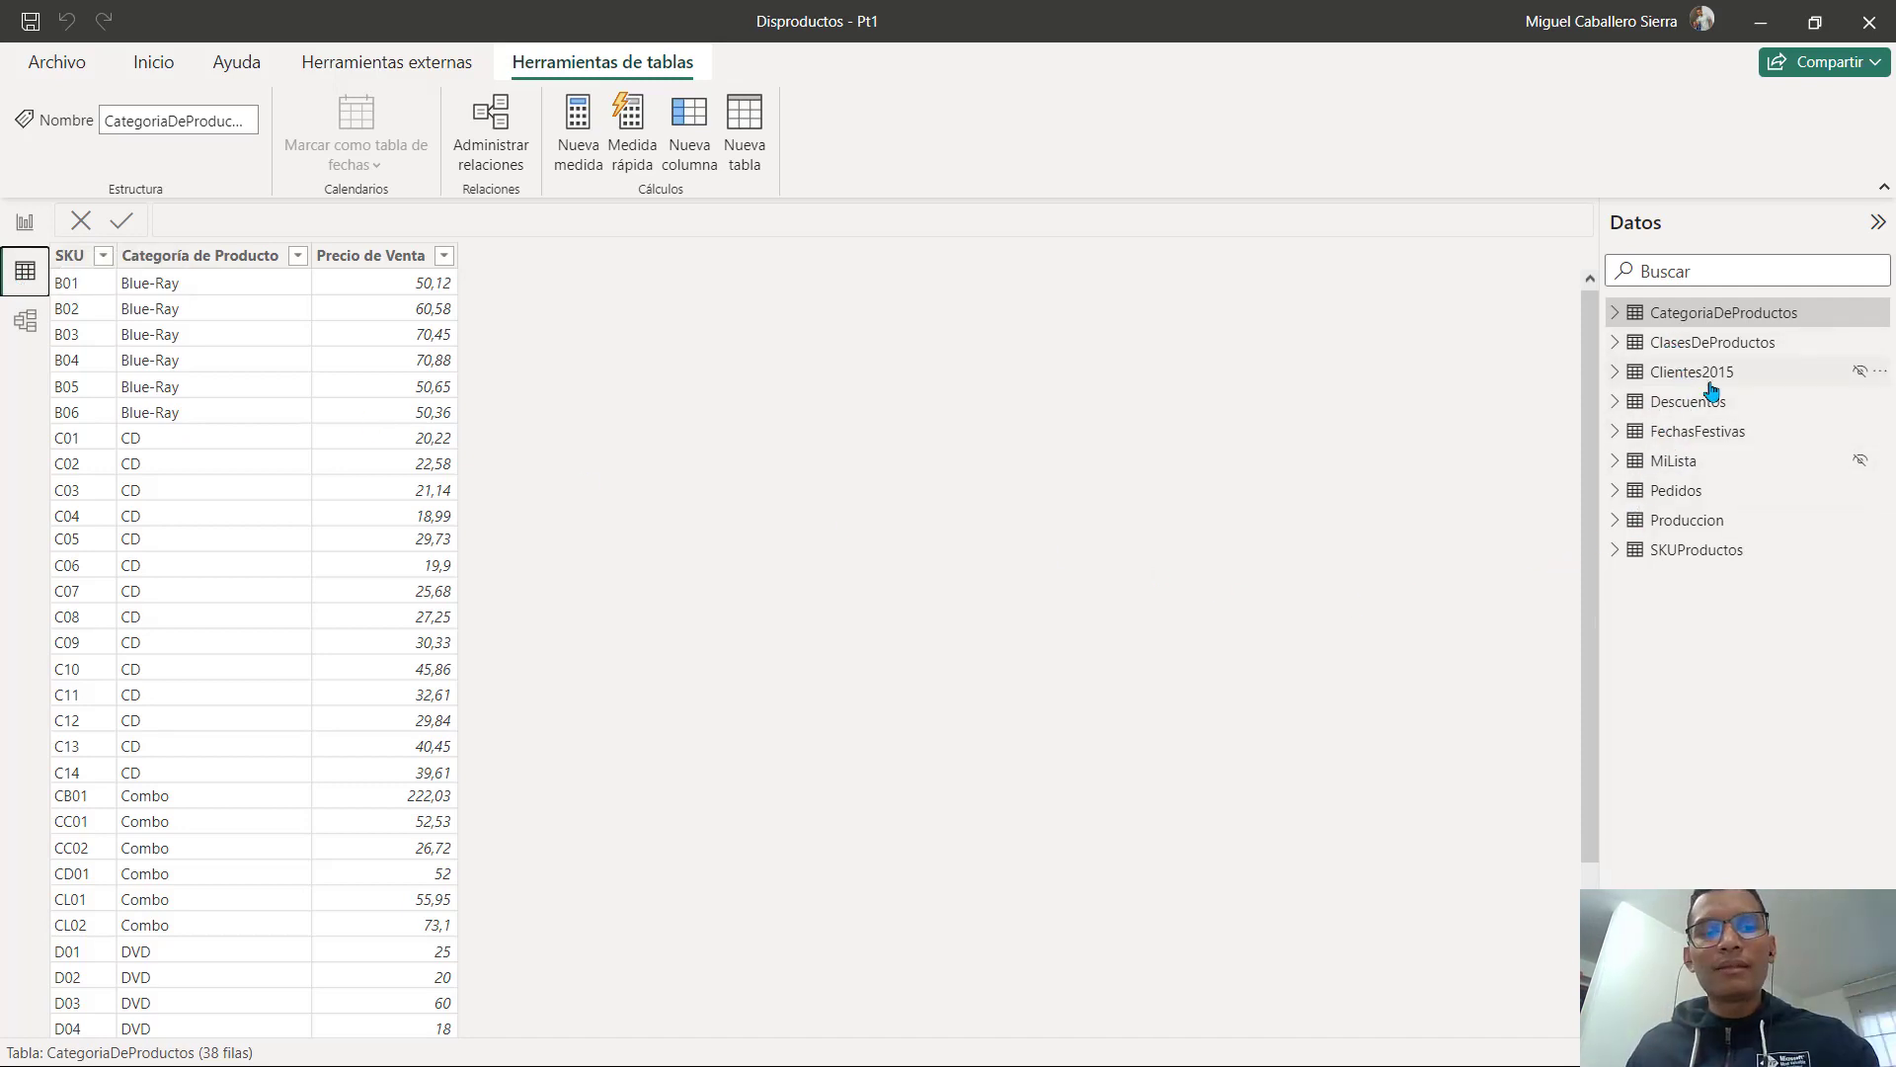
# Open the Pedidos table in the data view
pyautogui.click(1659, 395)
pyautogui.moveTo(1325, 154); pyautogui.dragTo(1776, 774)
pyautogui.press('Escape')
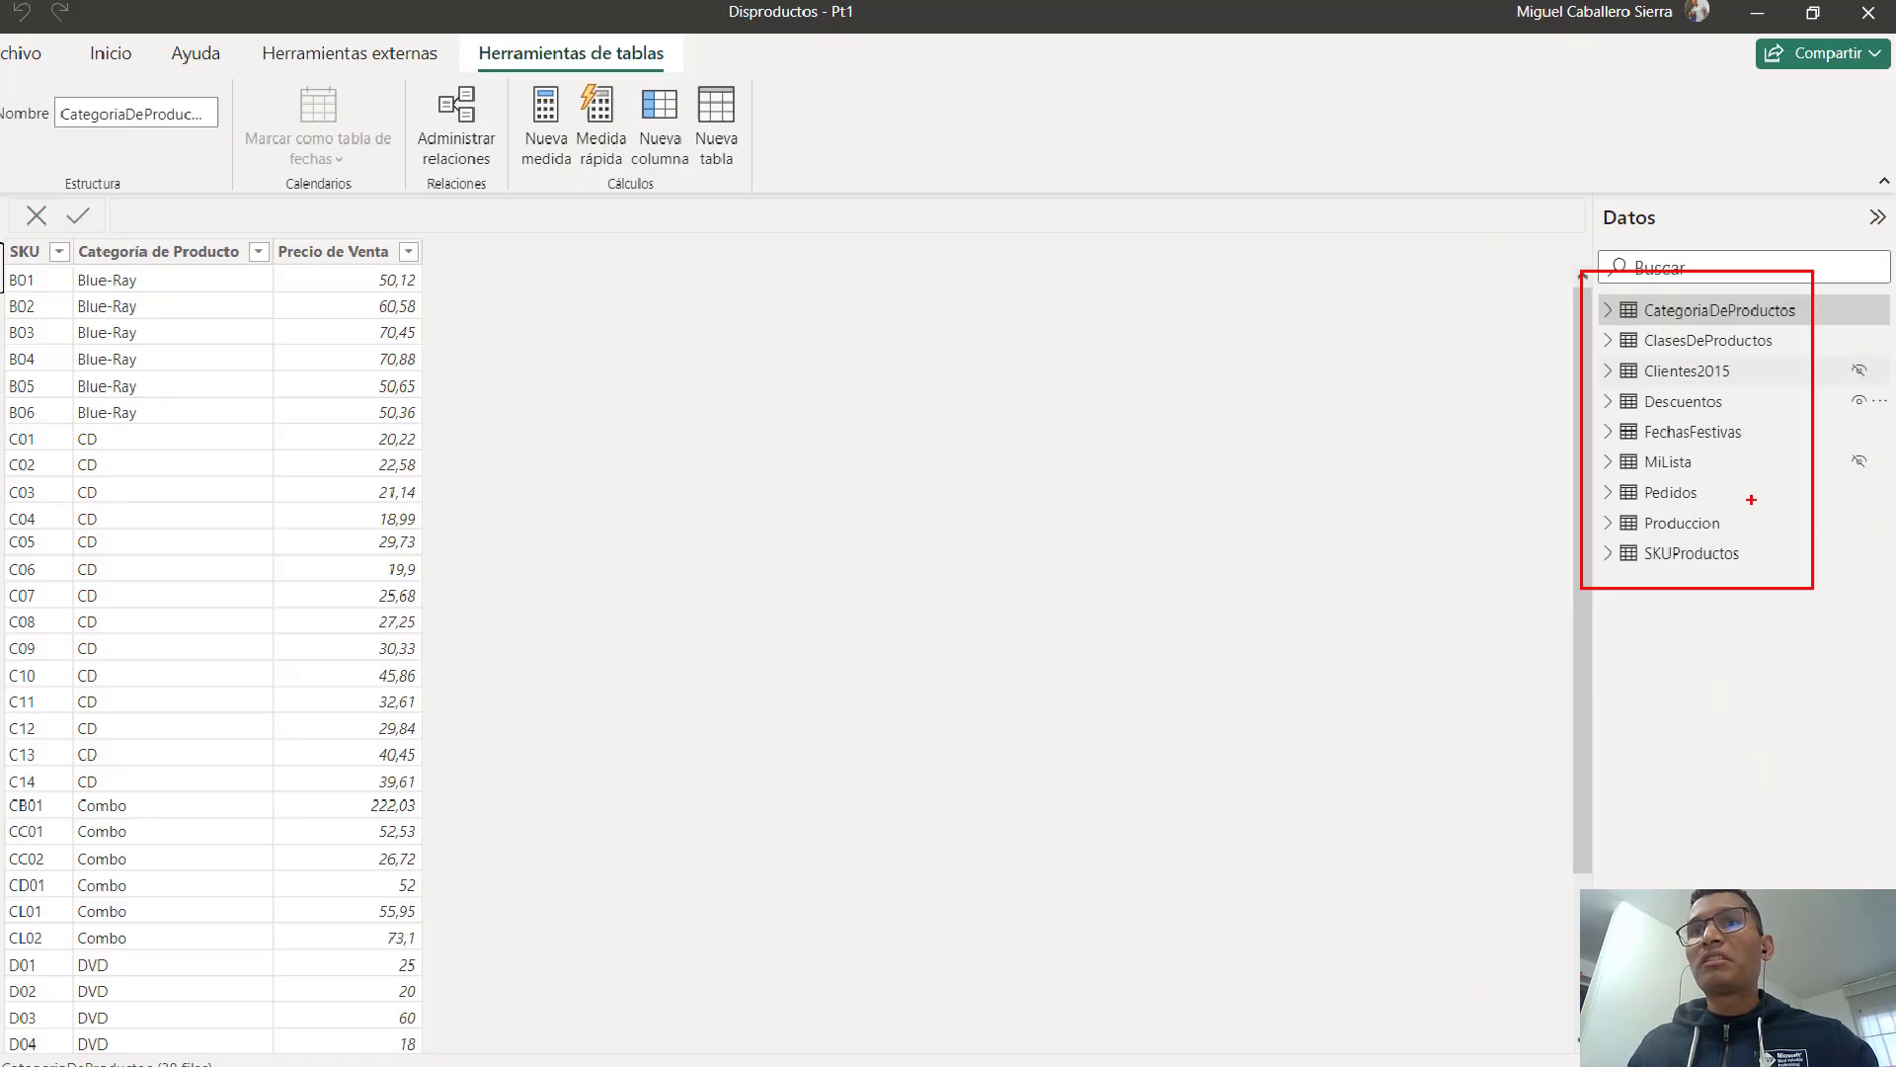
pyautogui.click(1691, 504)
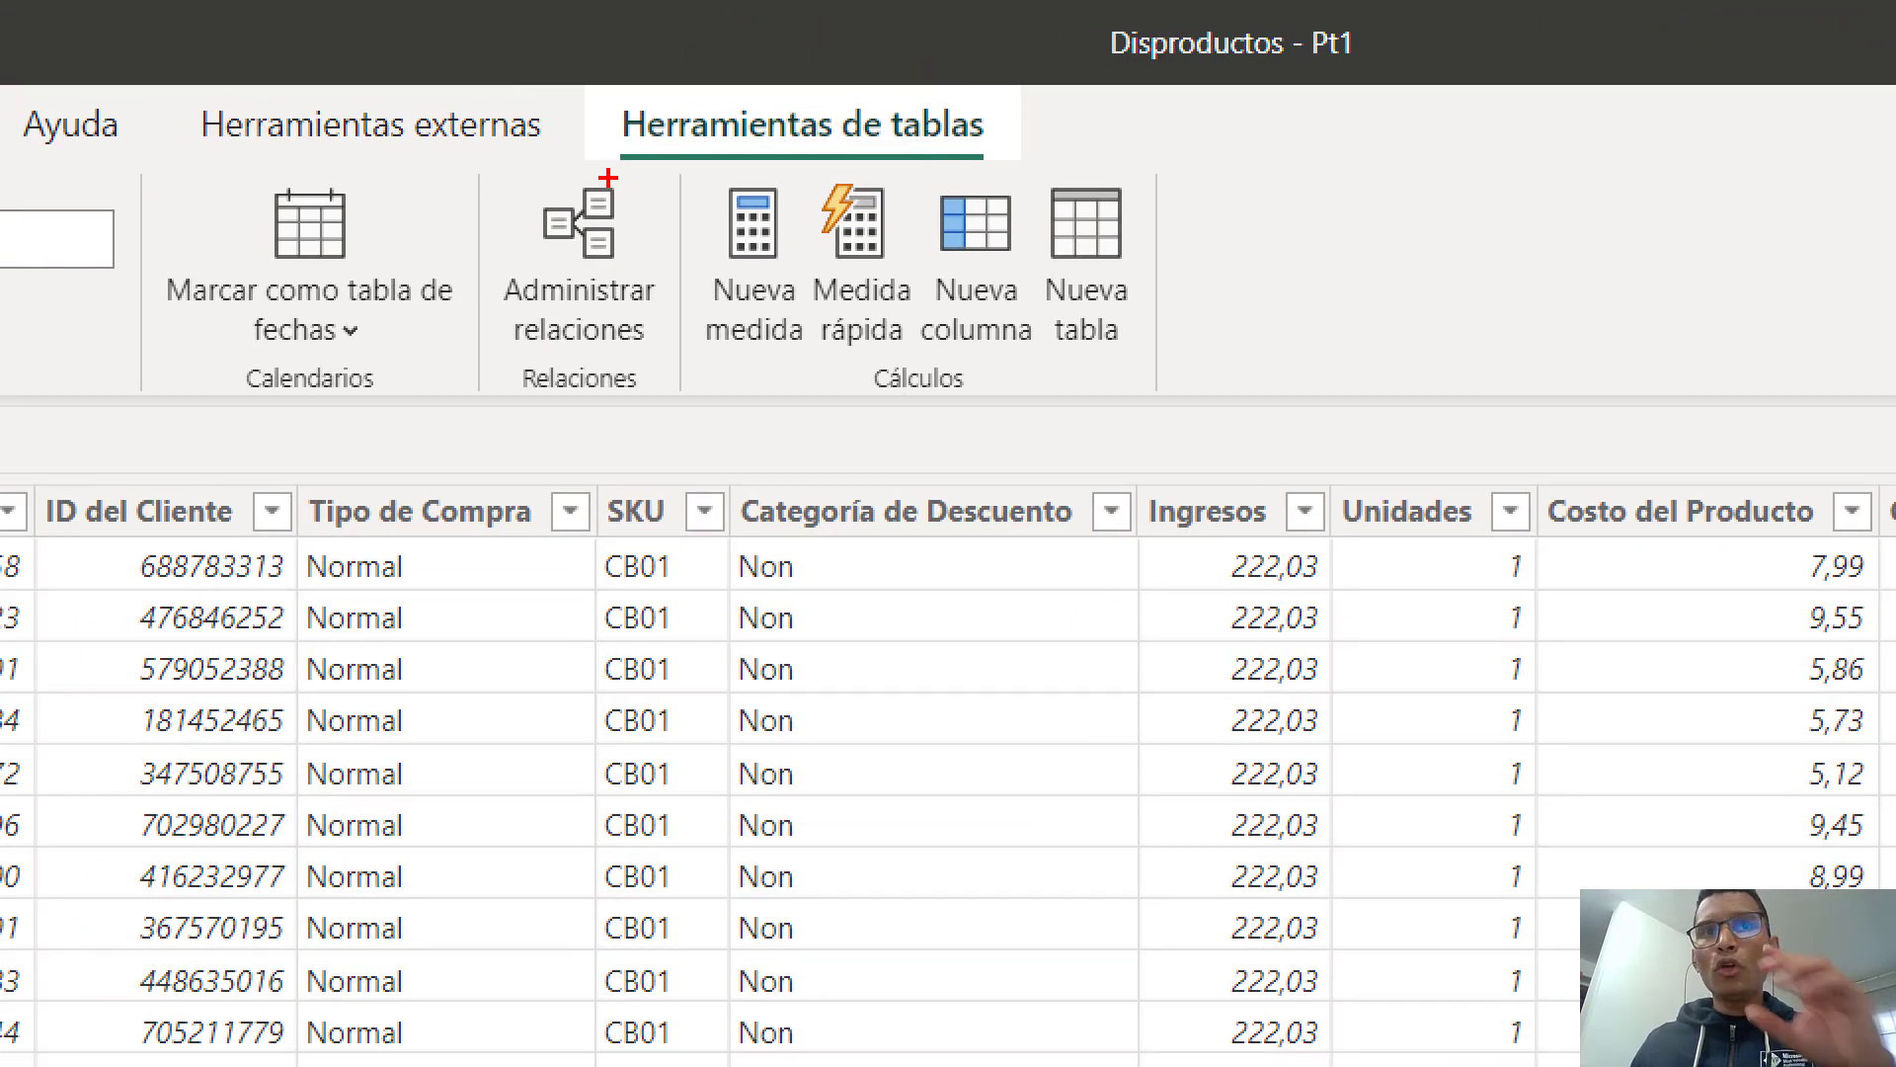
pyautogui.moveTo(859, 405); pyautogui.dragTo(976, 405)
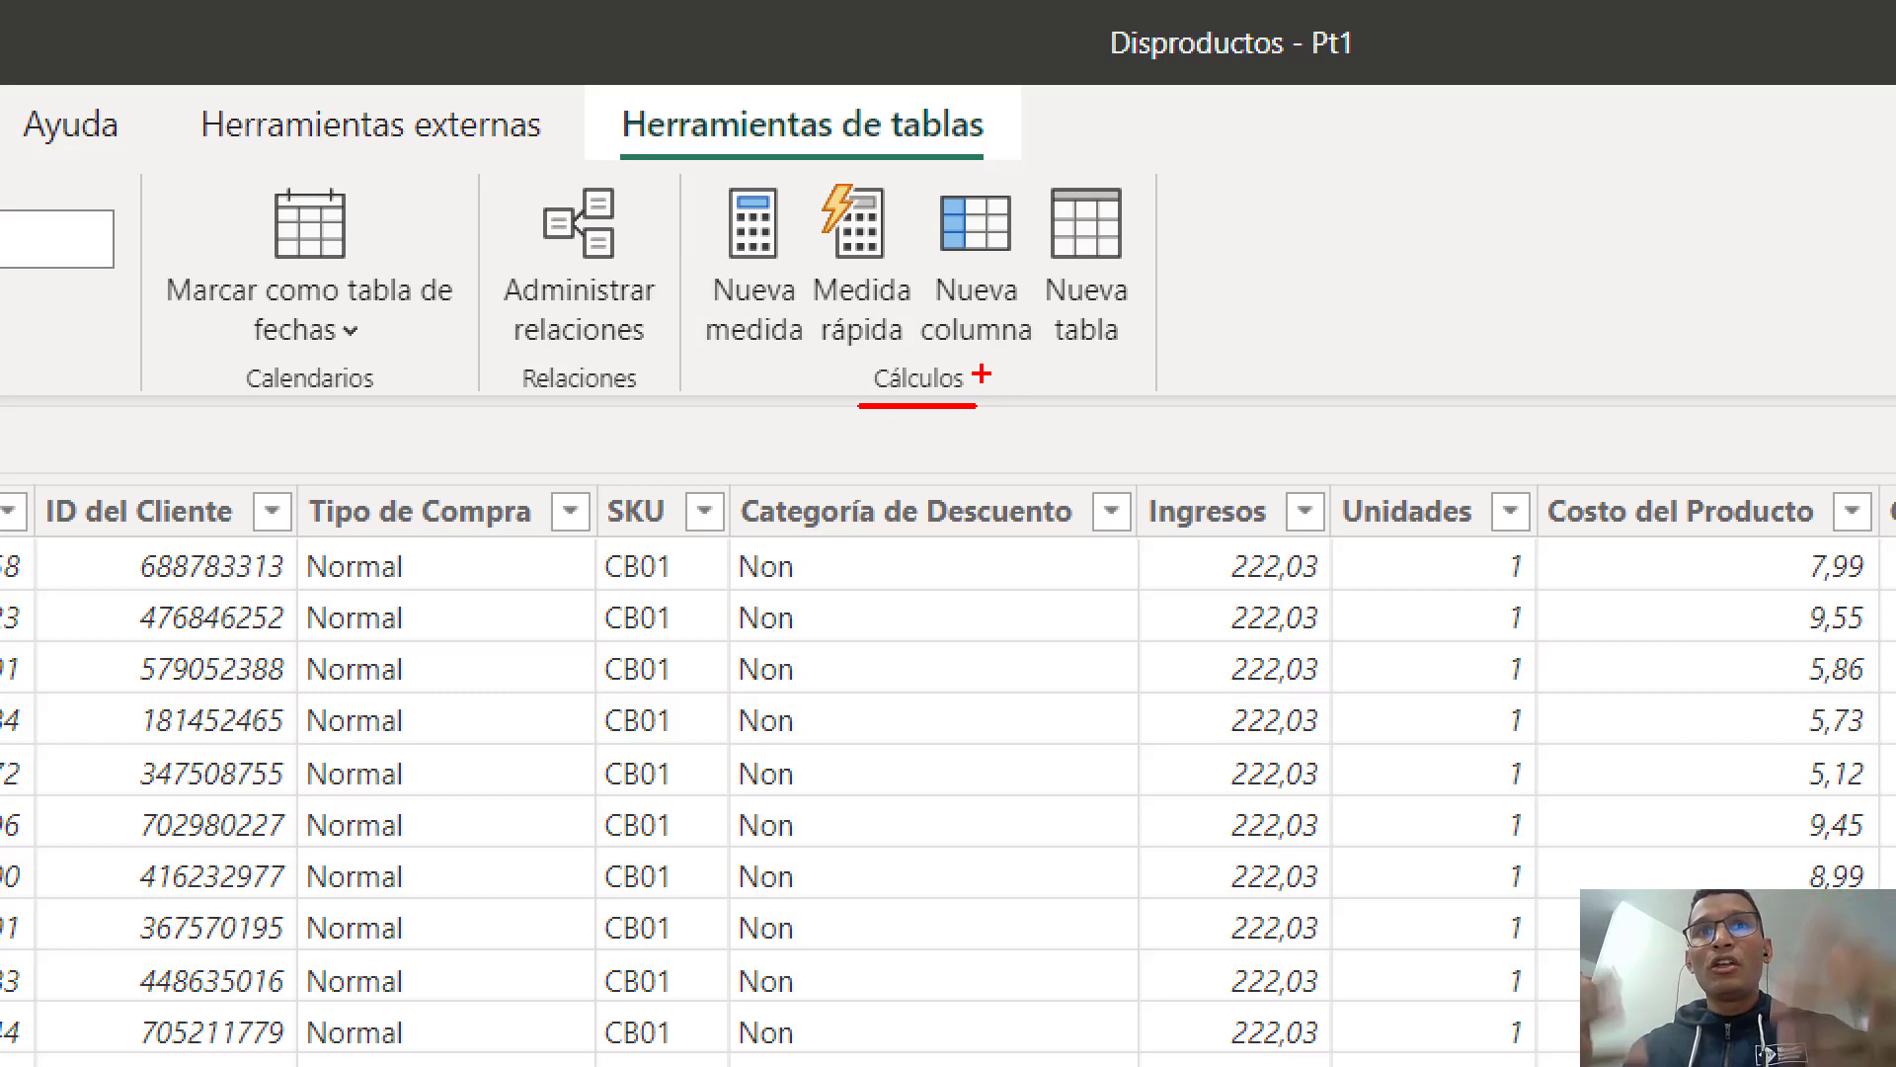
pyautogui.moveTo(1284, 131)
pyautogui.mouseDown()
pyautogui.moveTo(1137, 219)
pyautogui.moveTo(1197, 237)
pyautogui.mouseUp()
pyautogui.moveTo(1054, 365); pyautogui.dragTo(1102, 356)
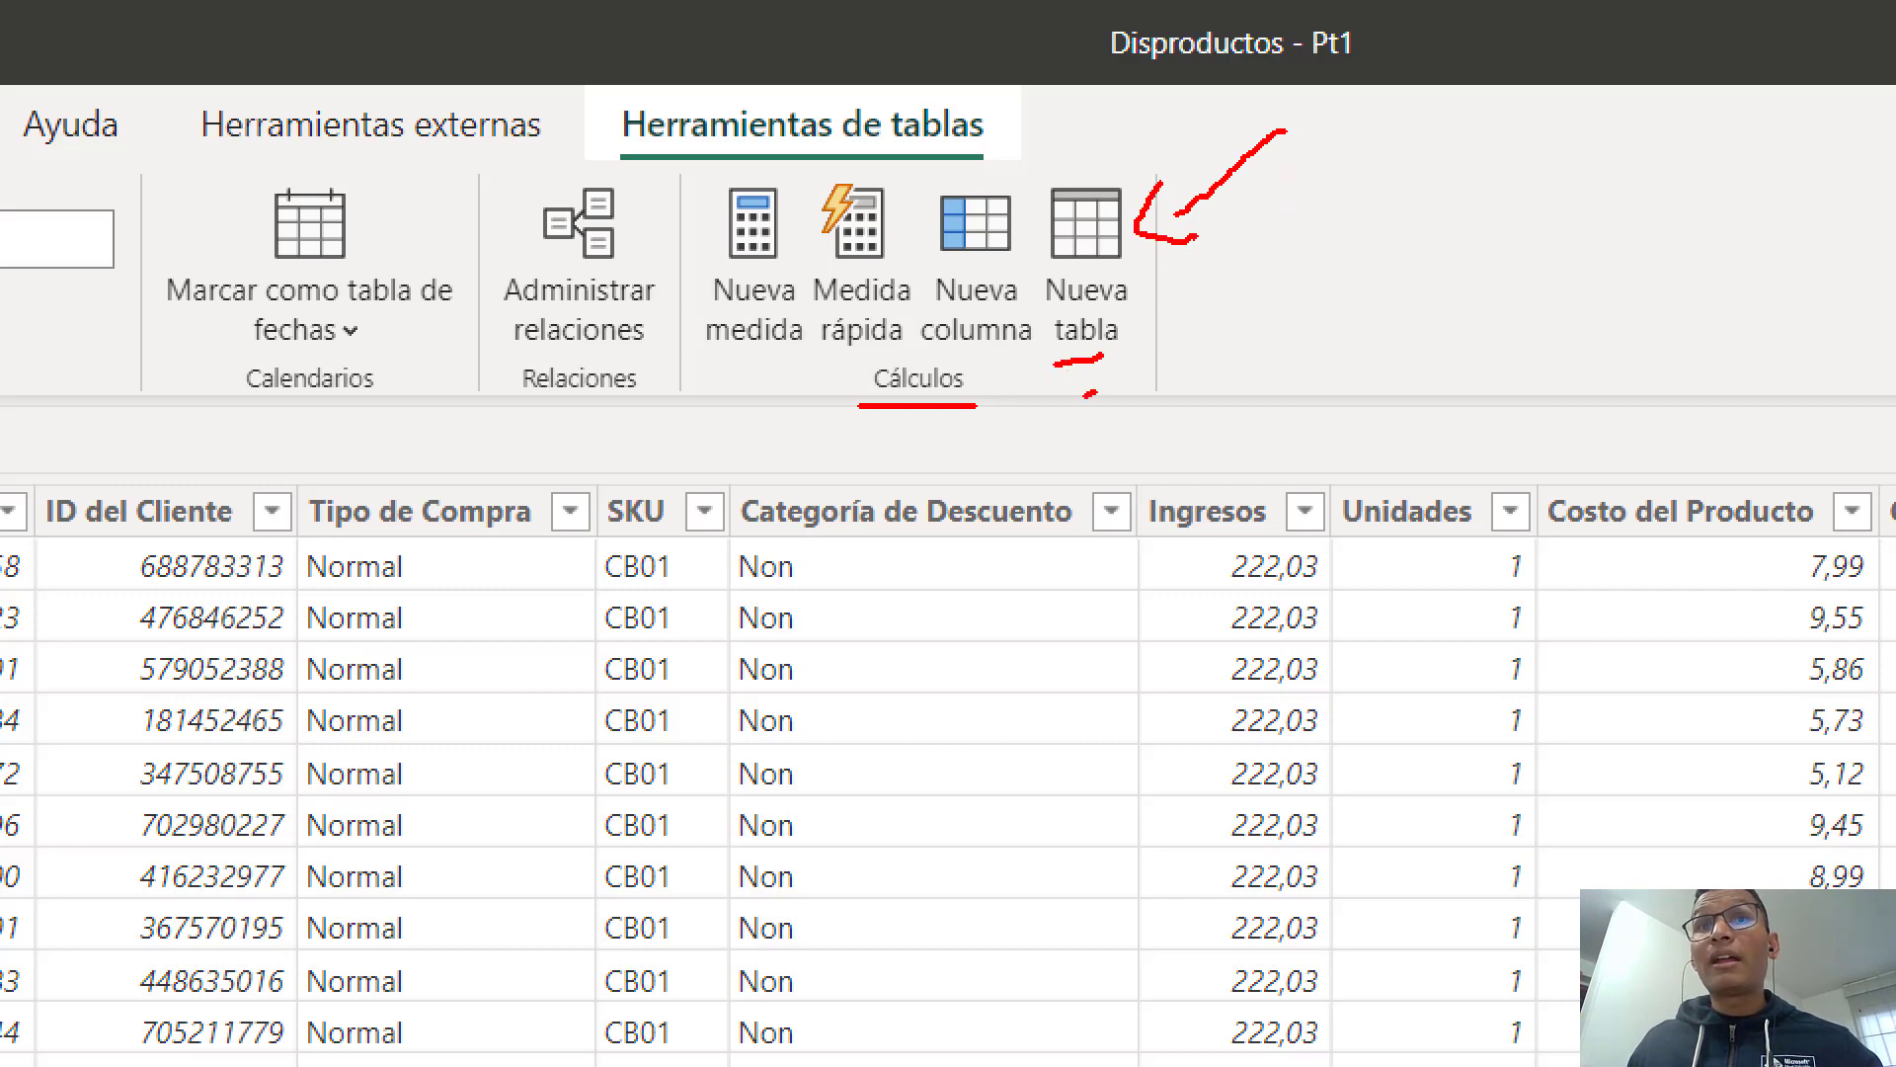
pyautogui.press('Escape')
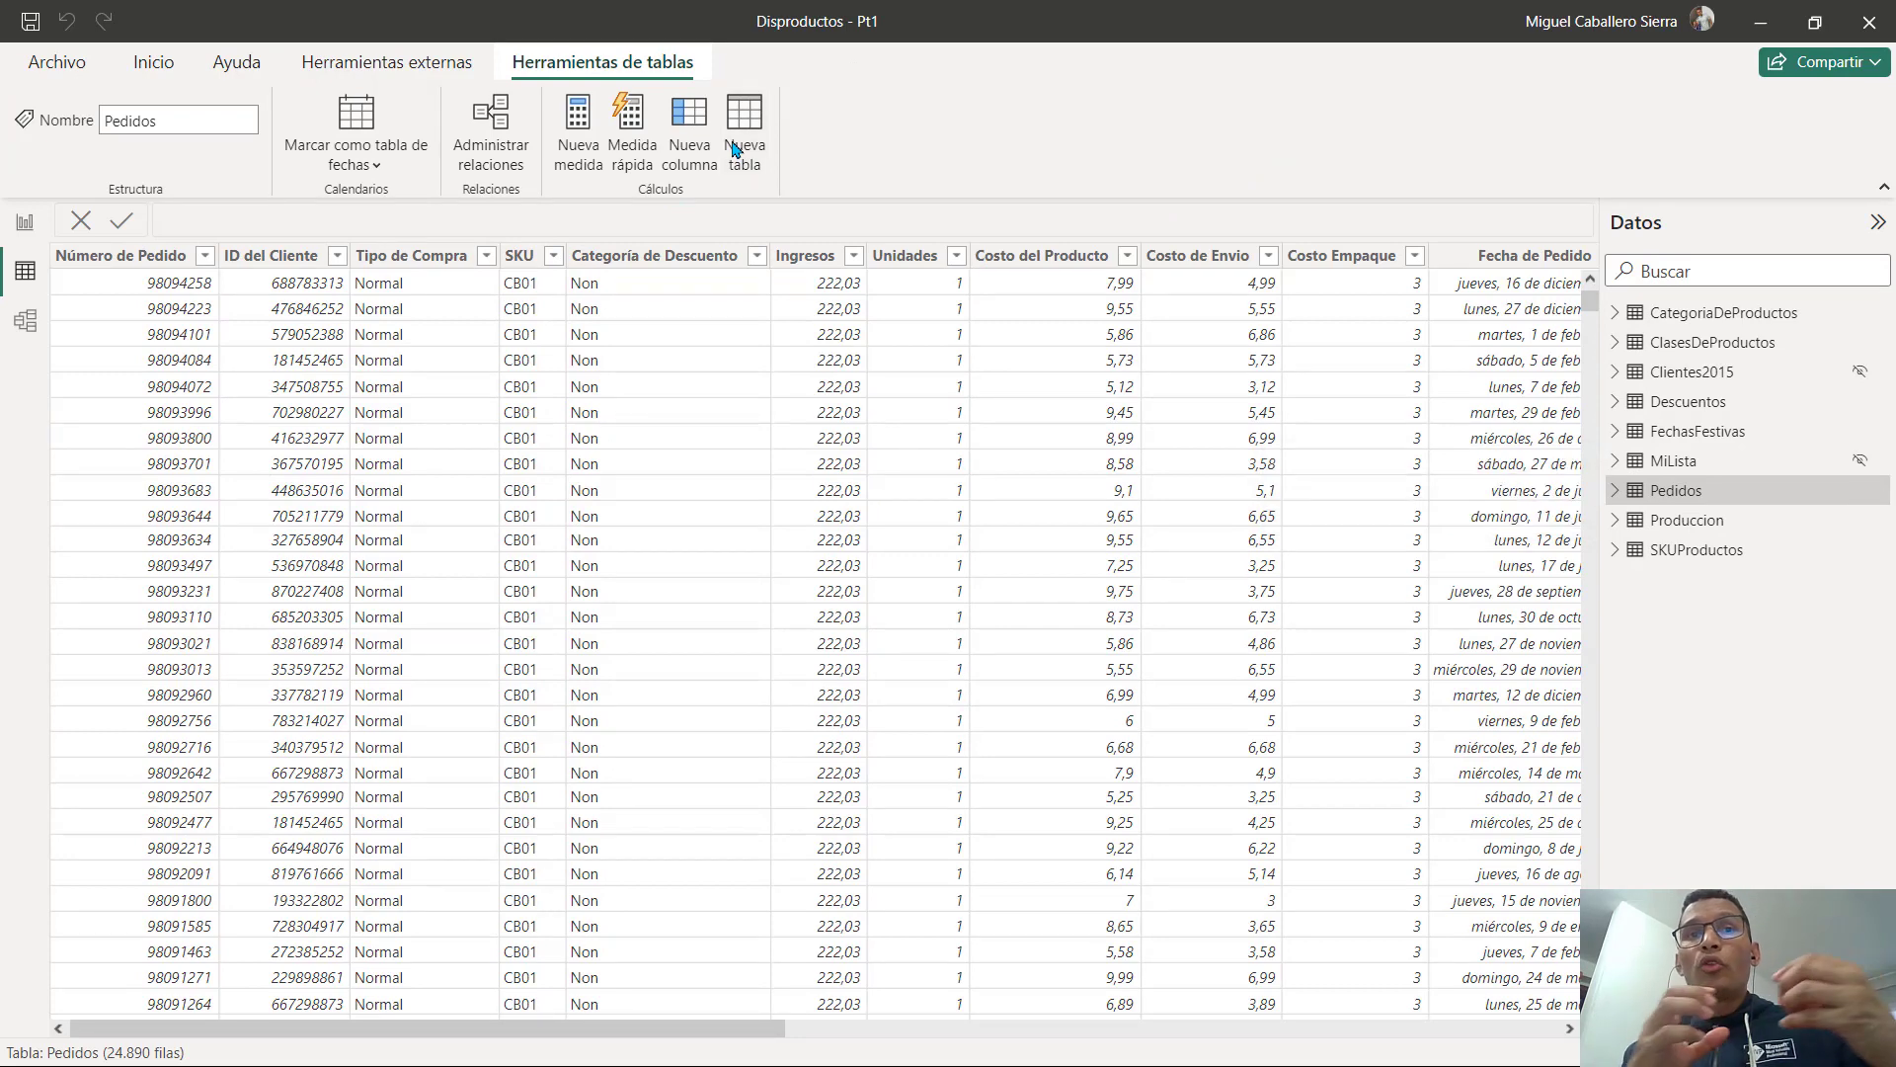
# Create a new calculated table and enlarge the text of its DAX formula
pyautogui.click(735, 149)
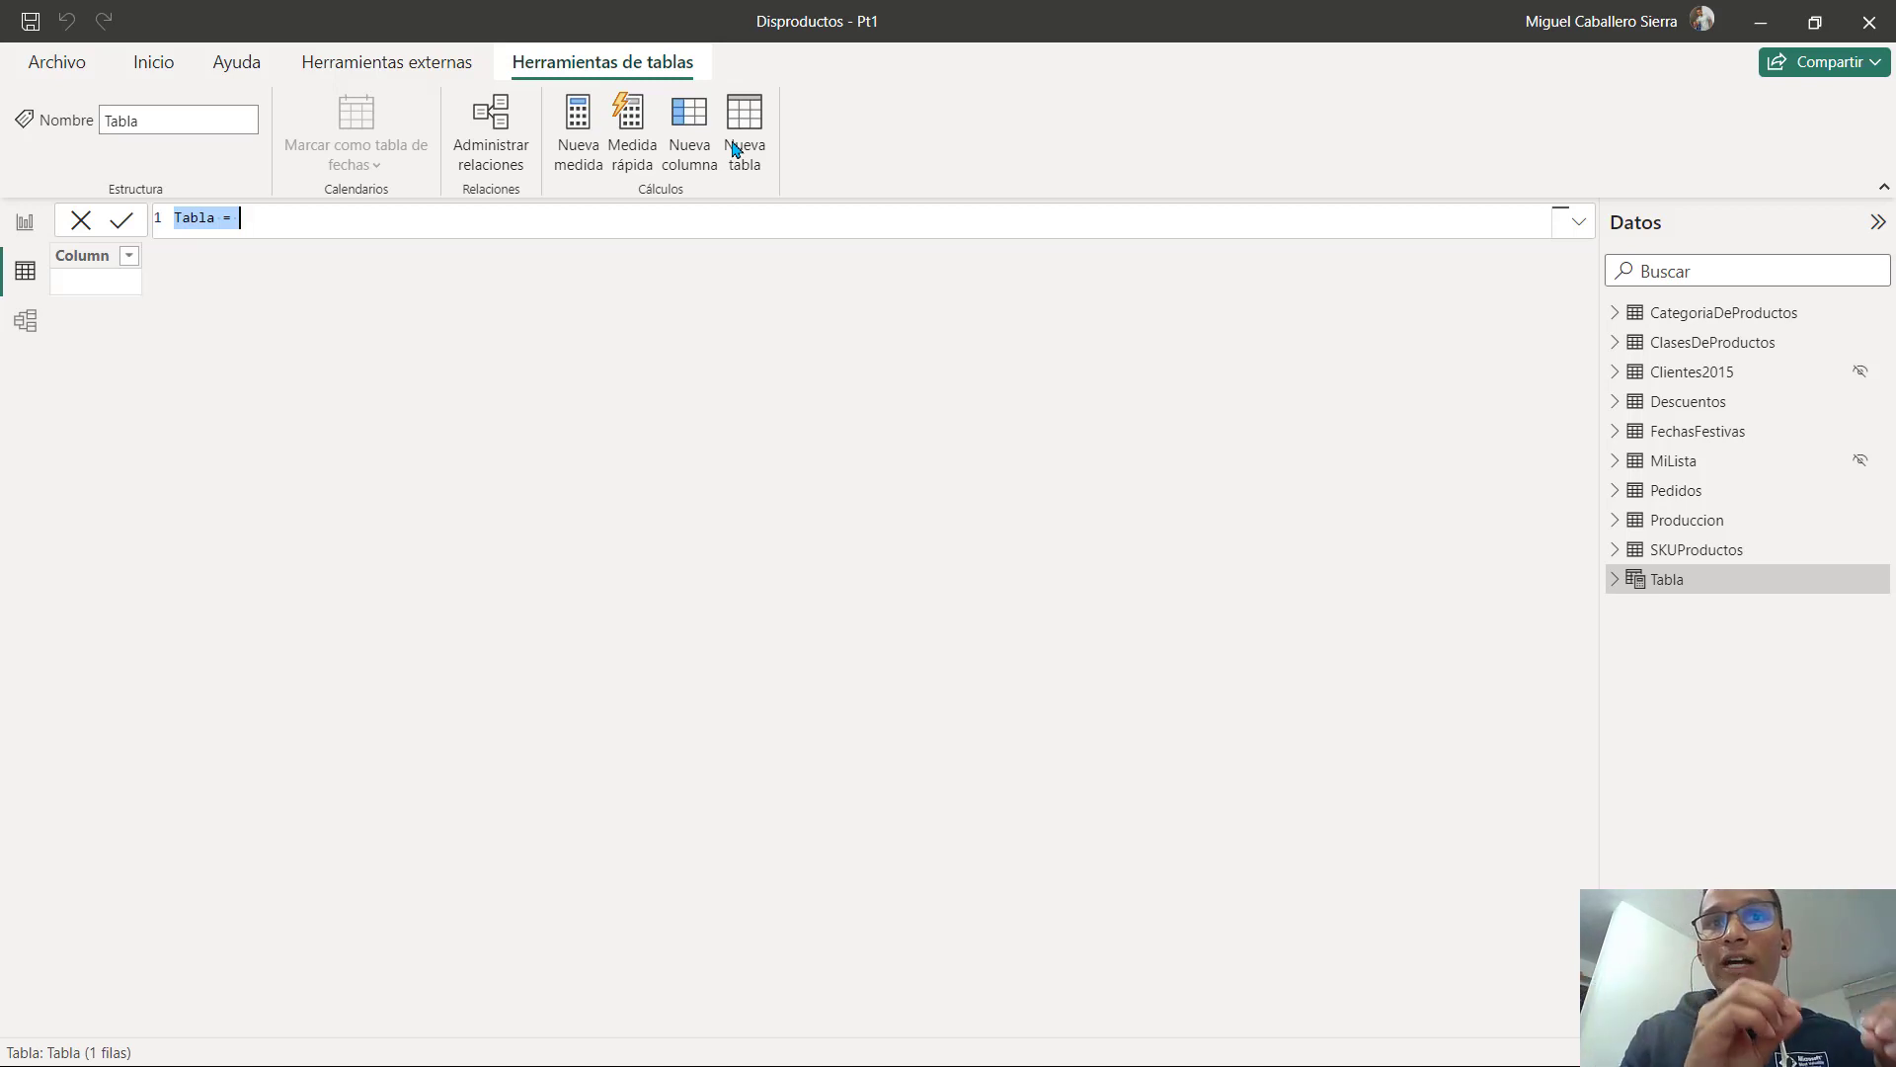
pyautogui.click(652, 224)
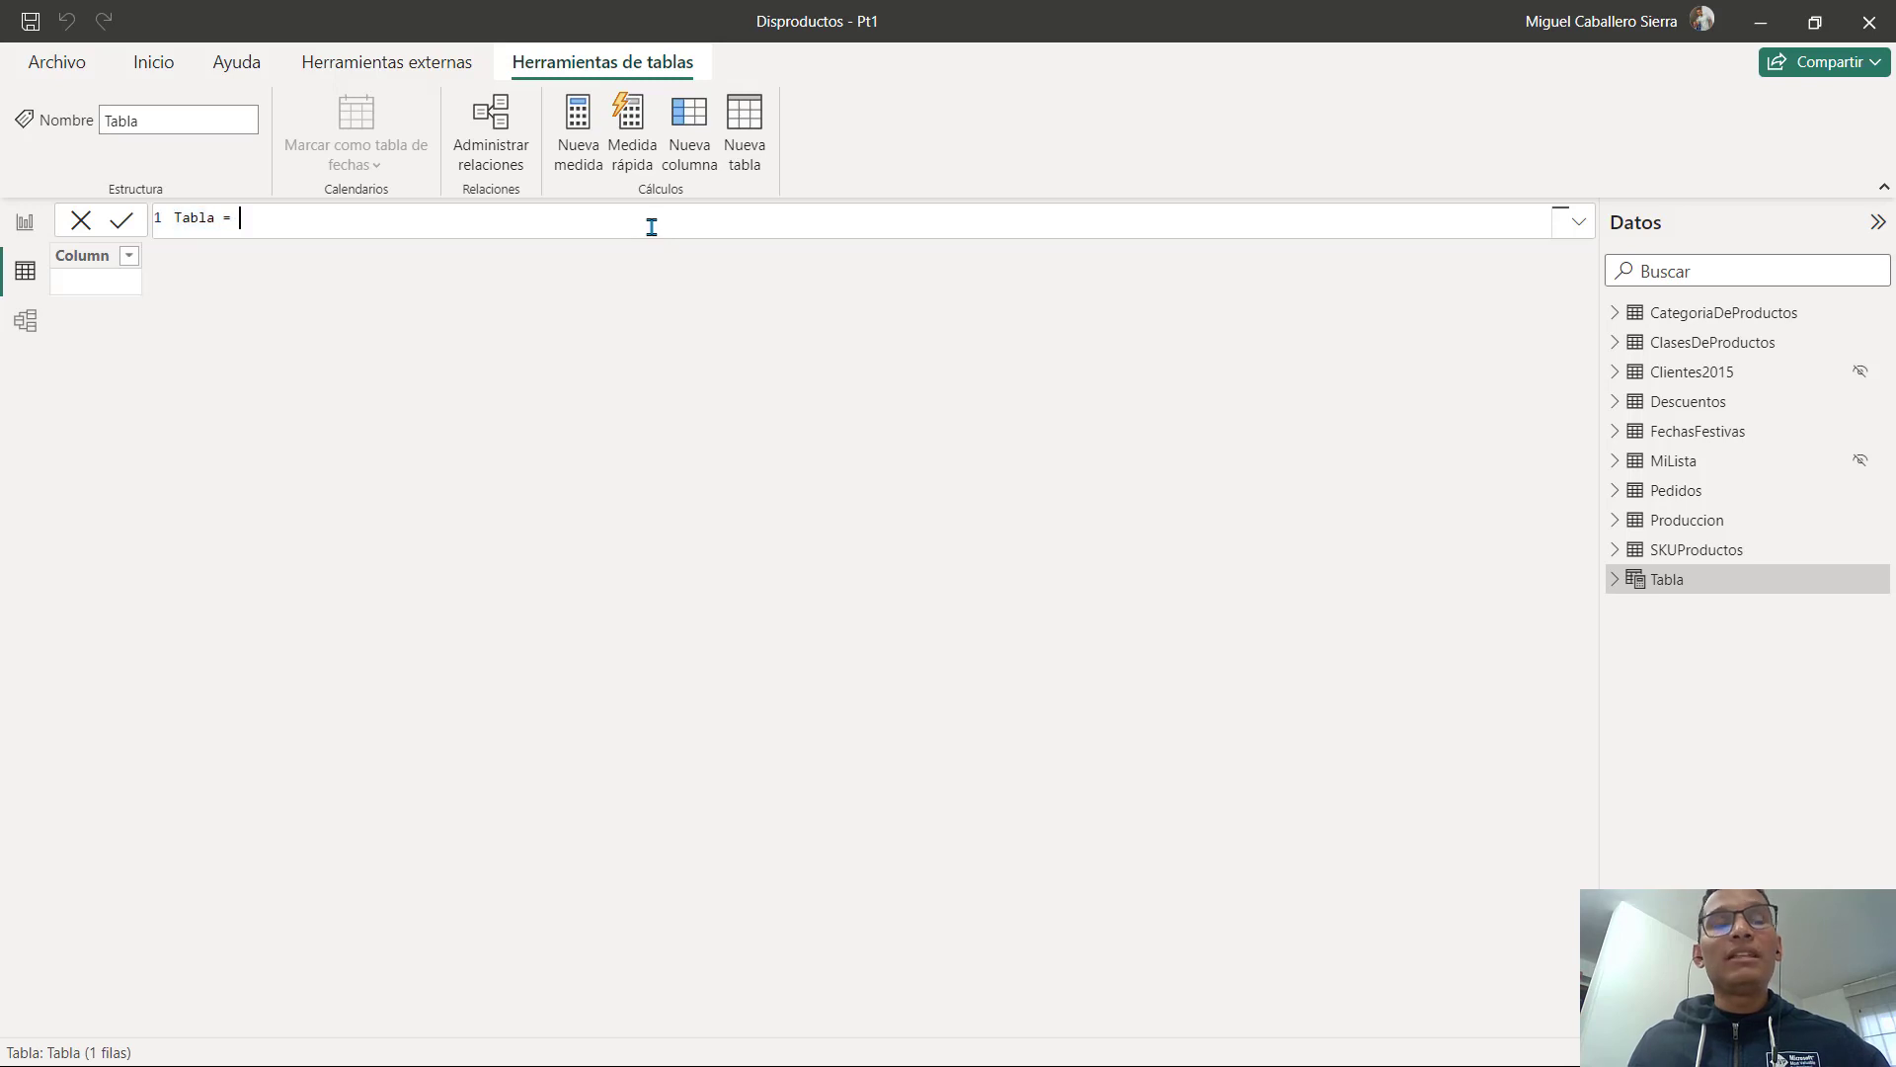
pyautogui.scroll(5, 621, 221)
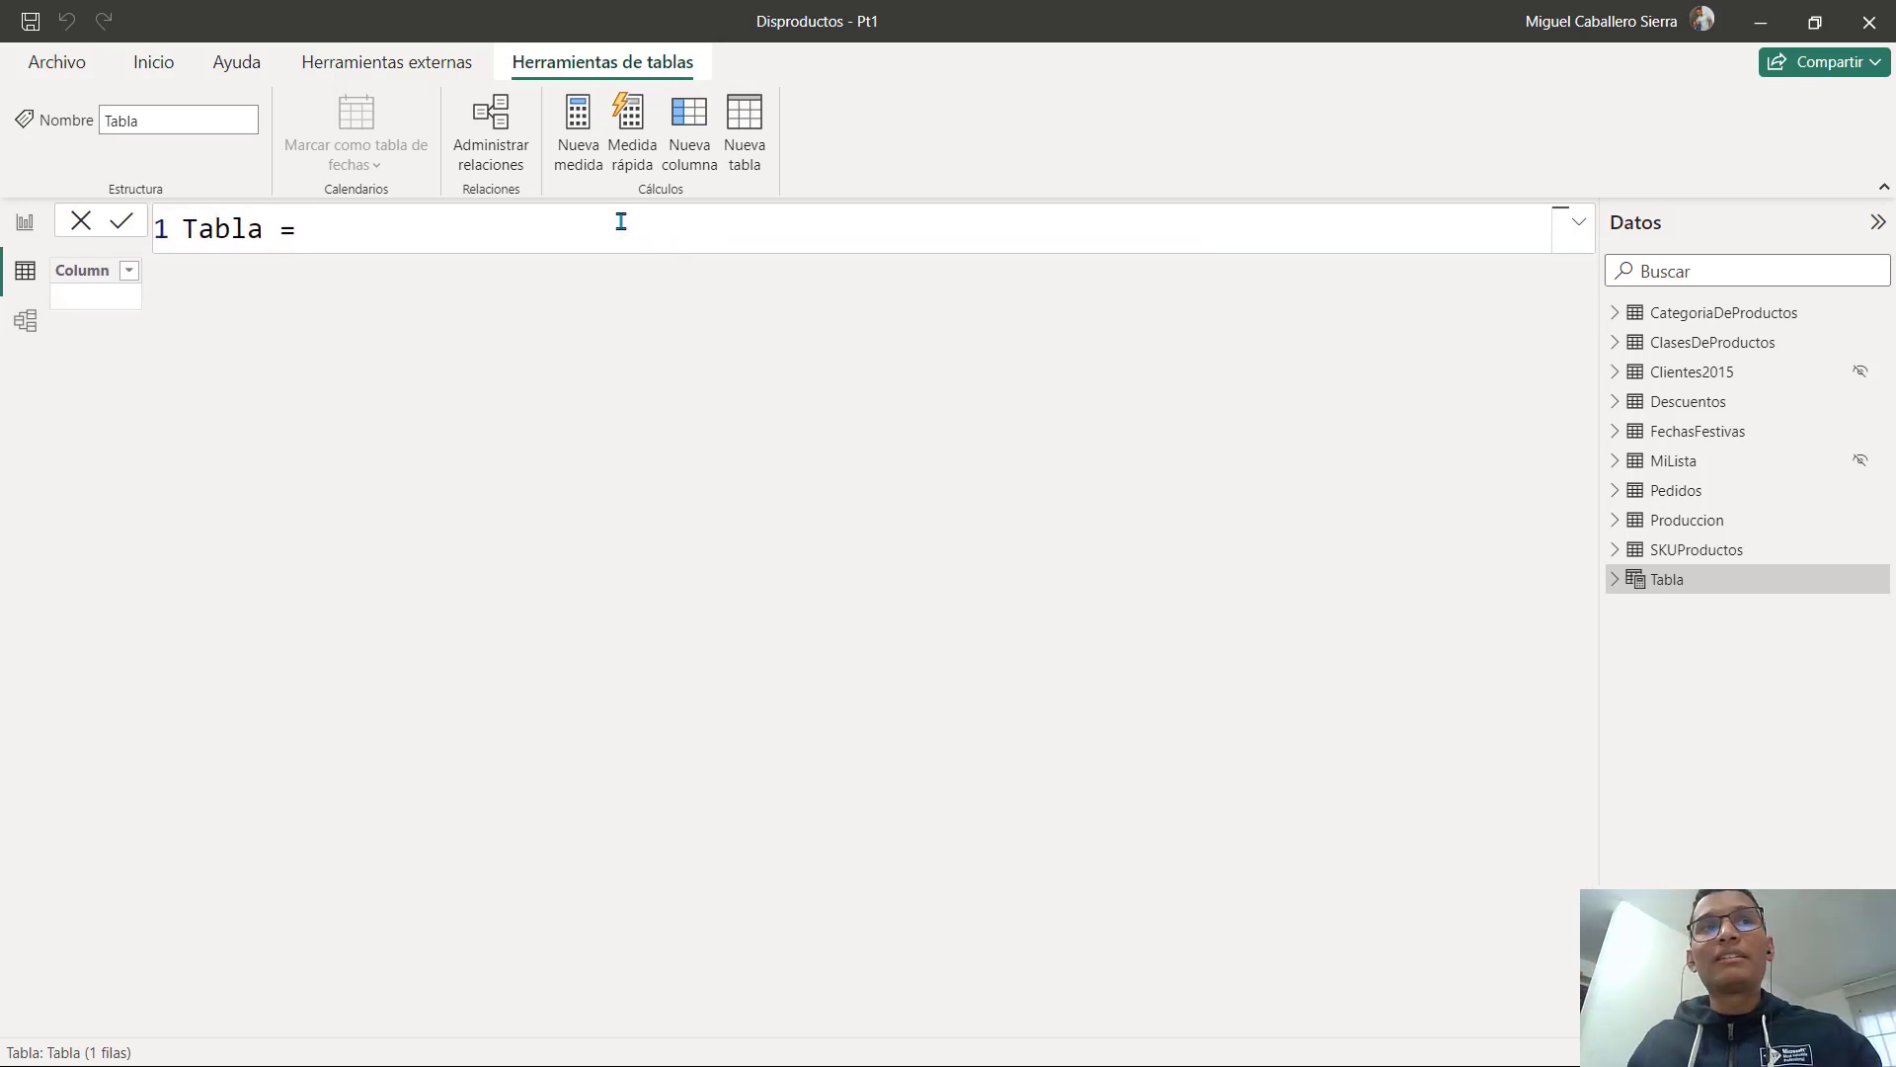
pyautogui.scroll(2, 621, 221)
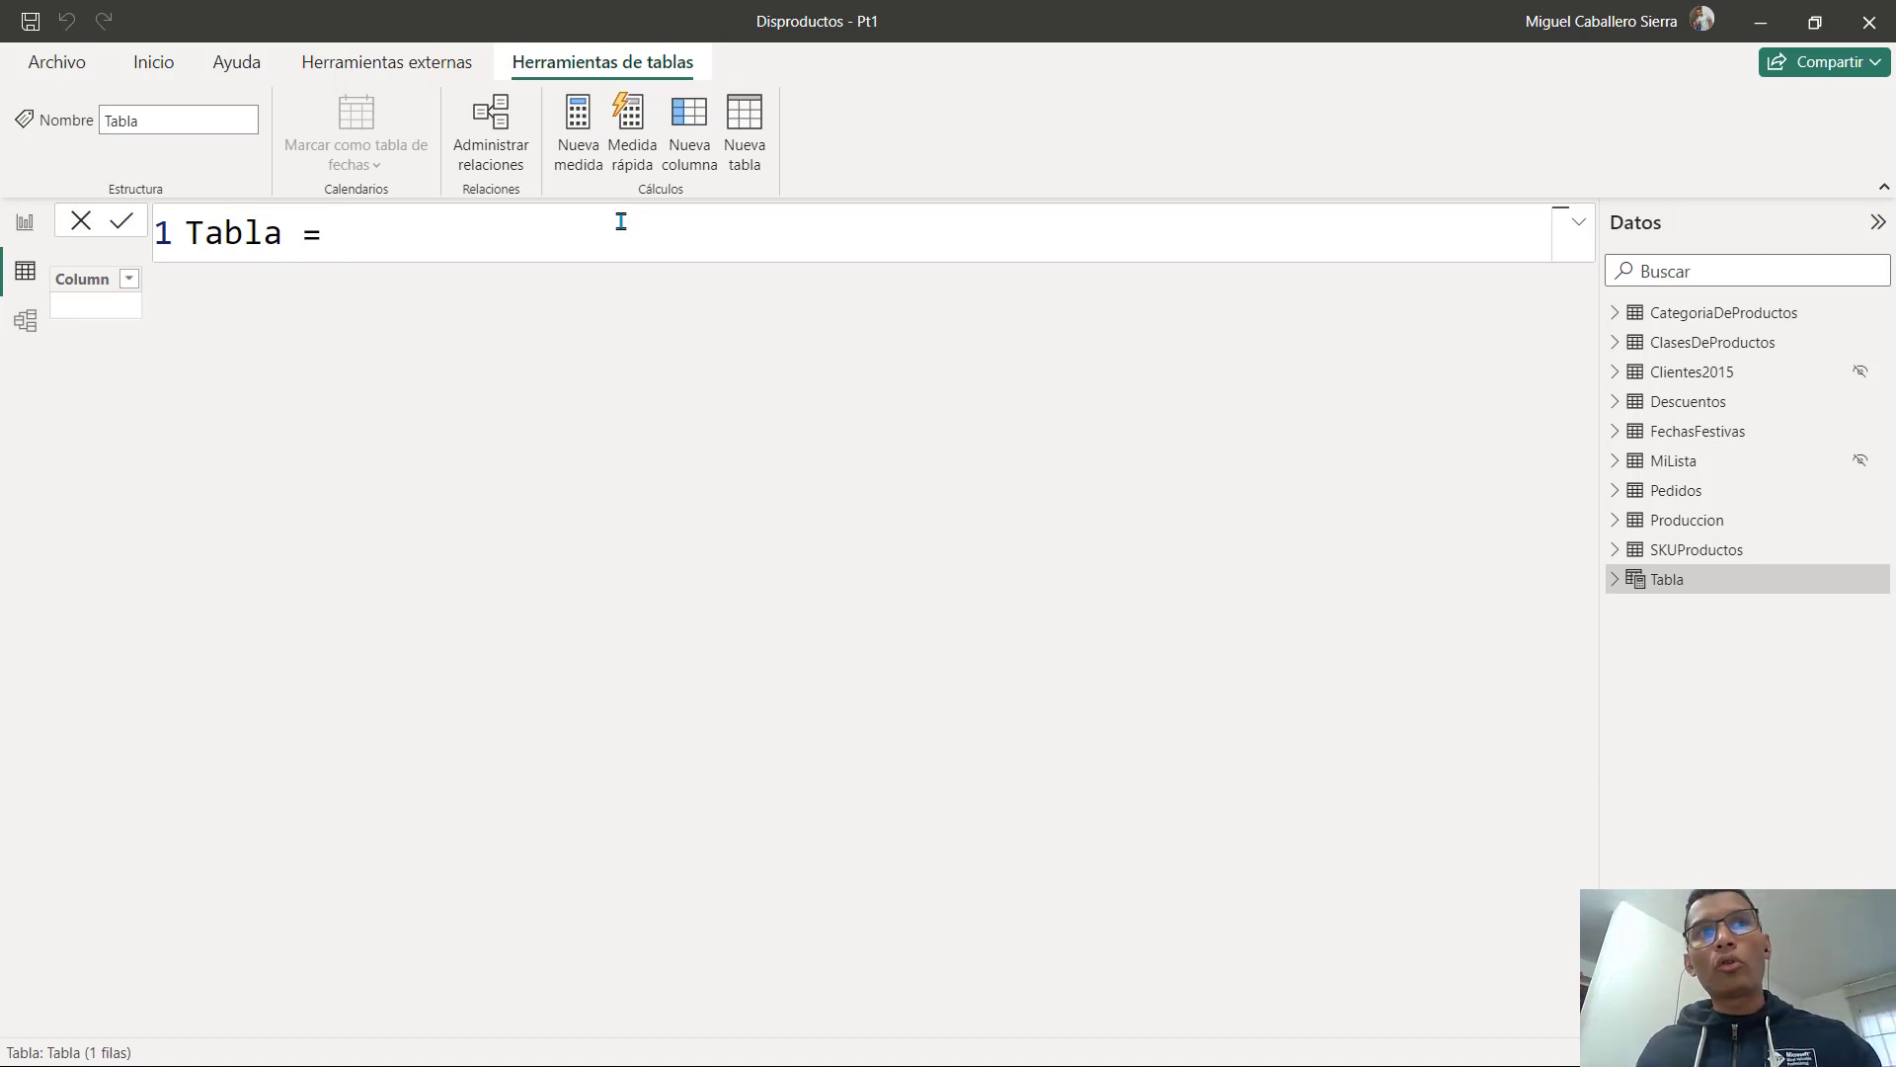
# Replace the default table name in the formula with ListaDePaises, keeping the equals sign after it
pyautogui.doubleClick(240, 223)
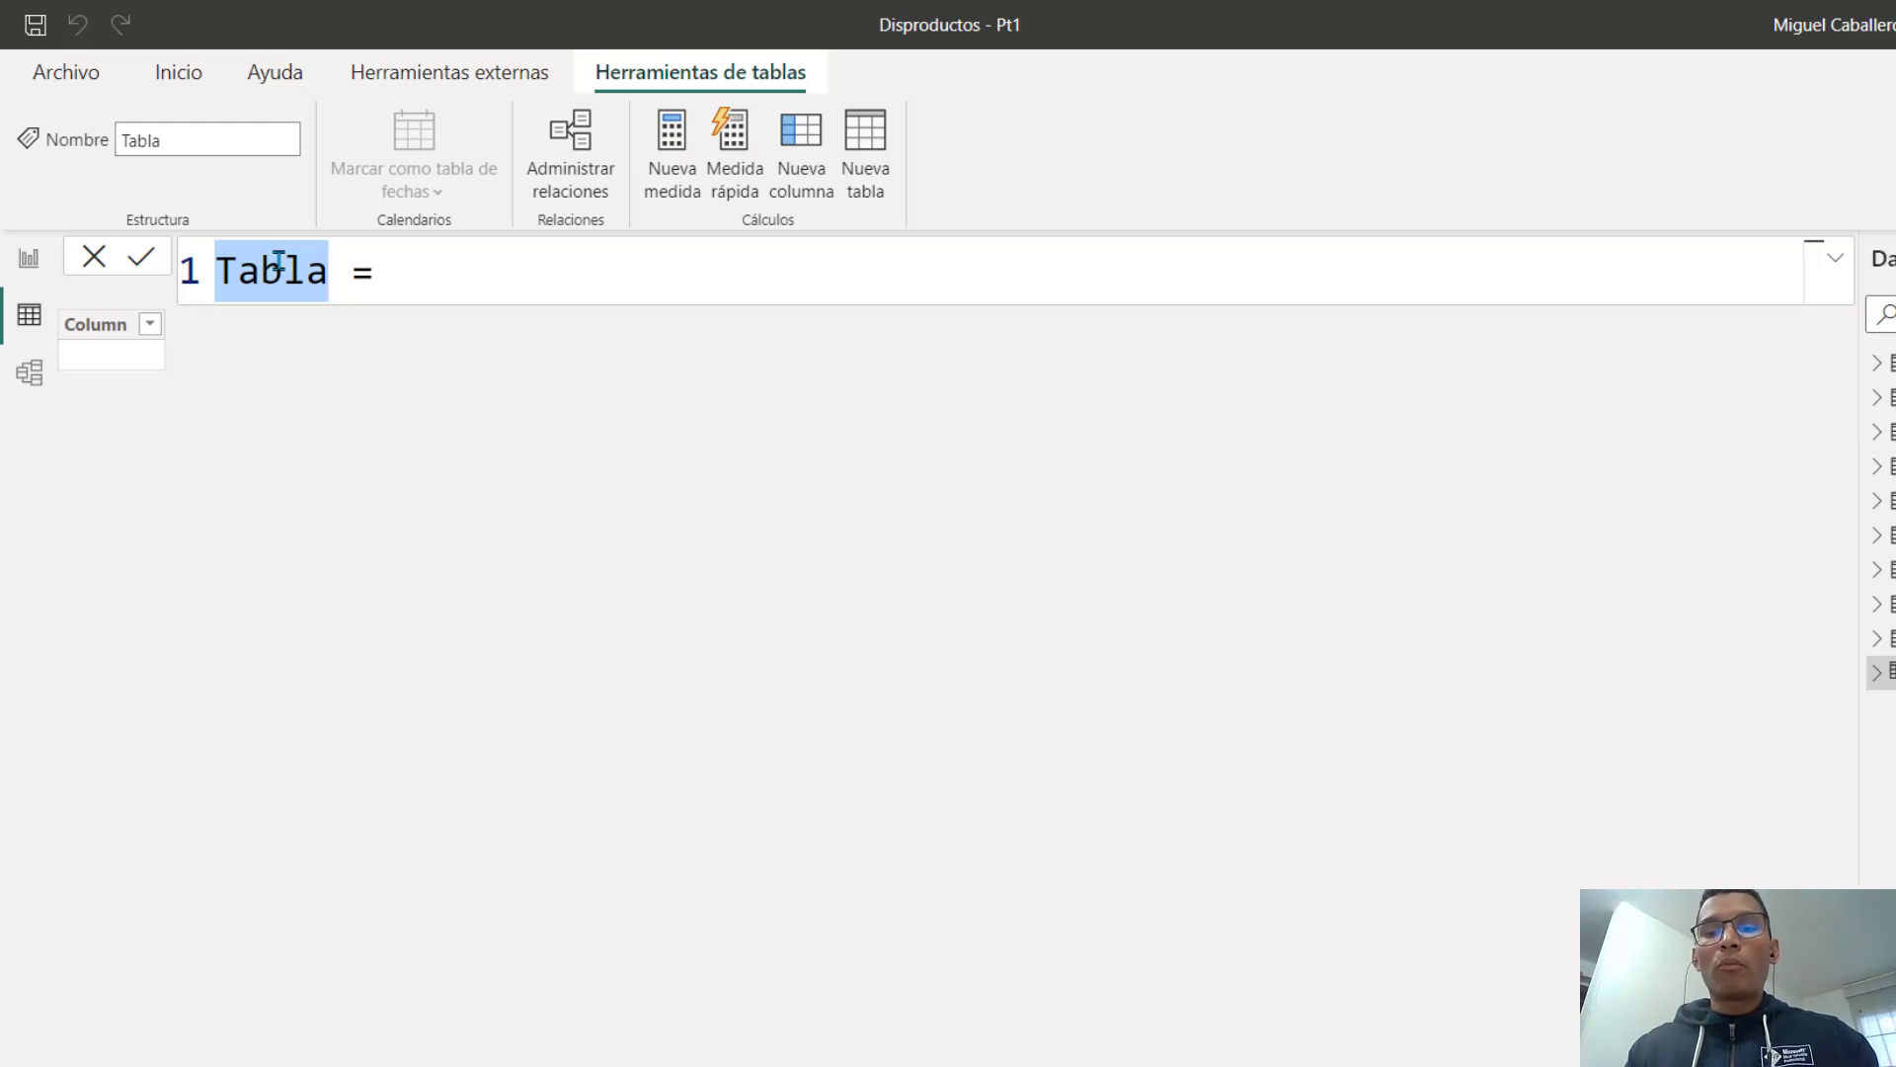
pyautogui.write('Listae')
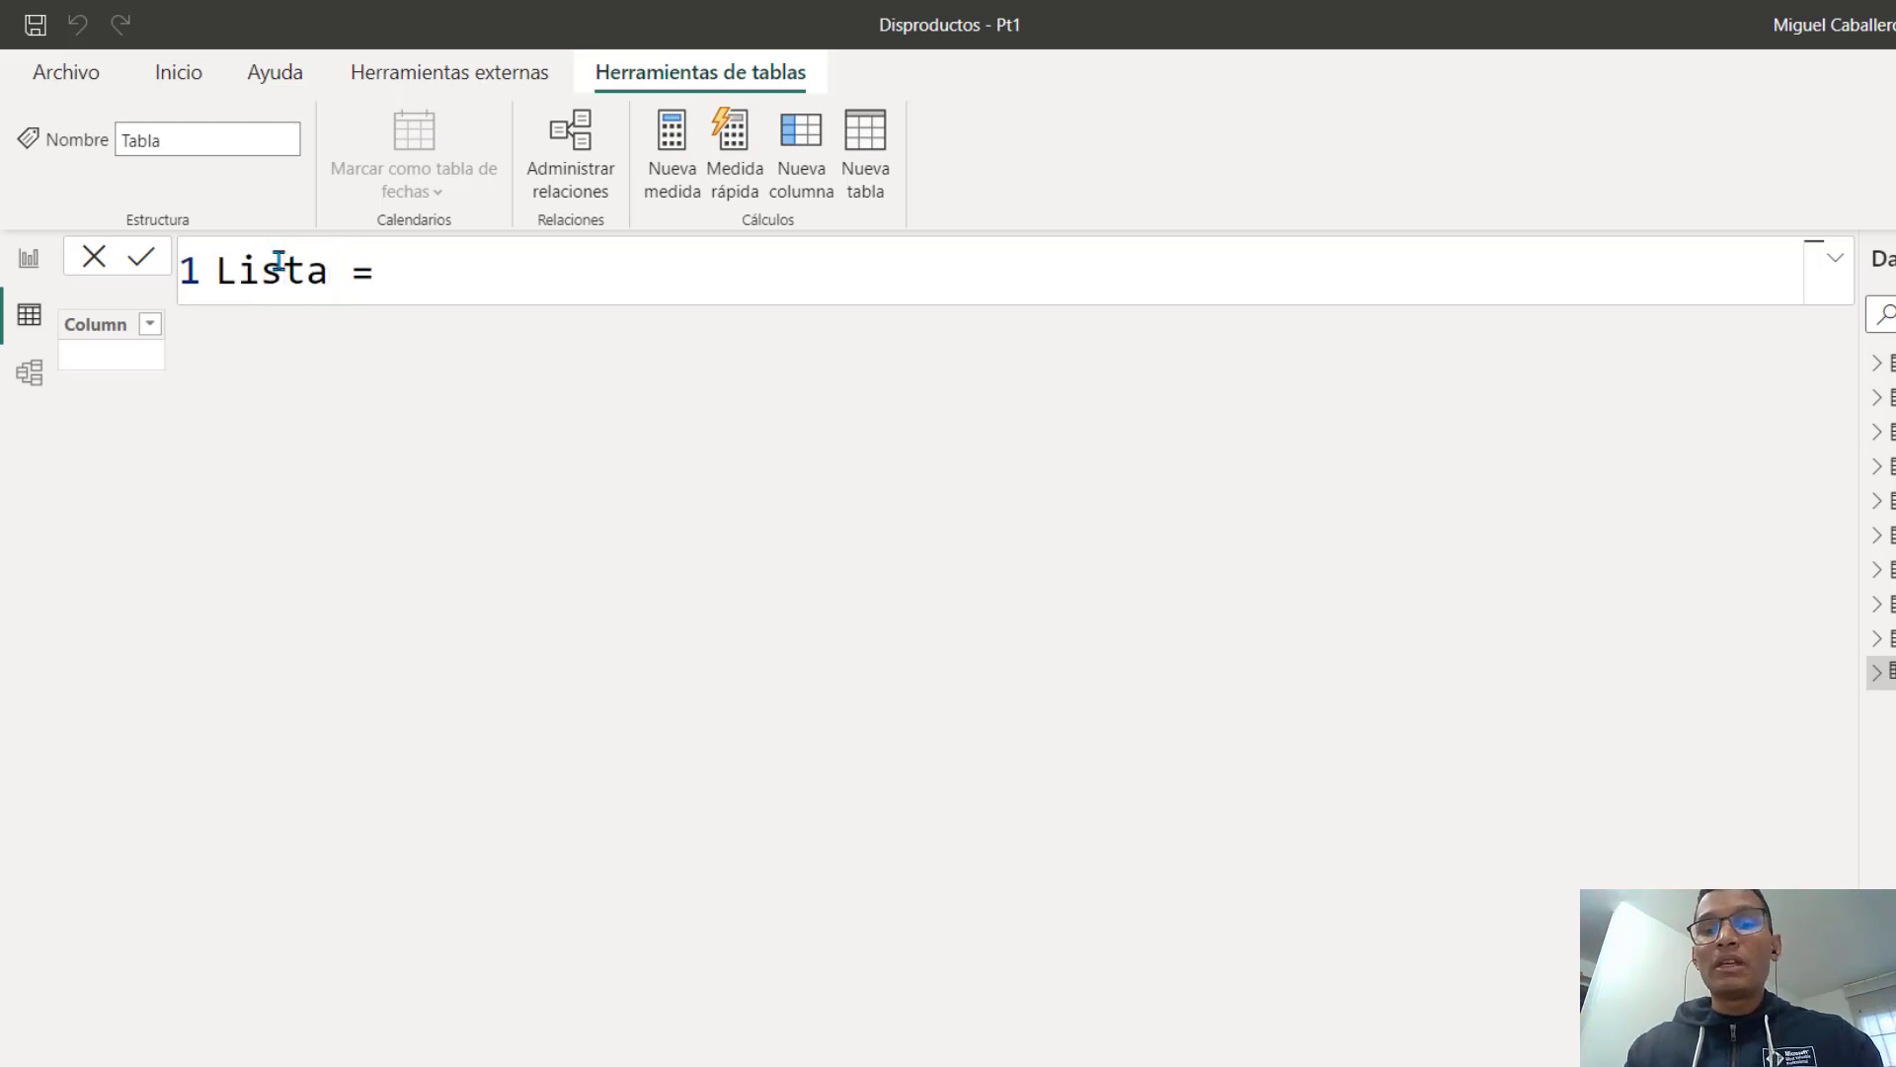
pyautogui.press('BackSpace')
pyautogui.write('Dep')
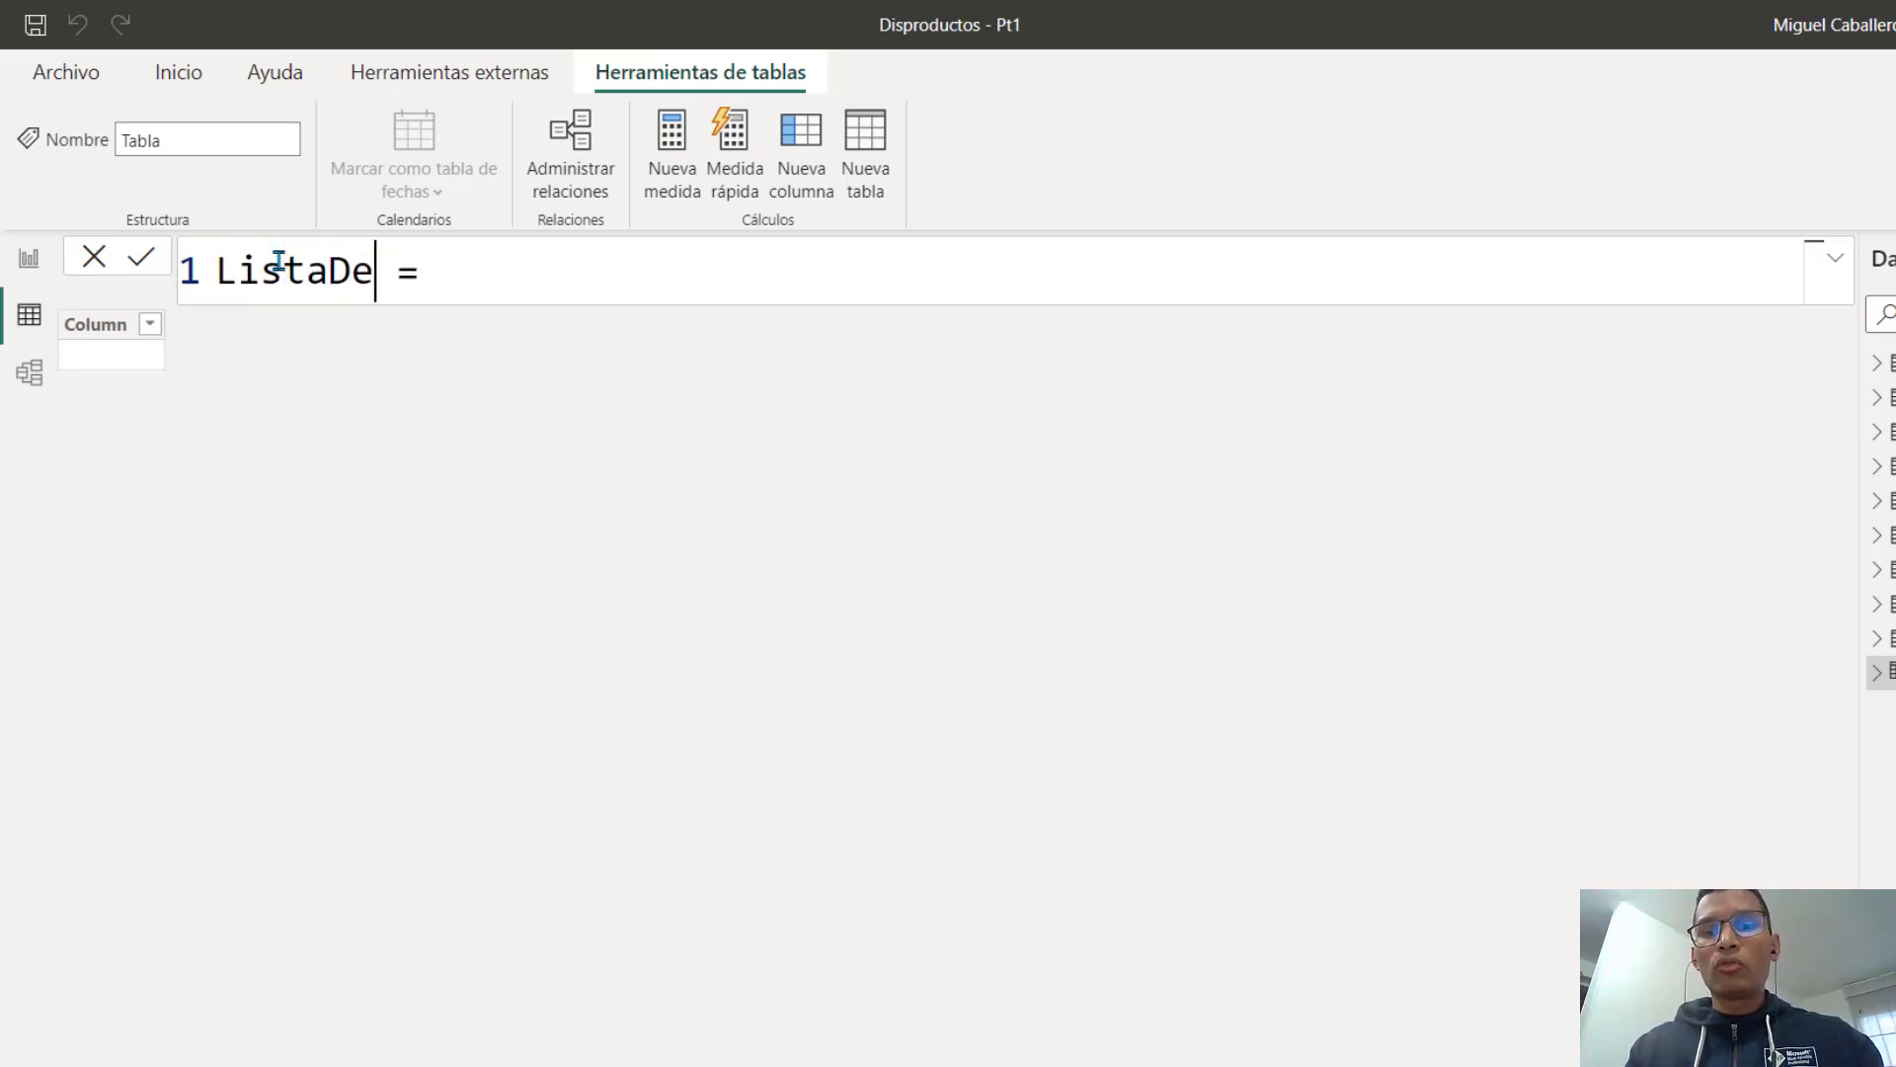
pyautogui.press('BackSpace')
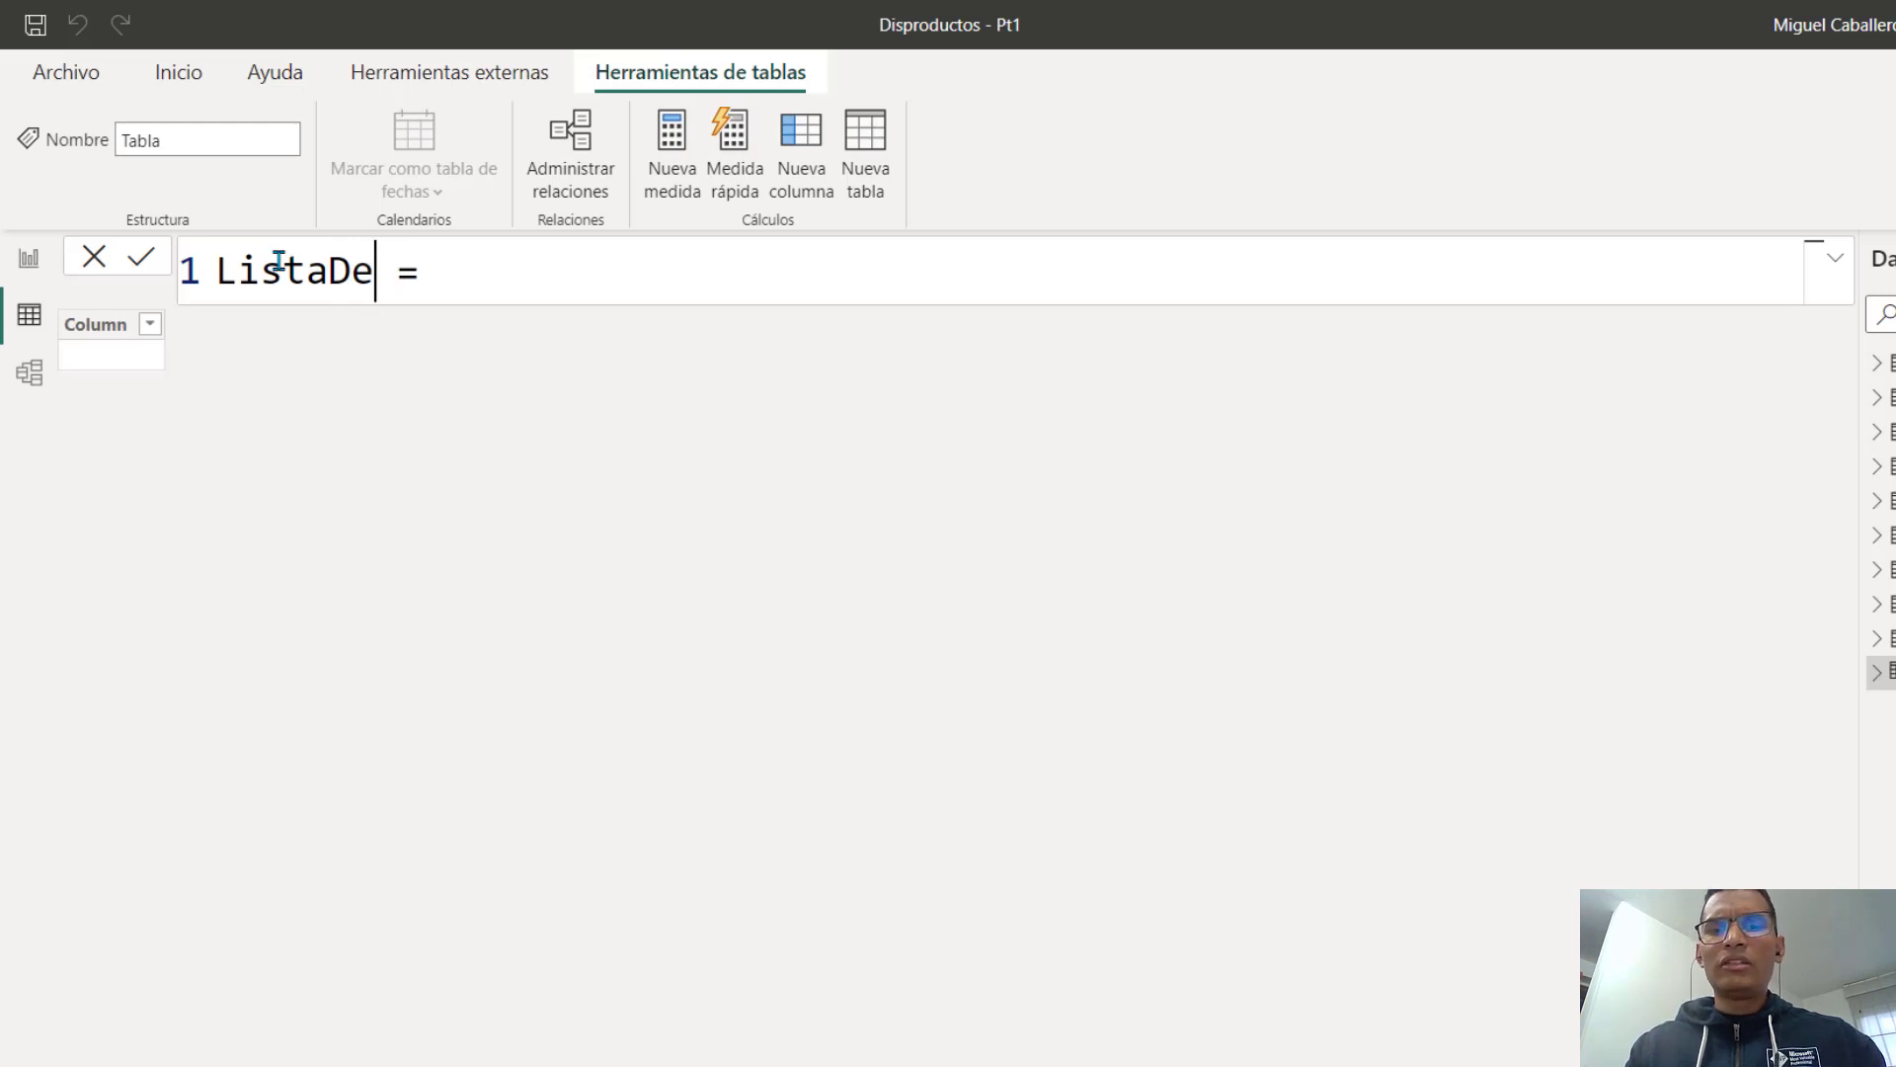
pyautogui.write('Paises')
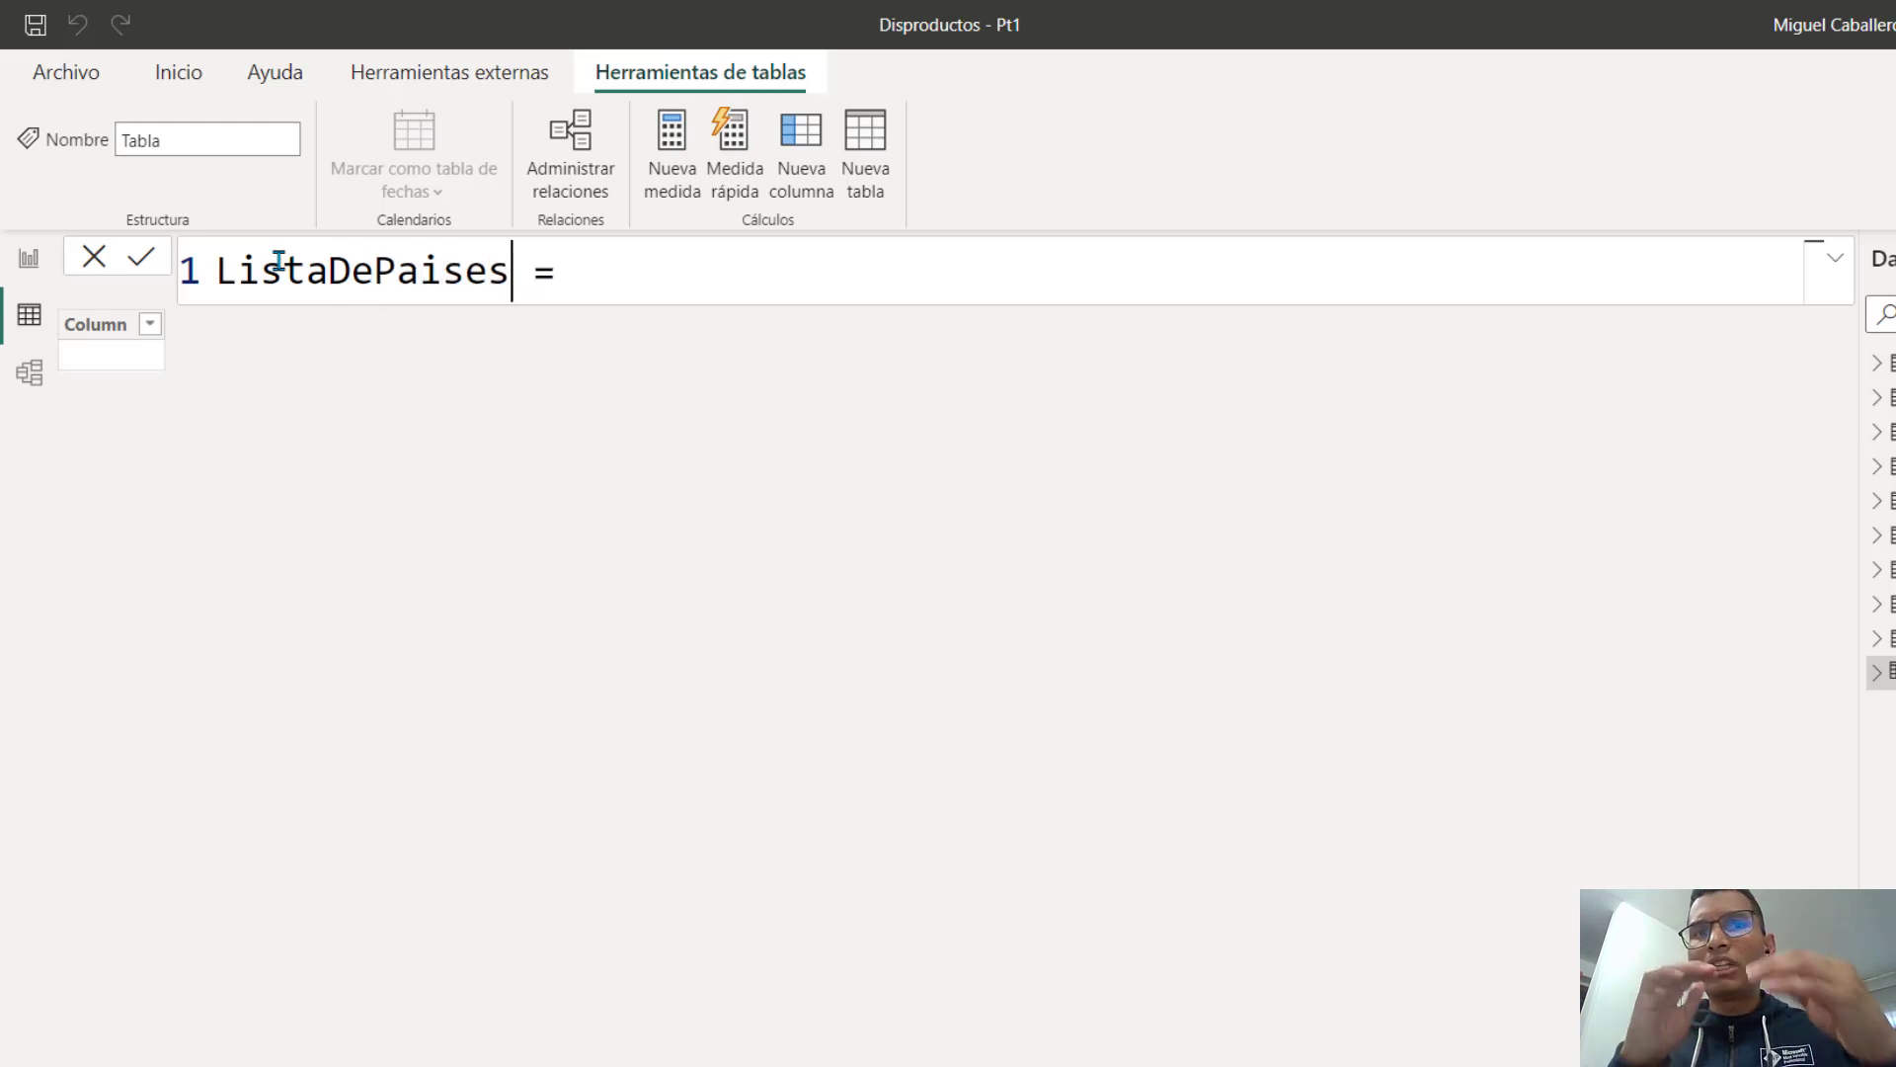
pyautogui.press('Right')
pyautogui.press('Right')
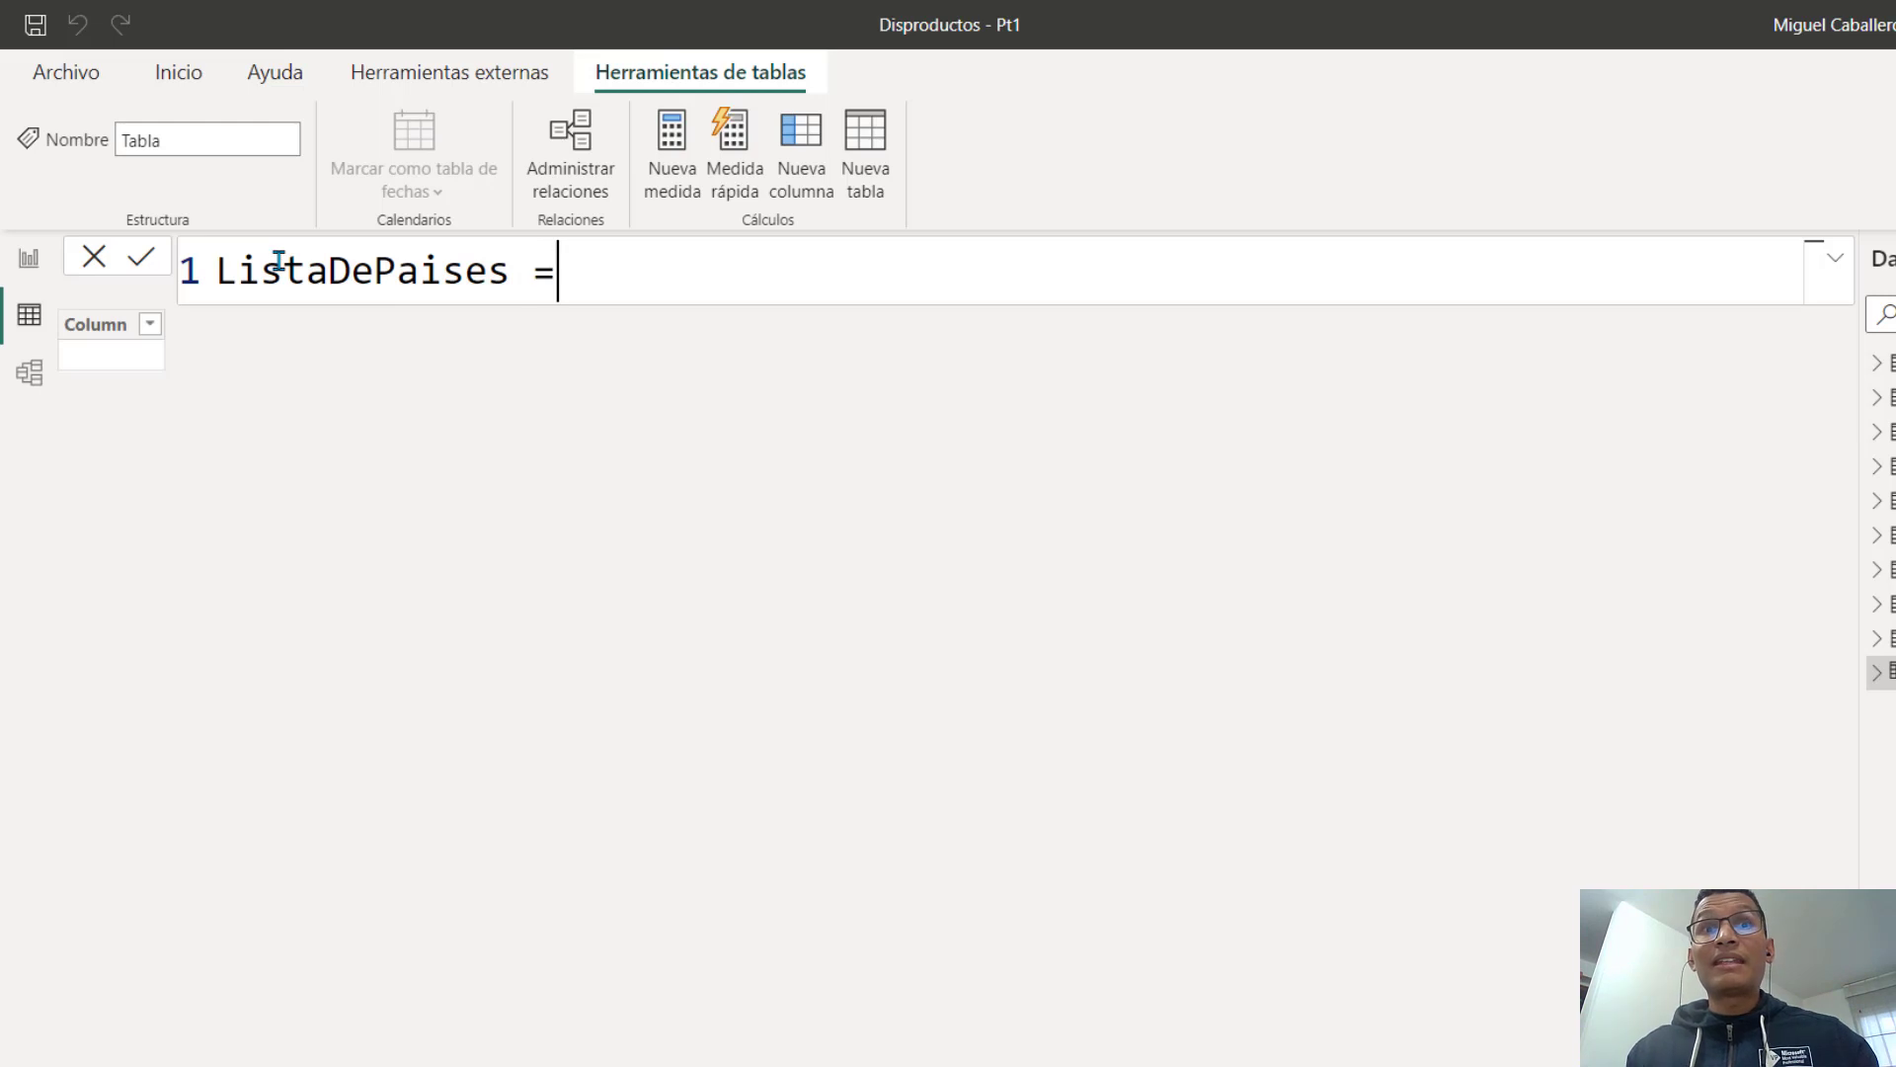
# Start the ListaDePaises expression on a second formula line with the VALUES function and its opening parenthesis
pyautogui.hotkey('shift', 'Return')
pyautogui.press('Escape')
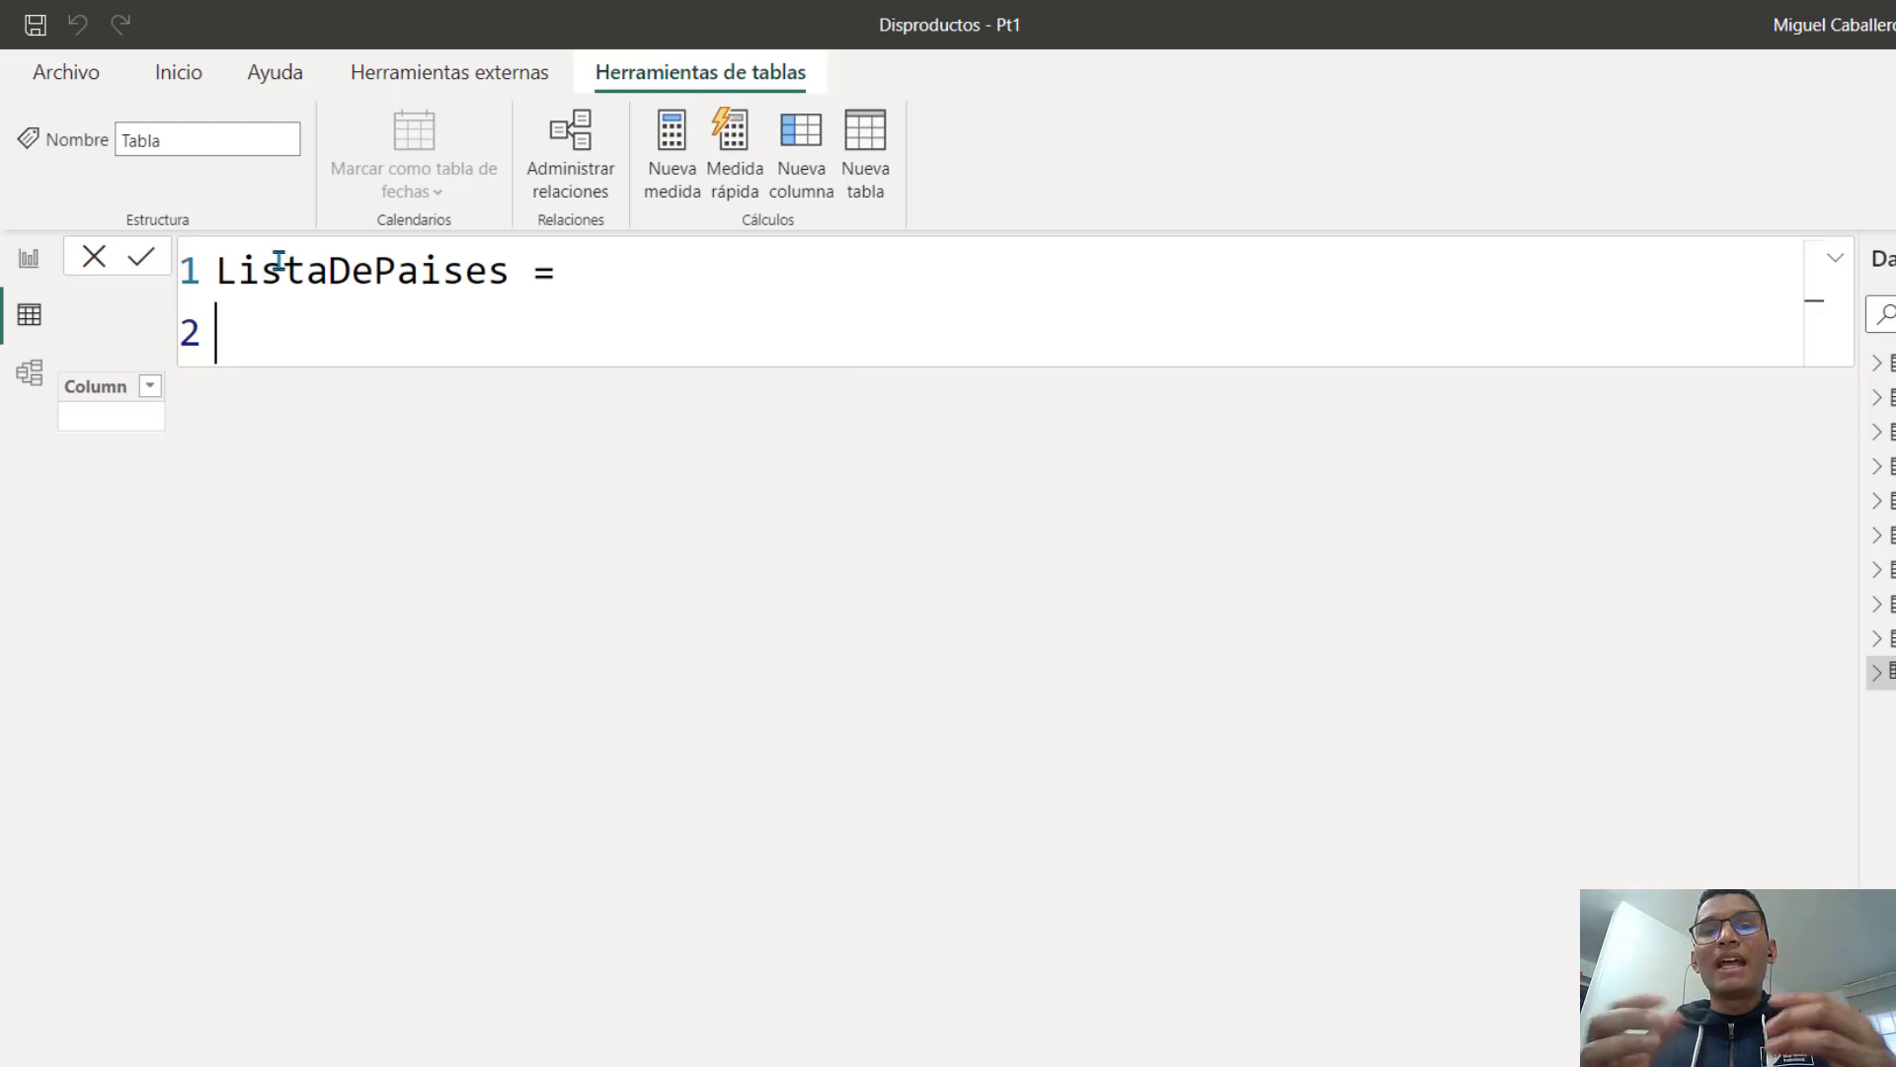
pyautogui.write('VALUES(')
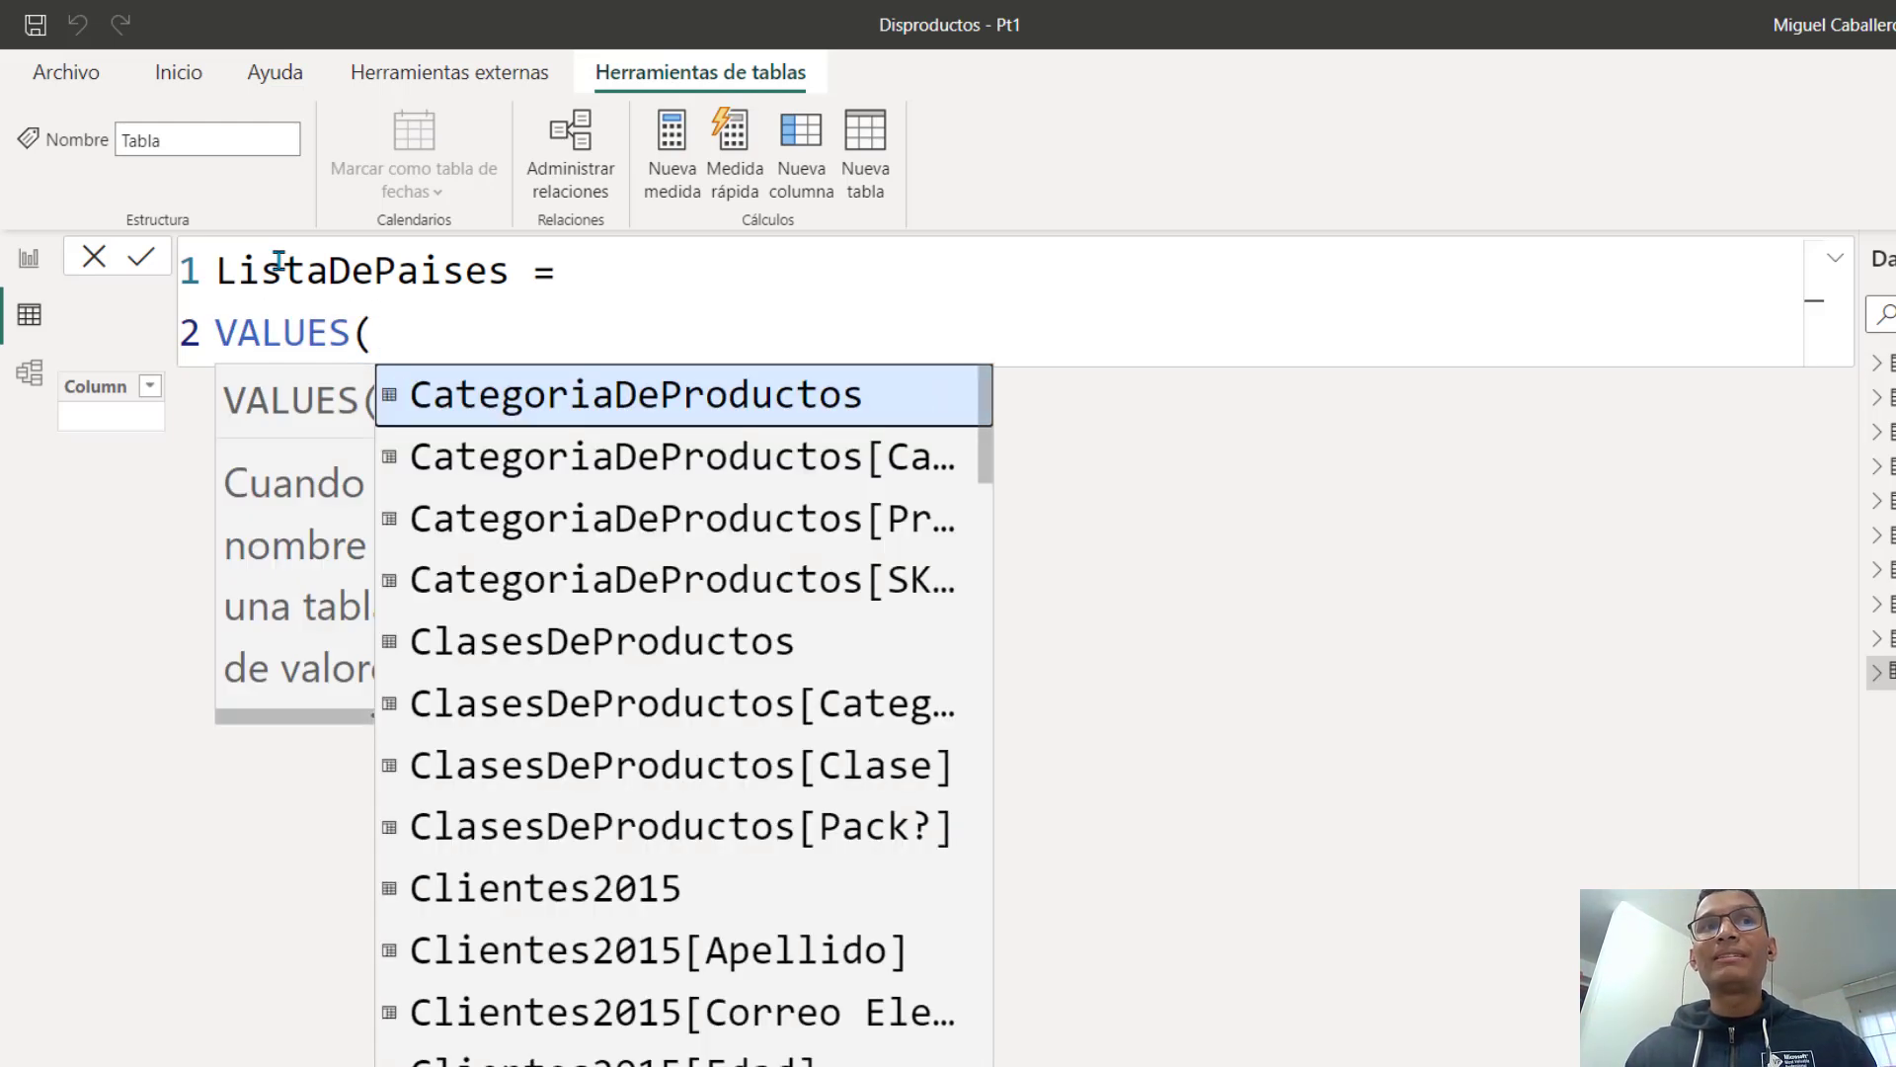
# Insert a space between VALUES and its opening parenthesis in the ListaDePaises formula
pyautogui.press('Left')
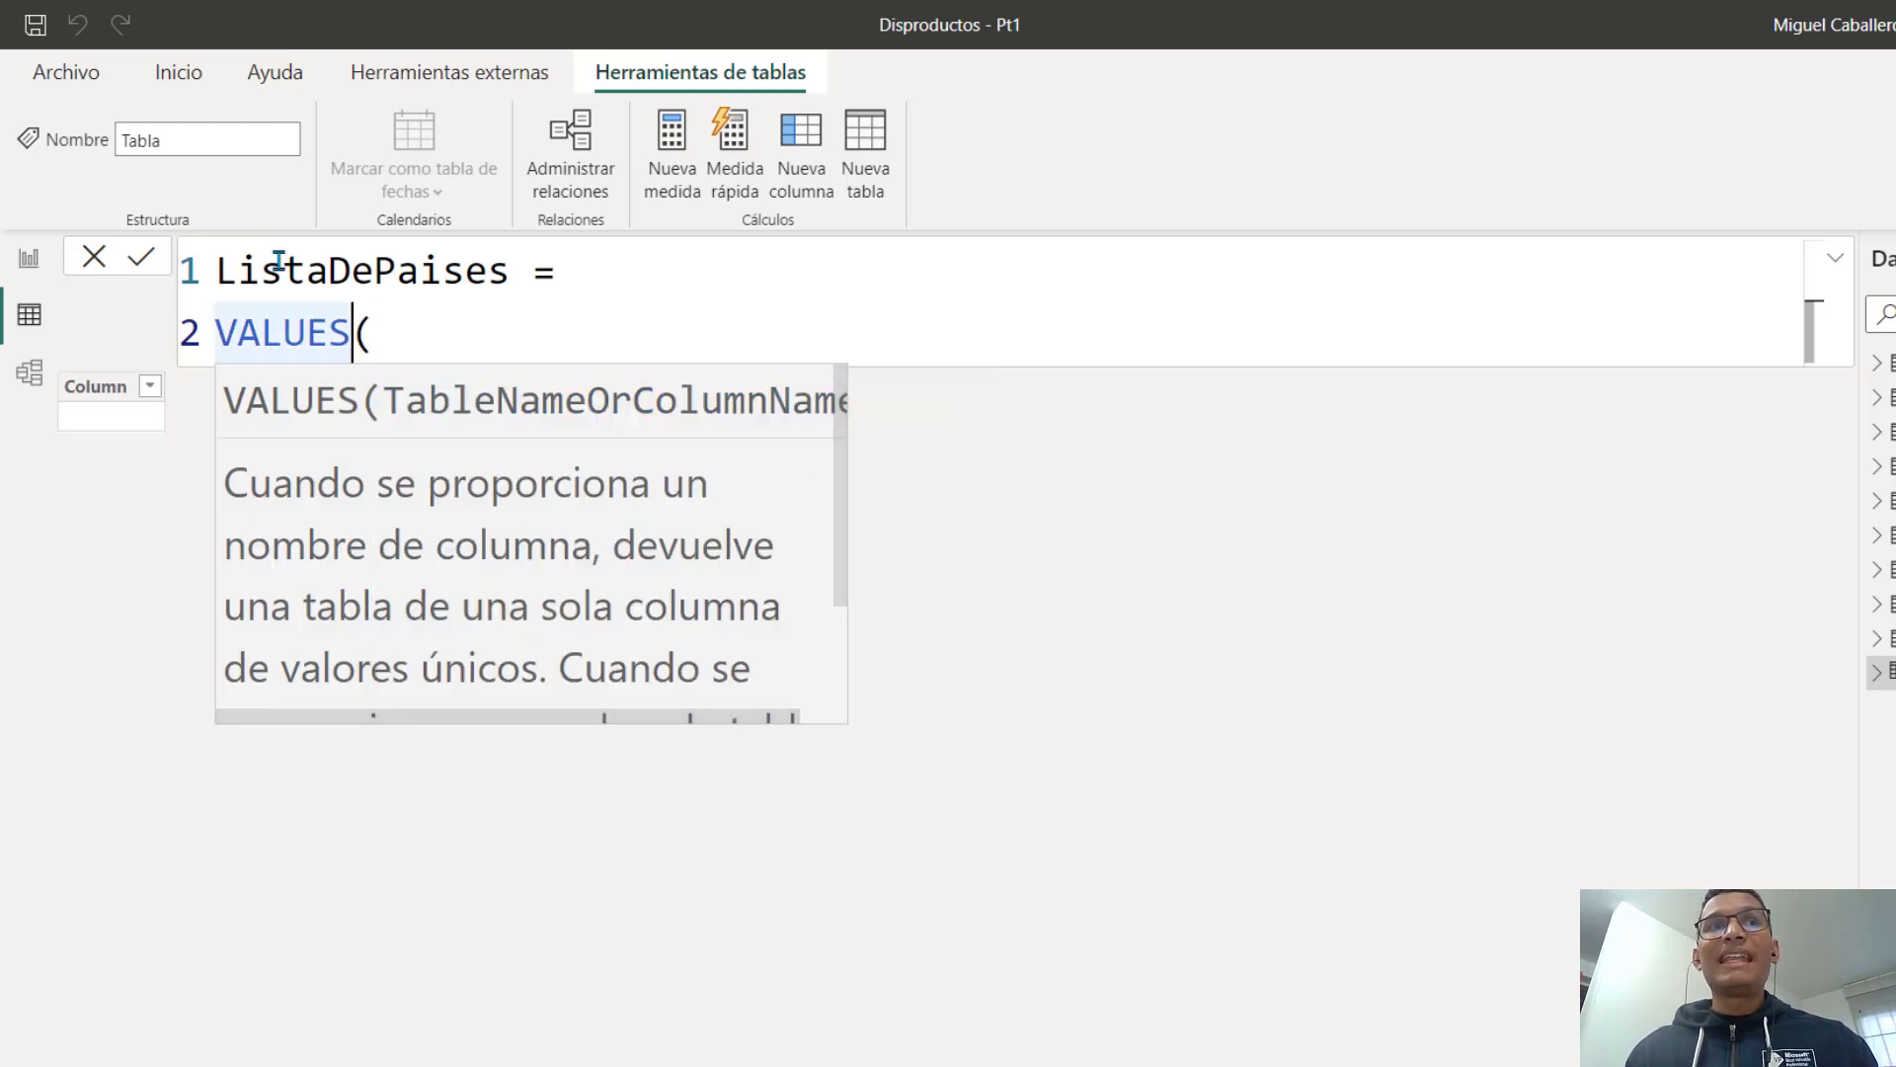
pyautogui.press('Right')
pyautogui.press('Left')
pyautogui.hotkey('shift', 'Left')
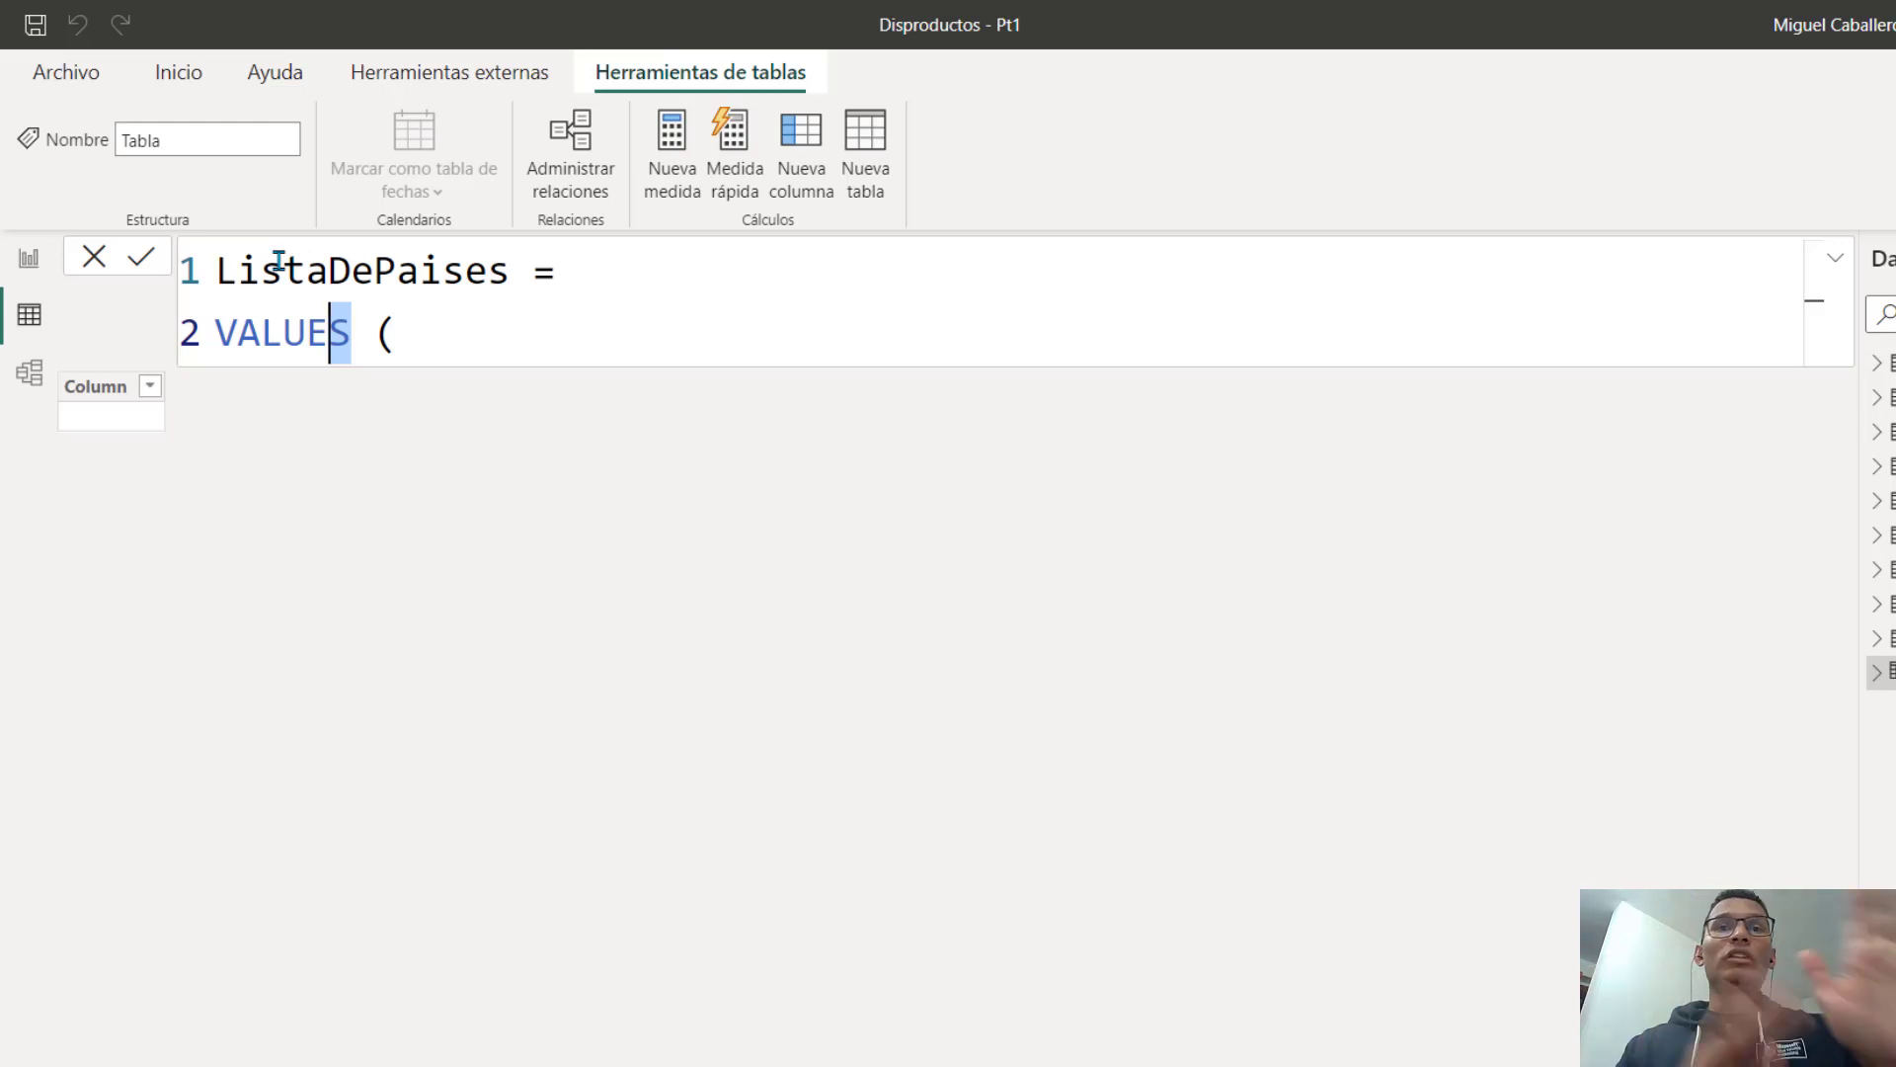
pyautogui.press('Left')
pyautogui.press('Right')
pyautogui.press('Right')
pyautogui.press('Right')
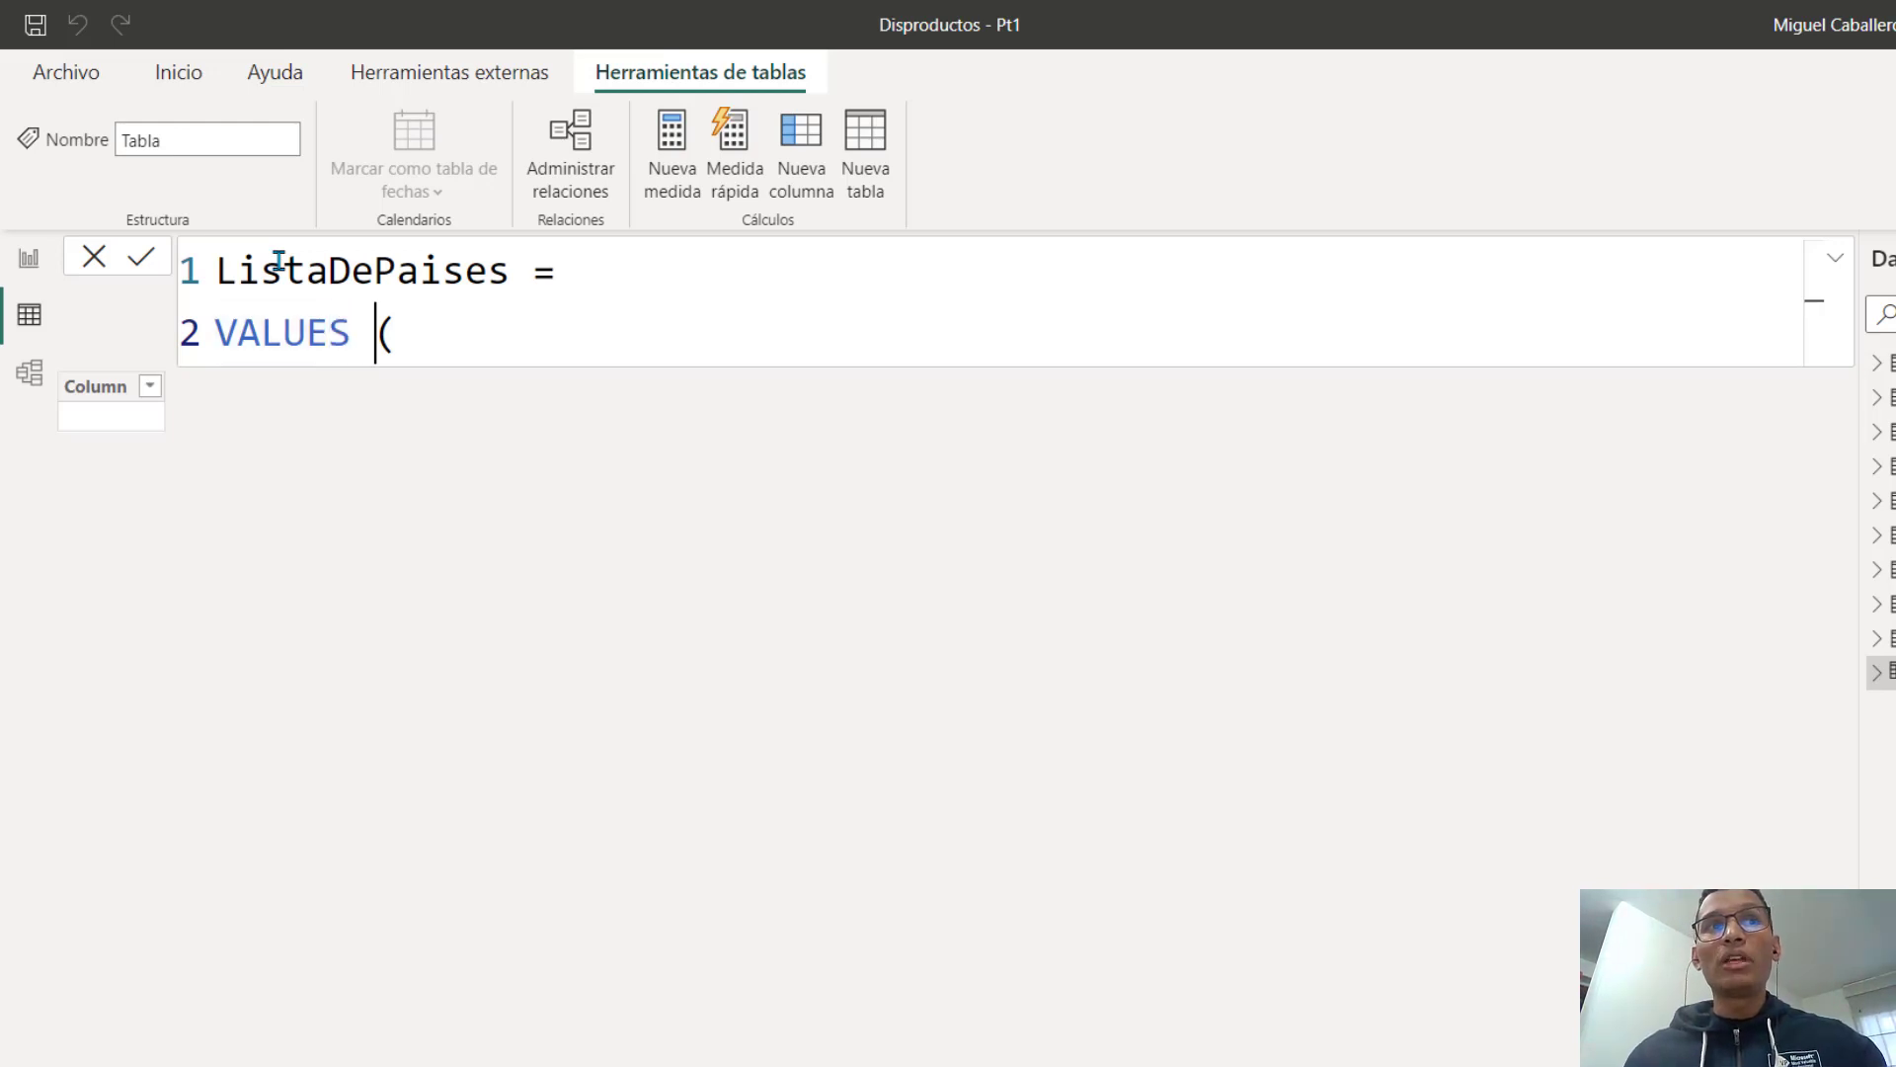
pyautogui.press('BackSpace')
pyautogui.write('(')
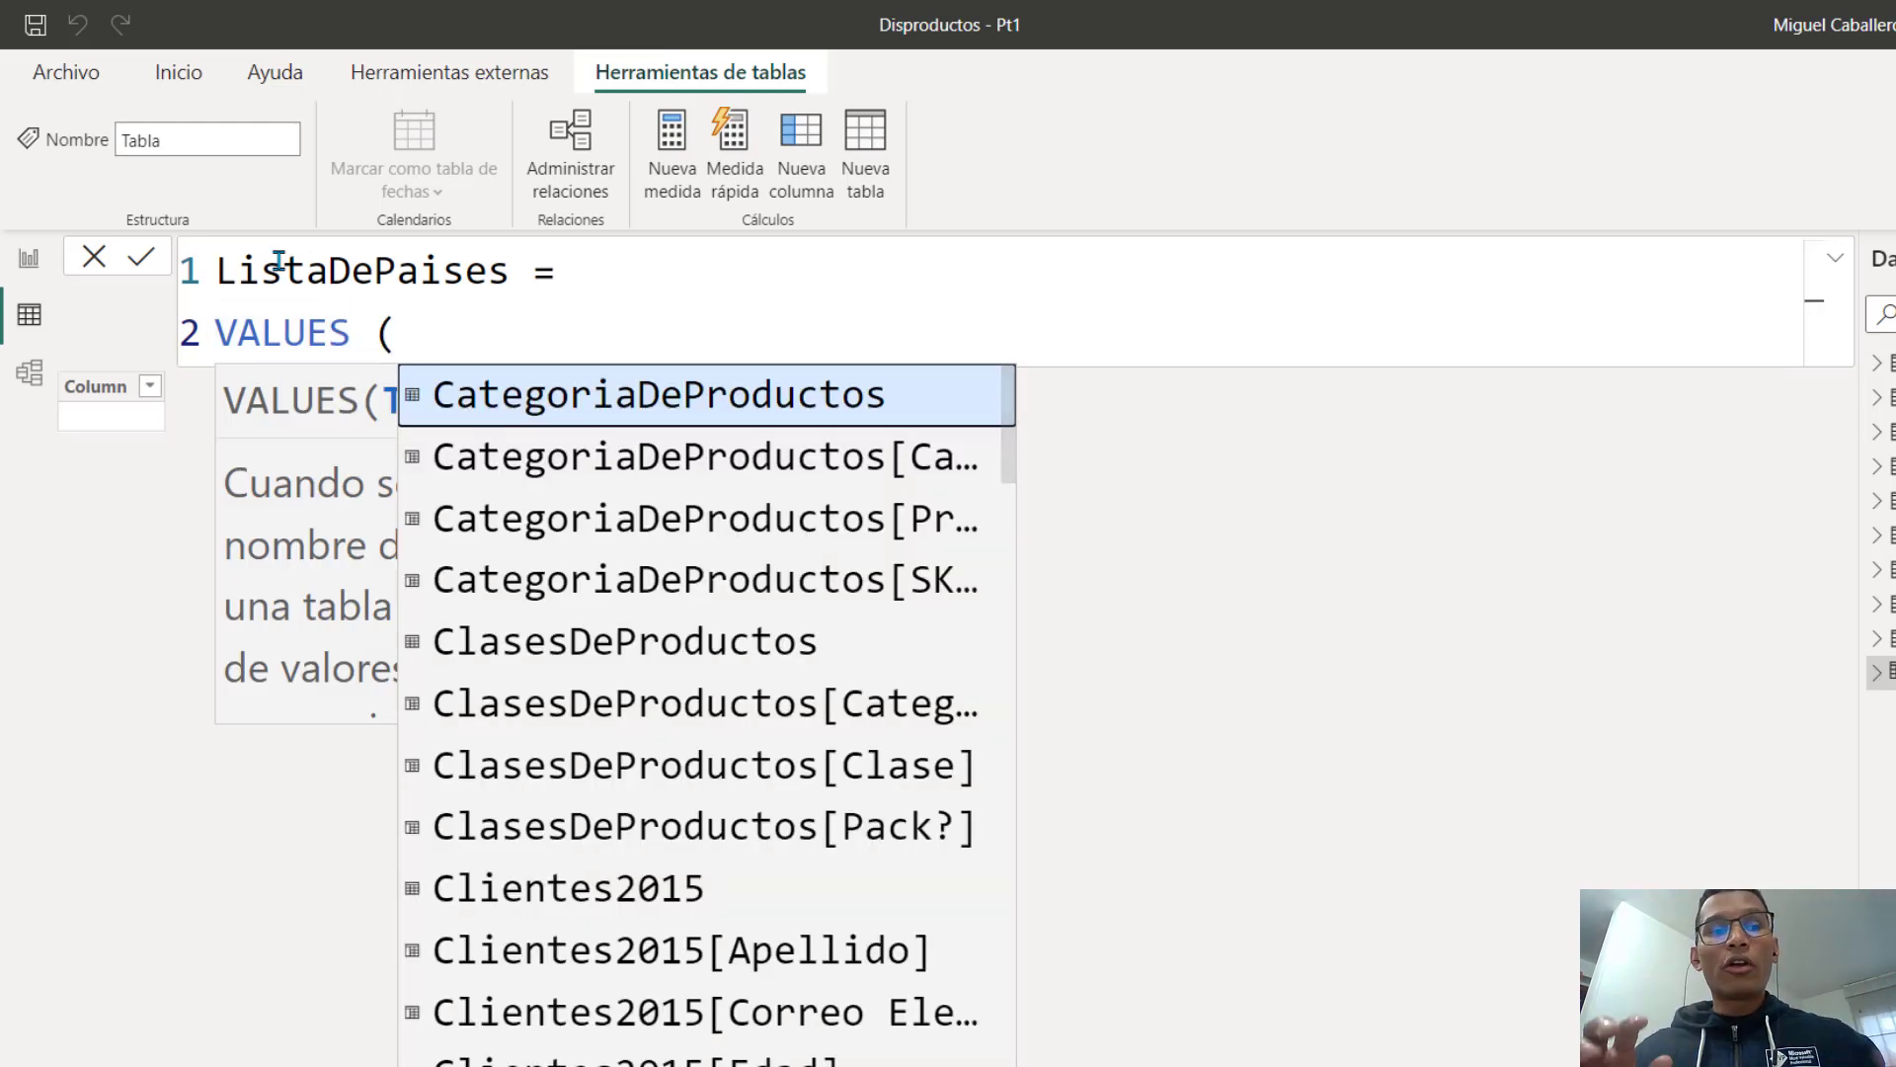
# Read the VALUES description, pass Pedidos[País] as the argument, close the parenthesis and commit the ListaDePaises table
pyautogui.press('Escape')
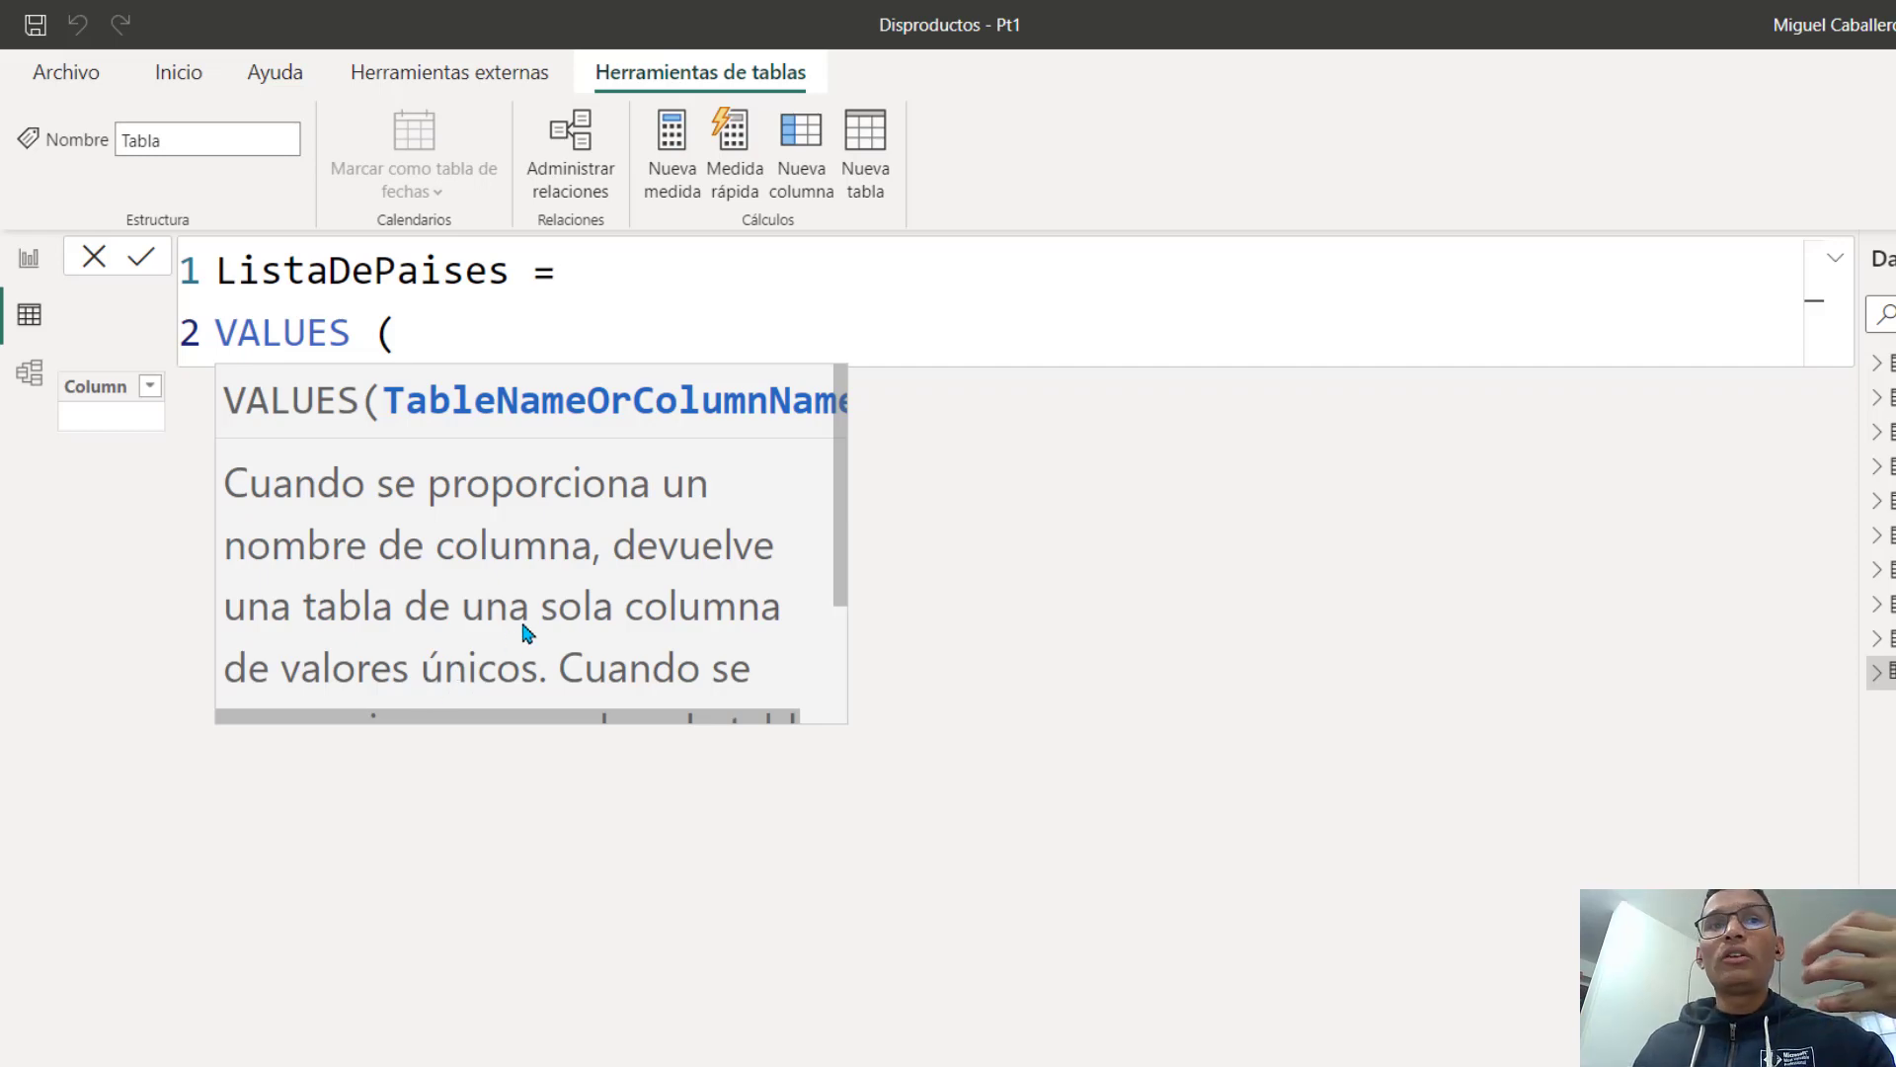
pyautogui.scroll(-1, 525, 630)
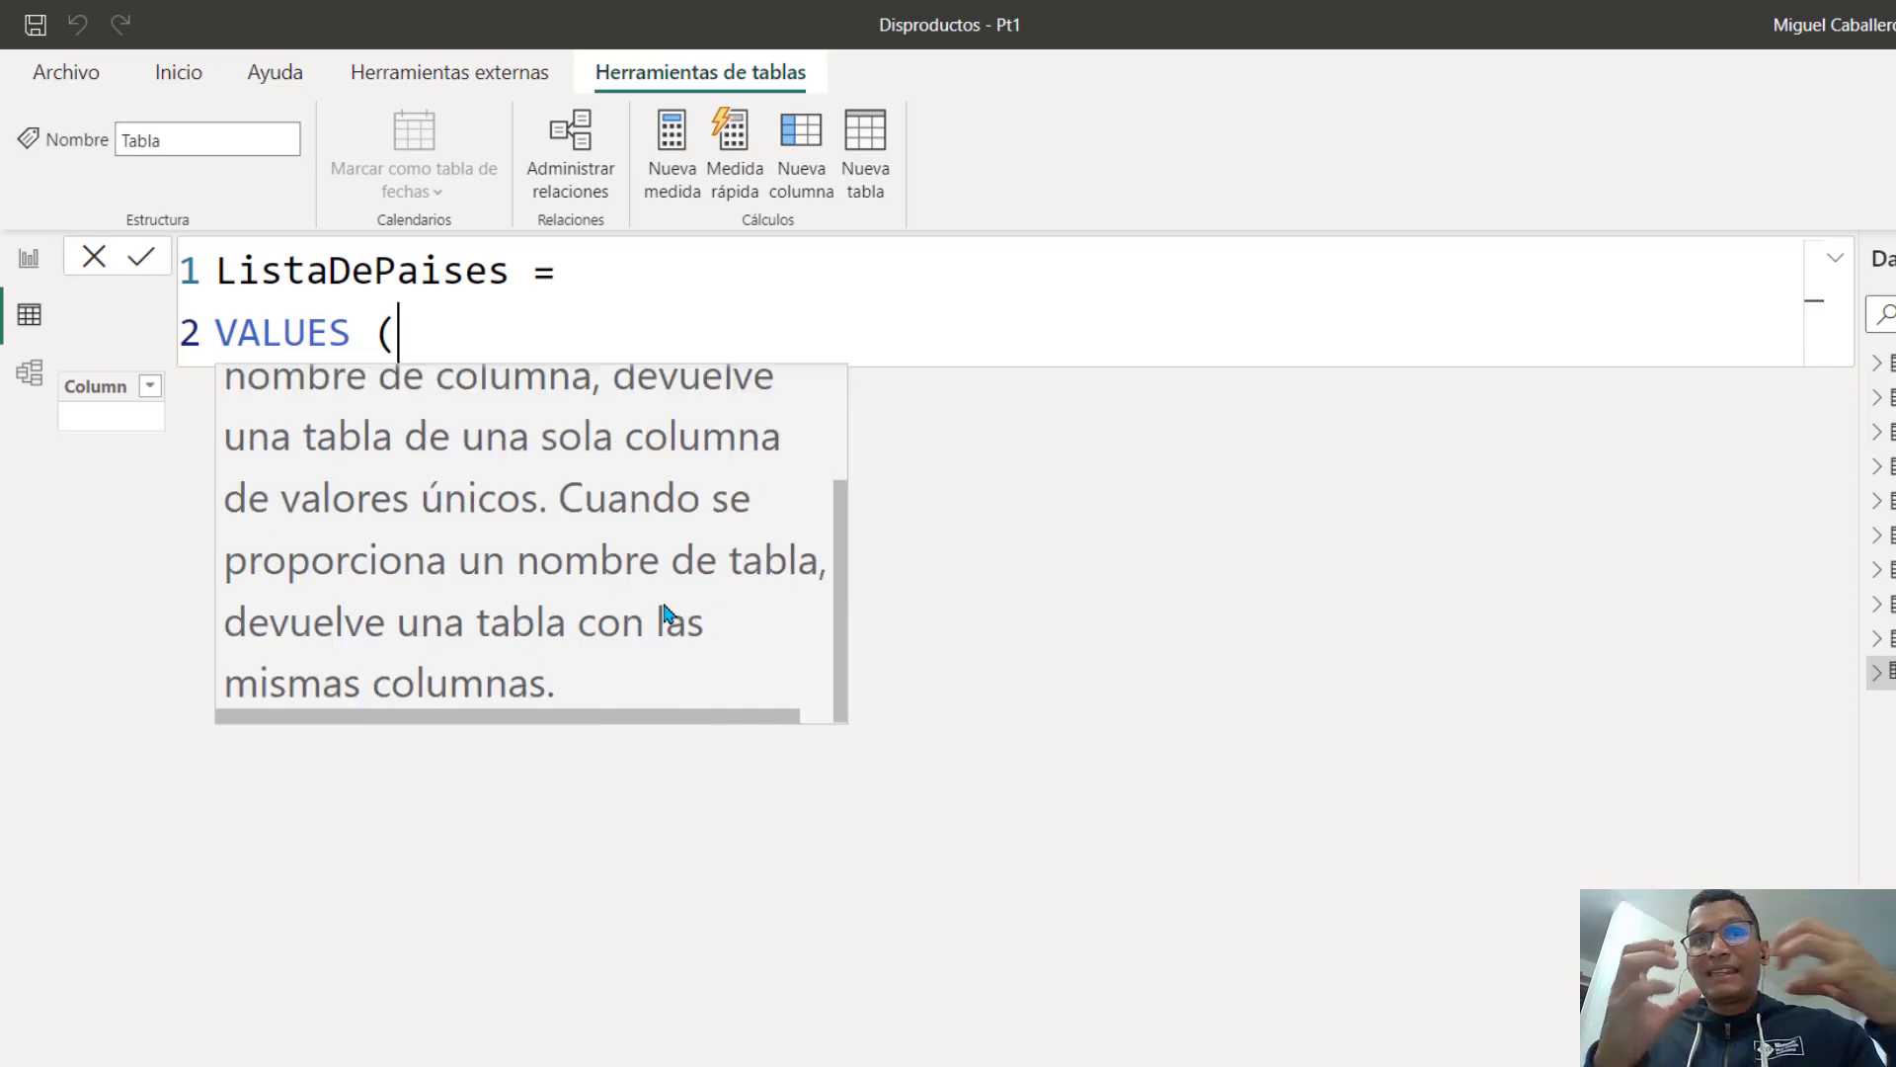
pyautogui.scroll(1, 550, 523)
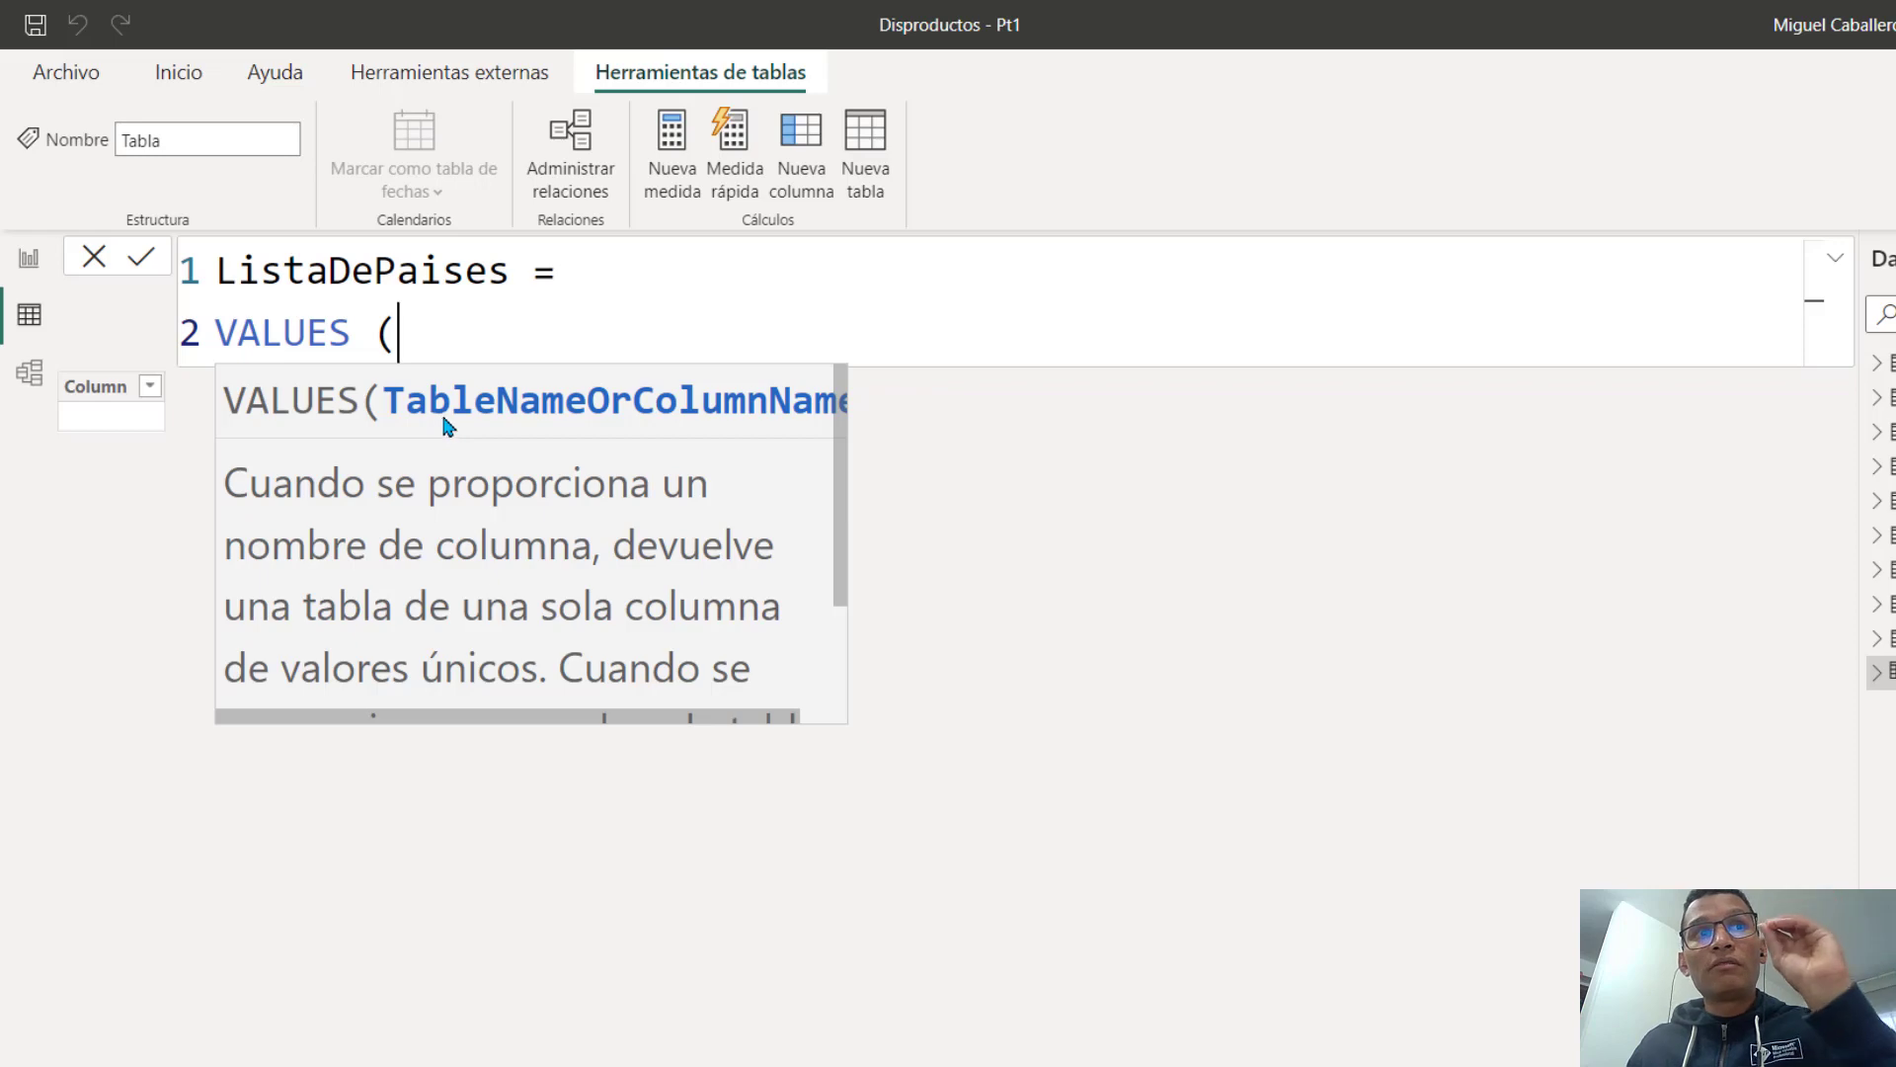
pyautogui.scroll(-1, 637, 450)
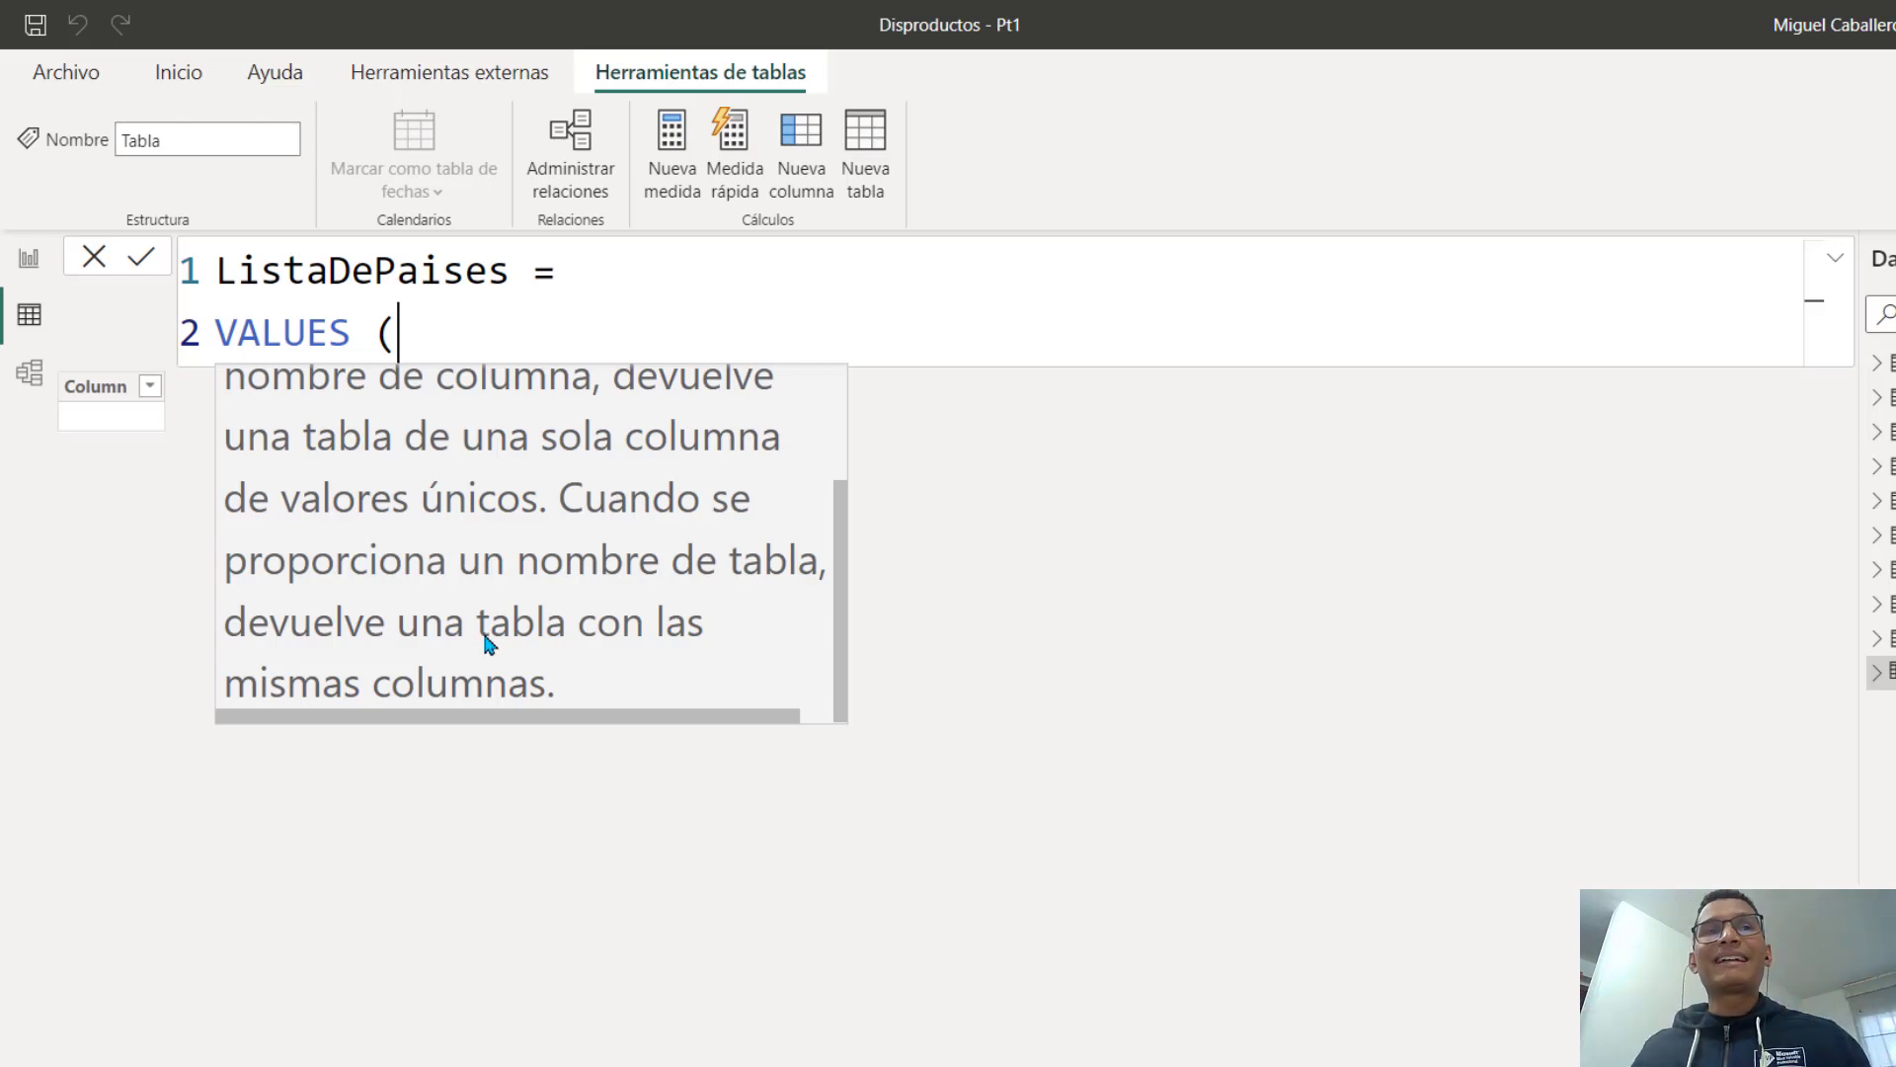
pyautogui.scroll(1, 610, 638)
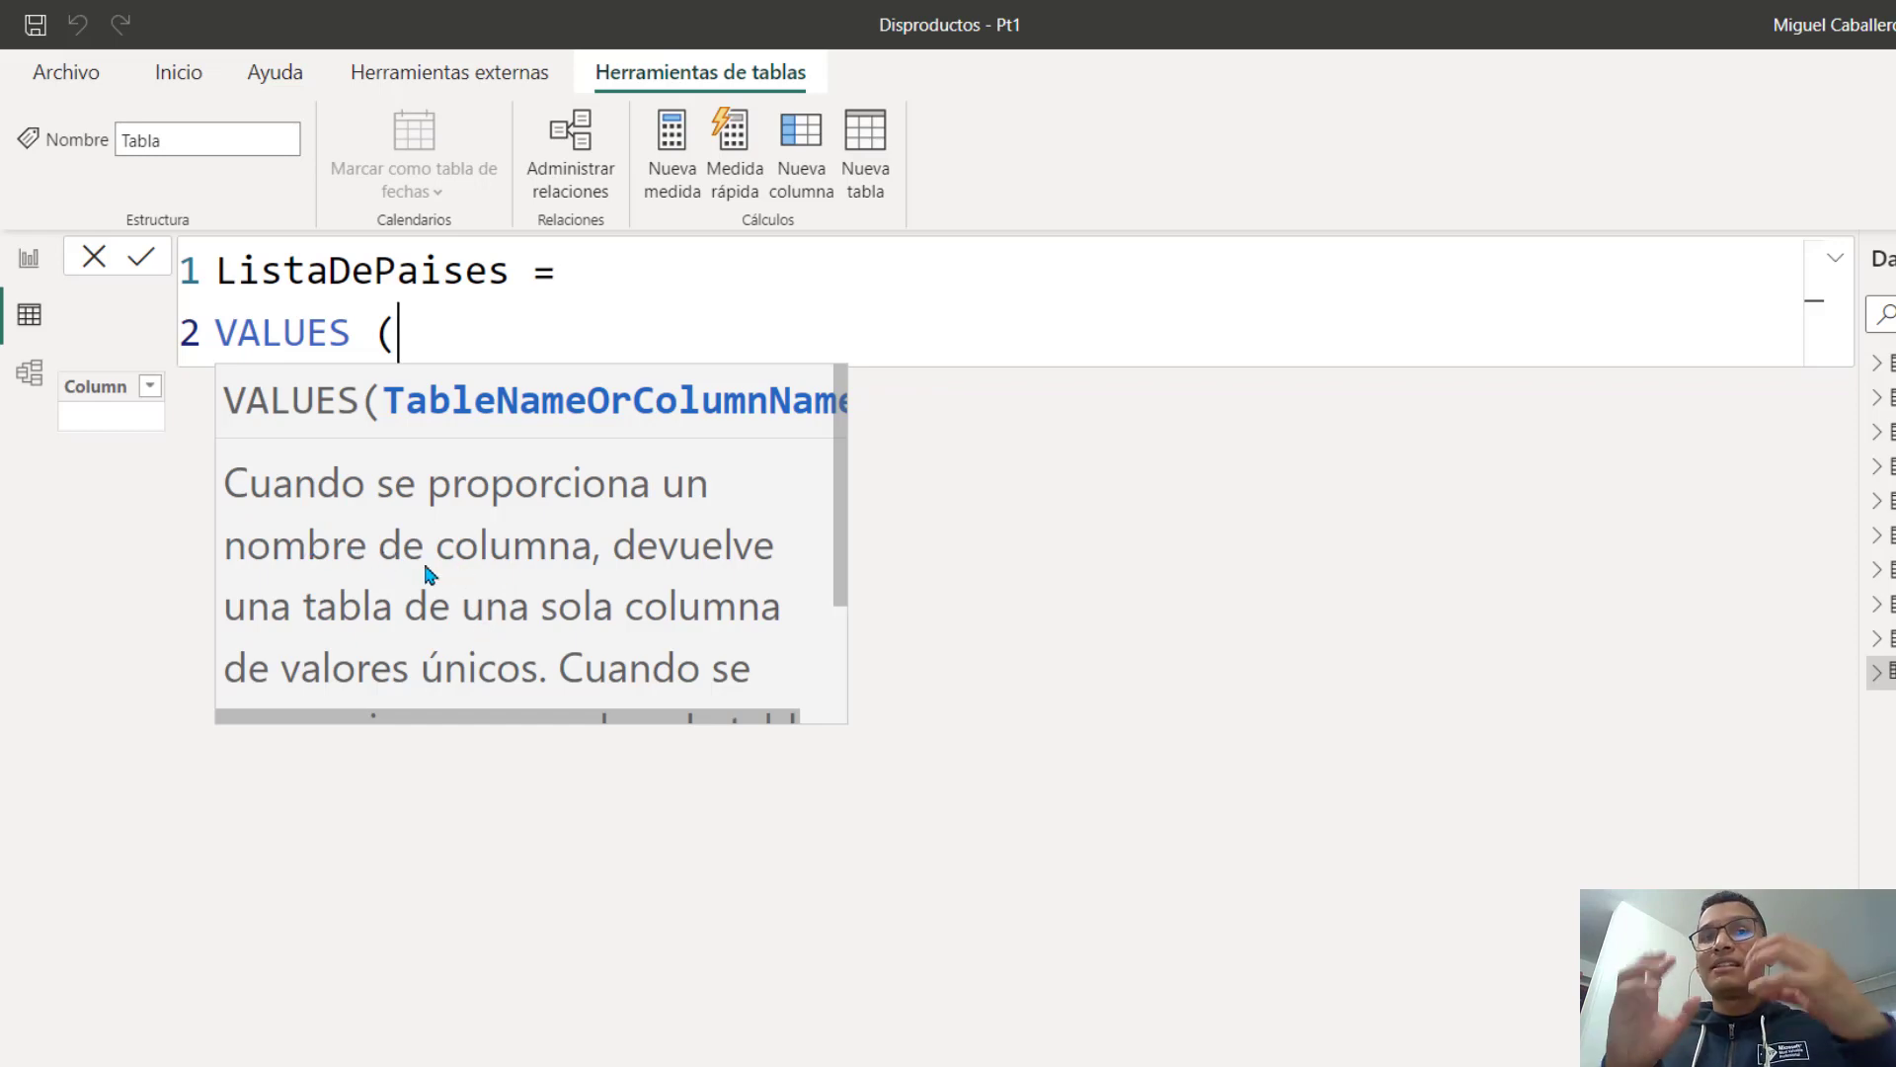
pyautogui.write('pedi')
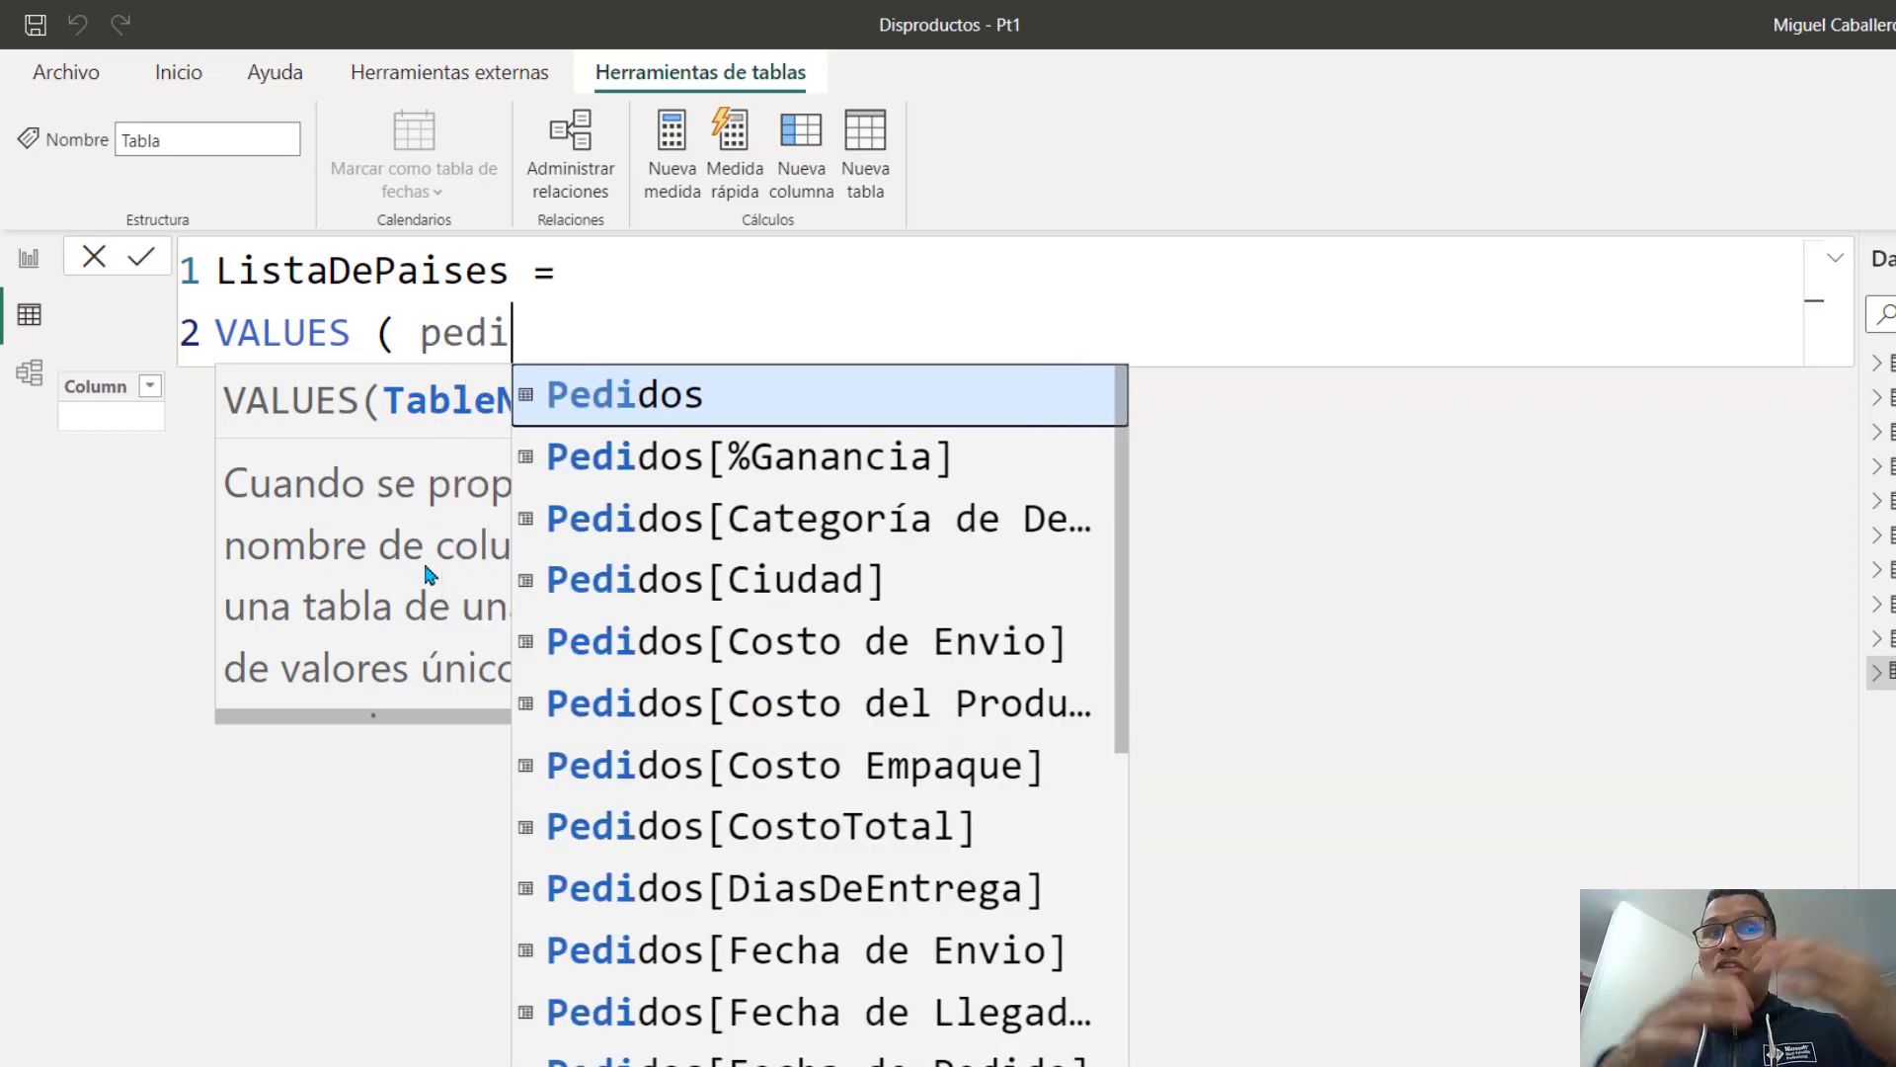
pyautogui.press('Tab')
pyautogui.write('[pa')
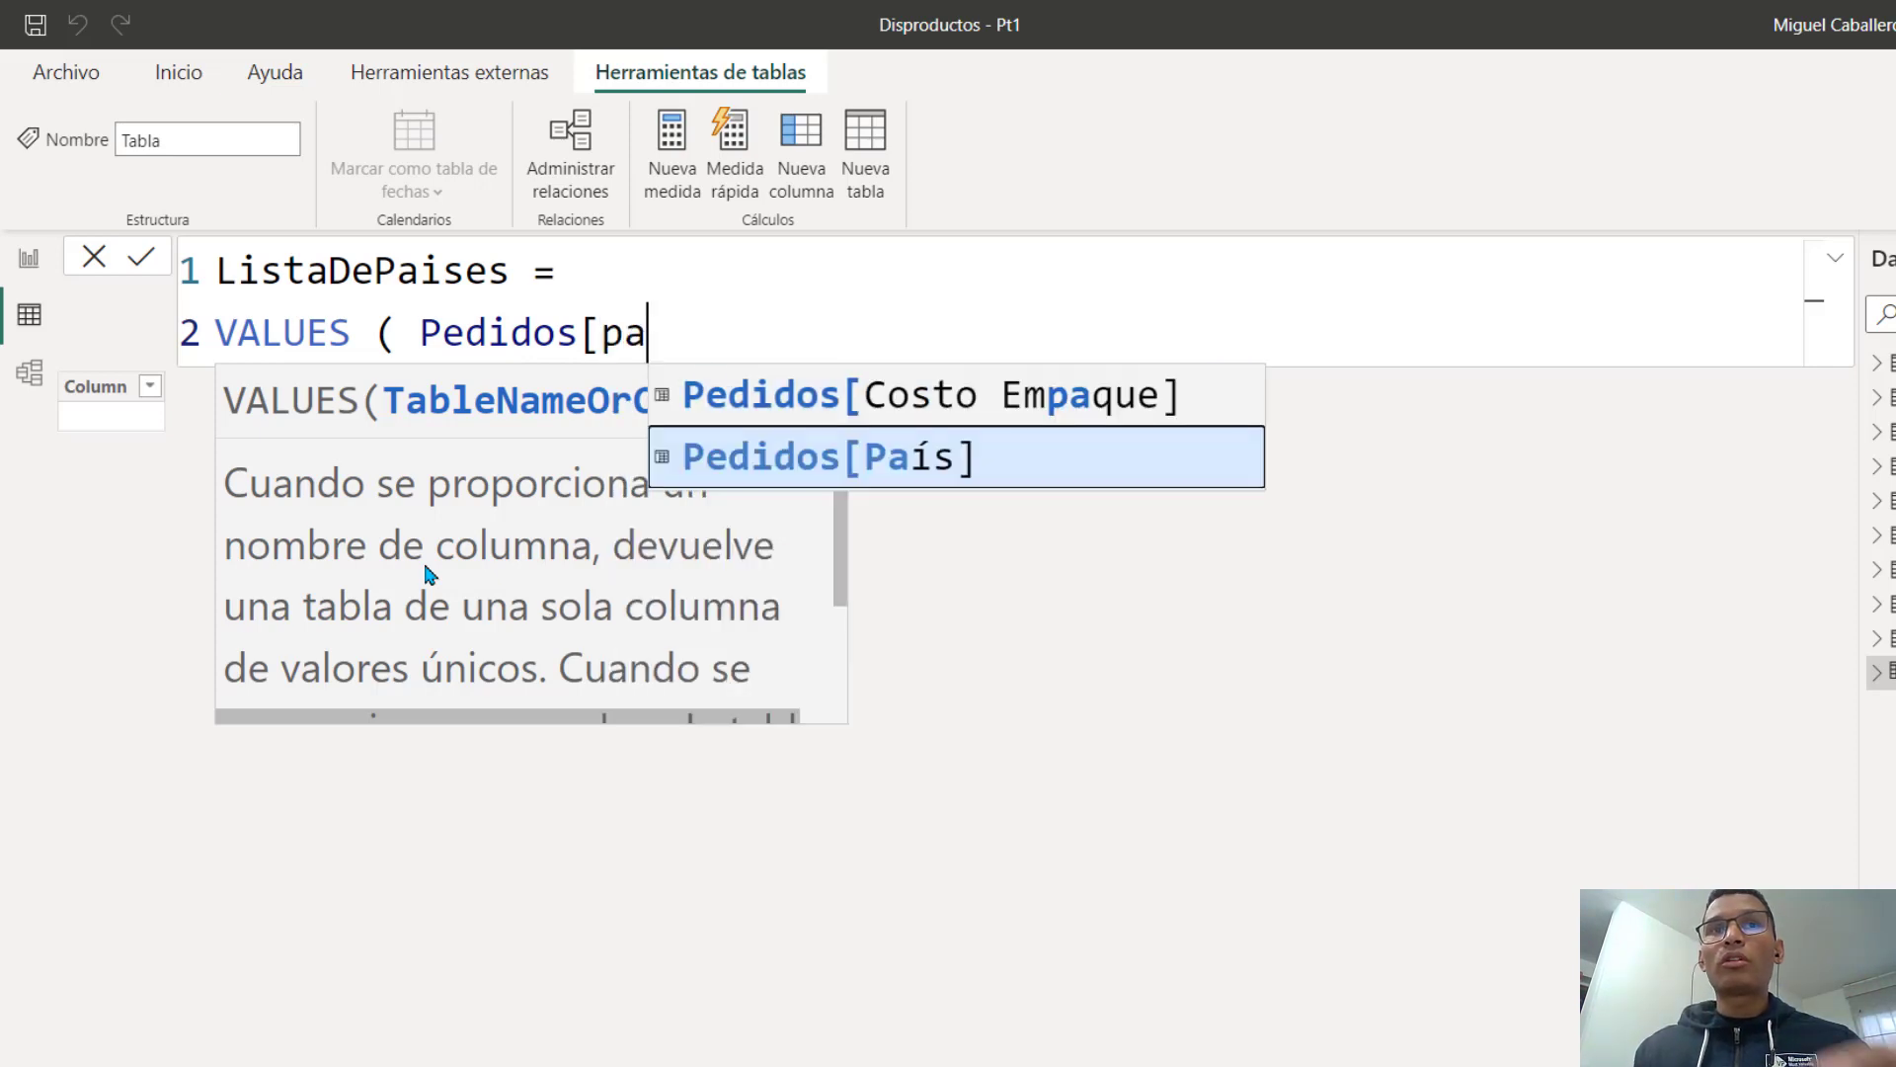
pyautogui.press('Tab')
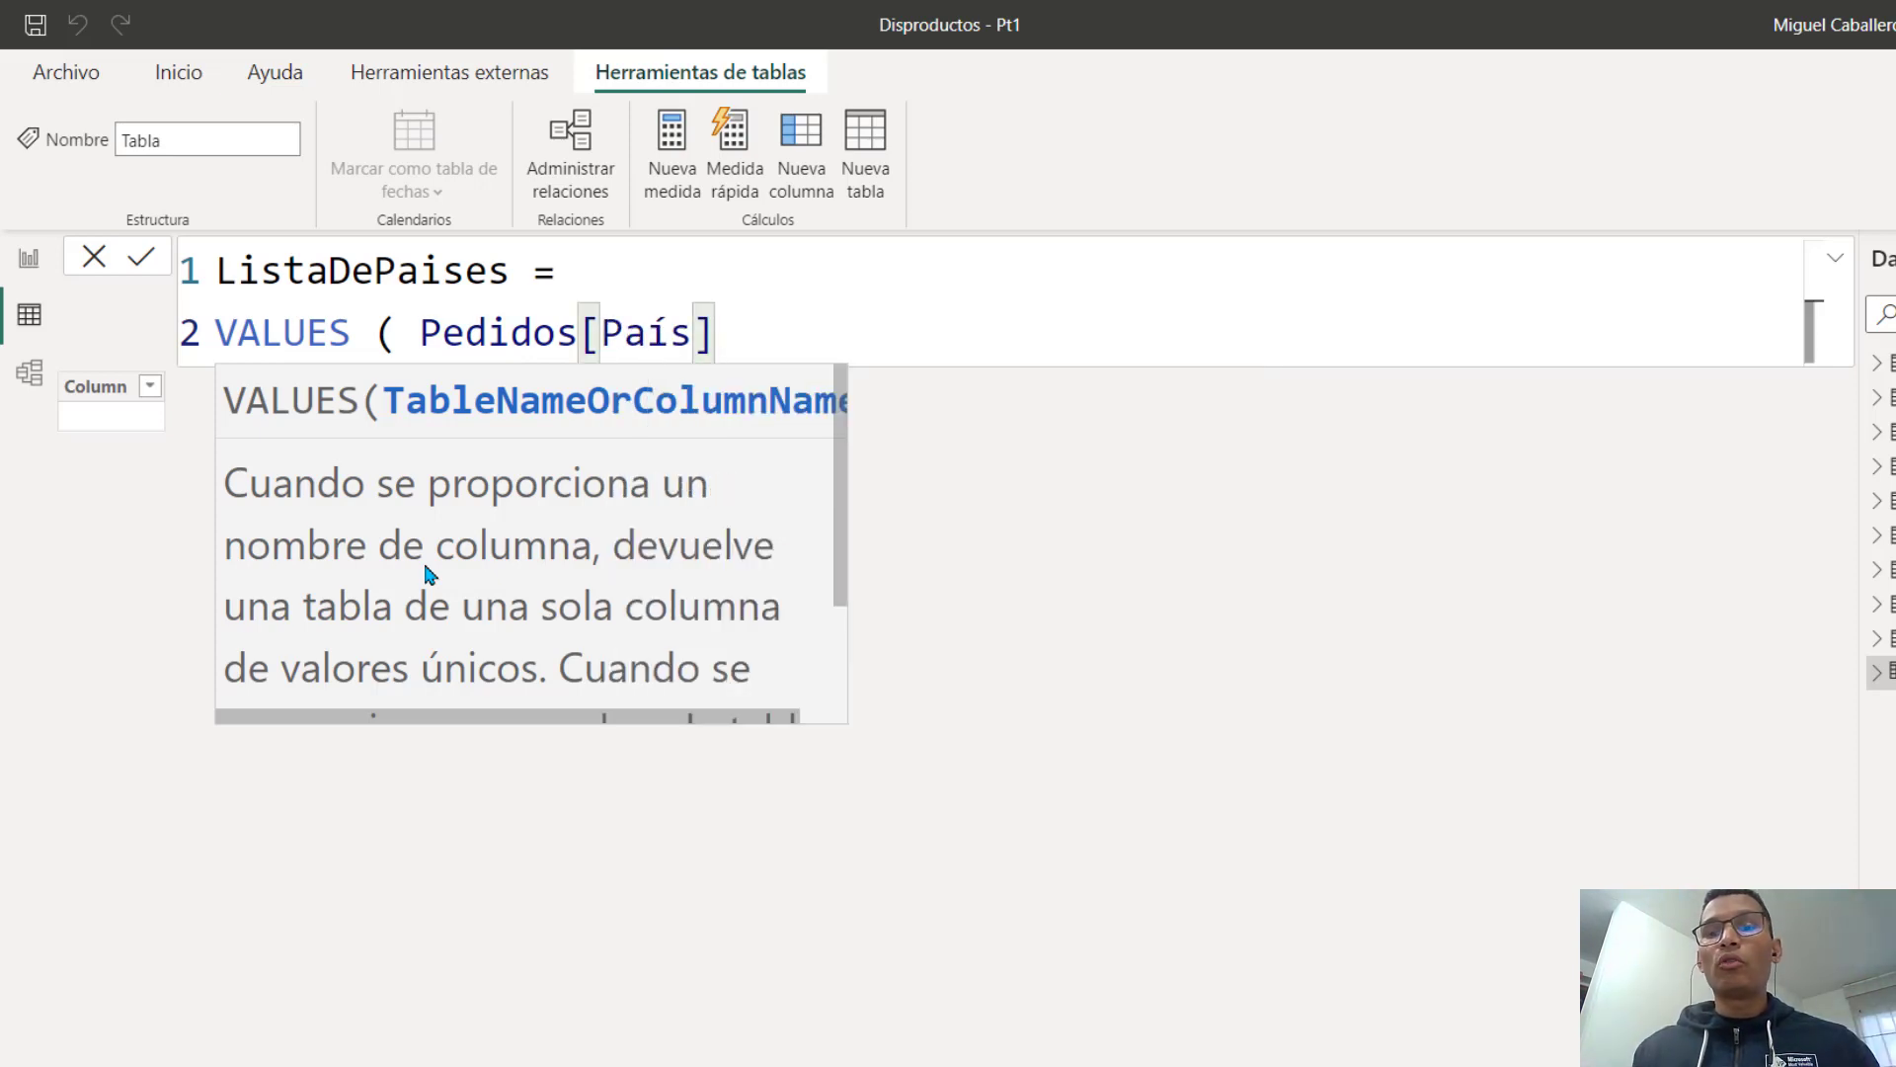
pyautogui.write(')')
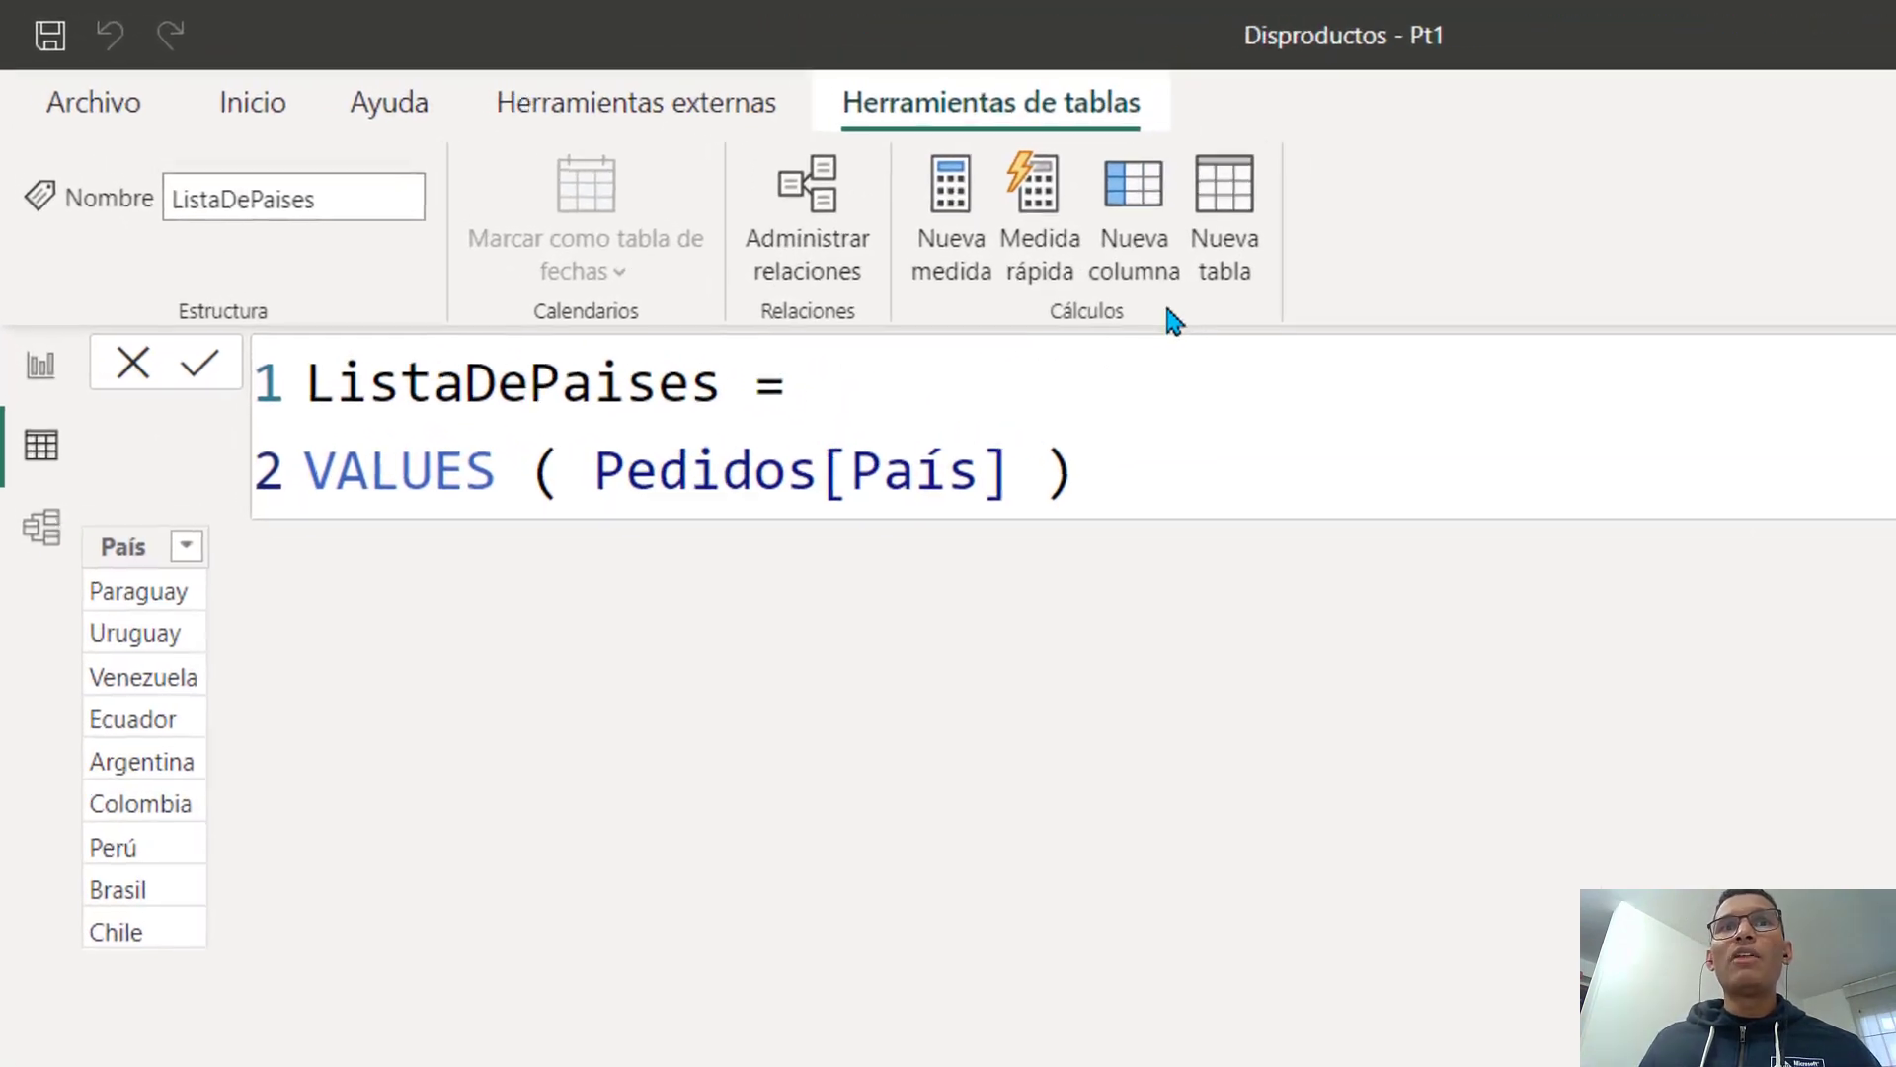
# Create another calculated table and name it ColumnaIngresosPedidos in its formula
pyautogui.click(1264, 242)
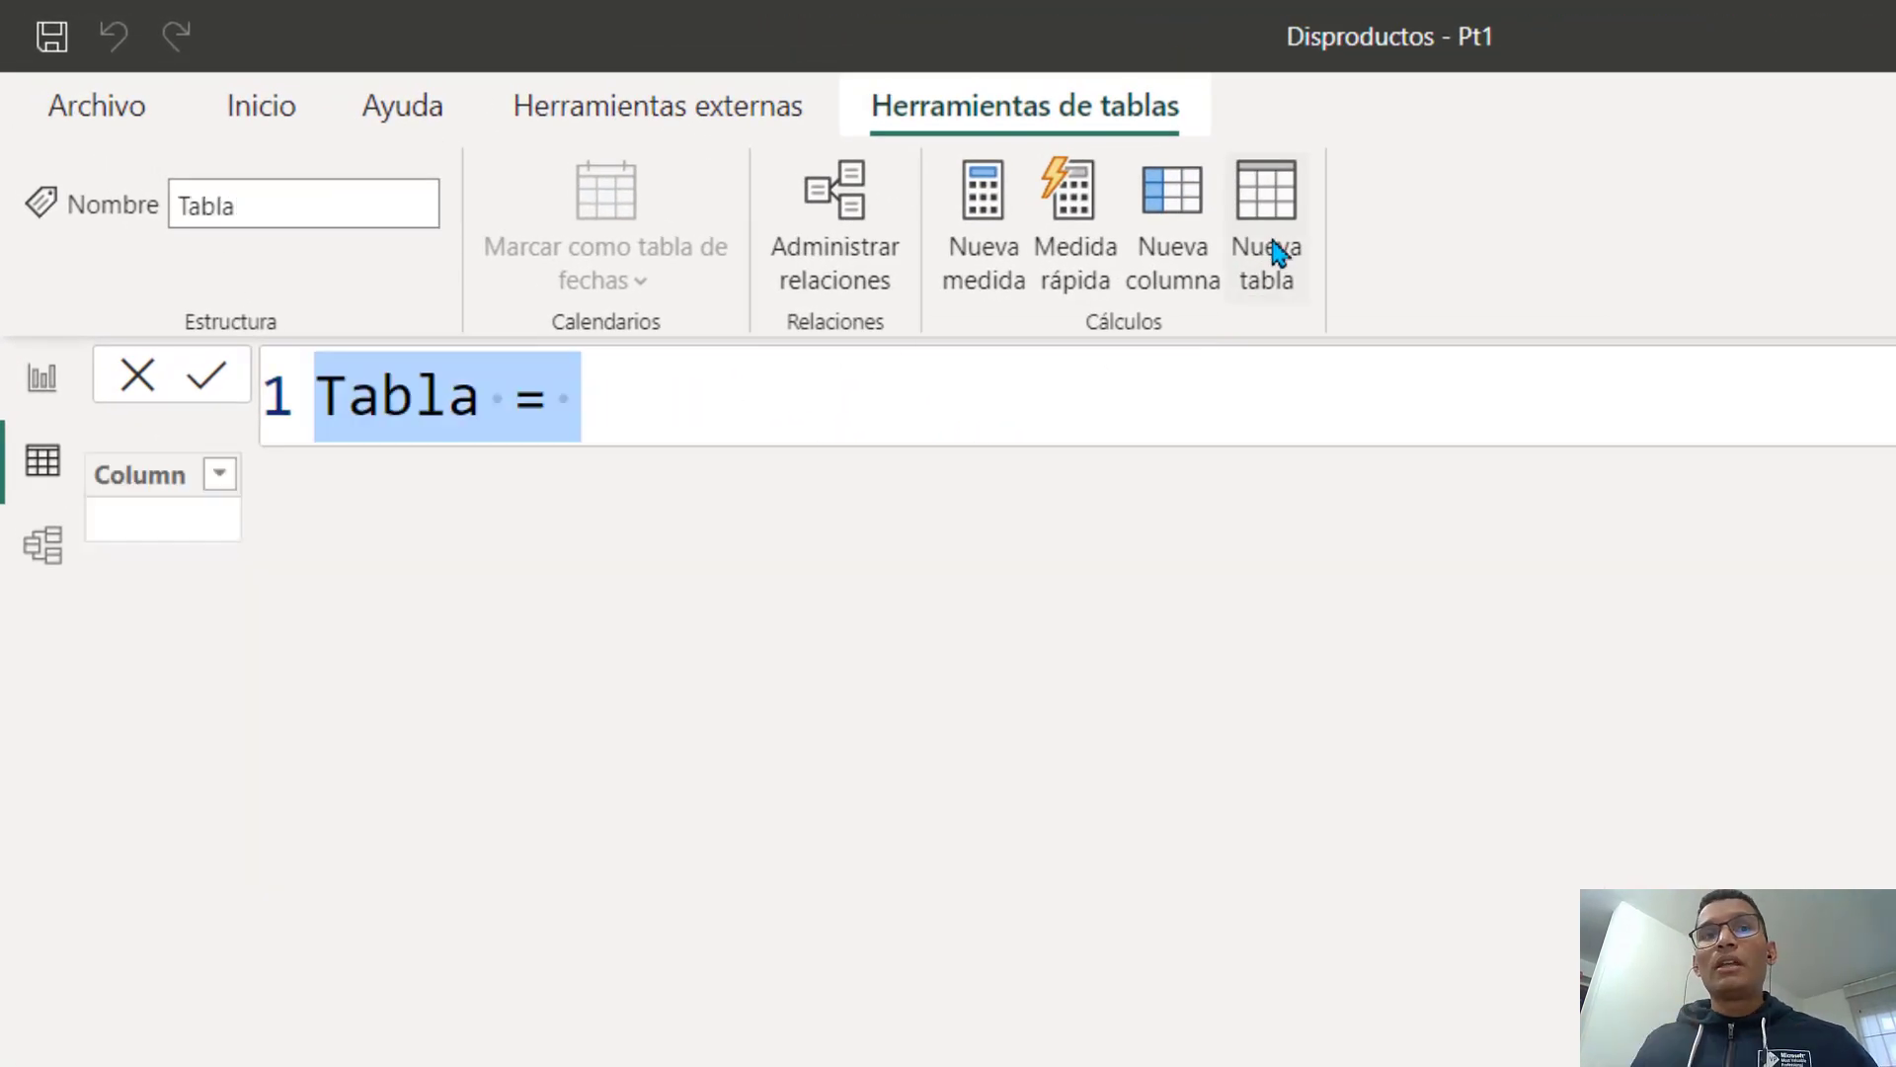
pyautogui.doubleClick(480, 407)
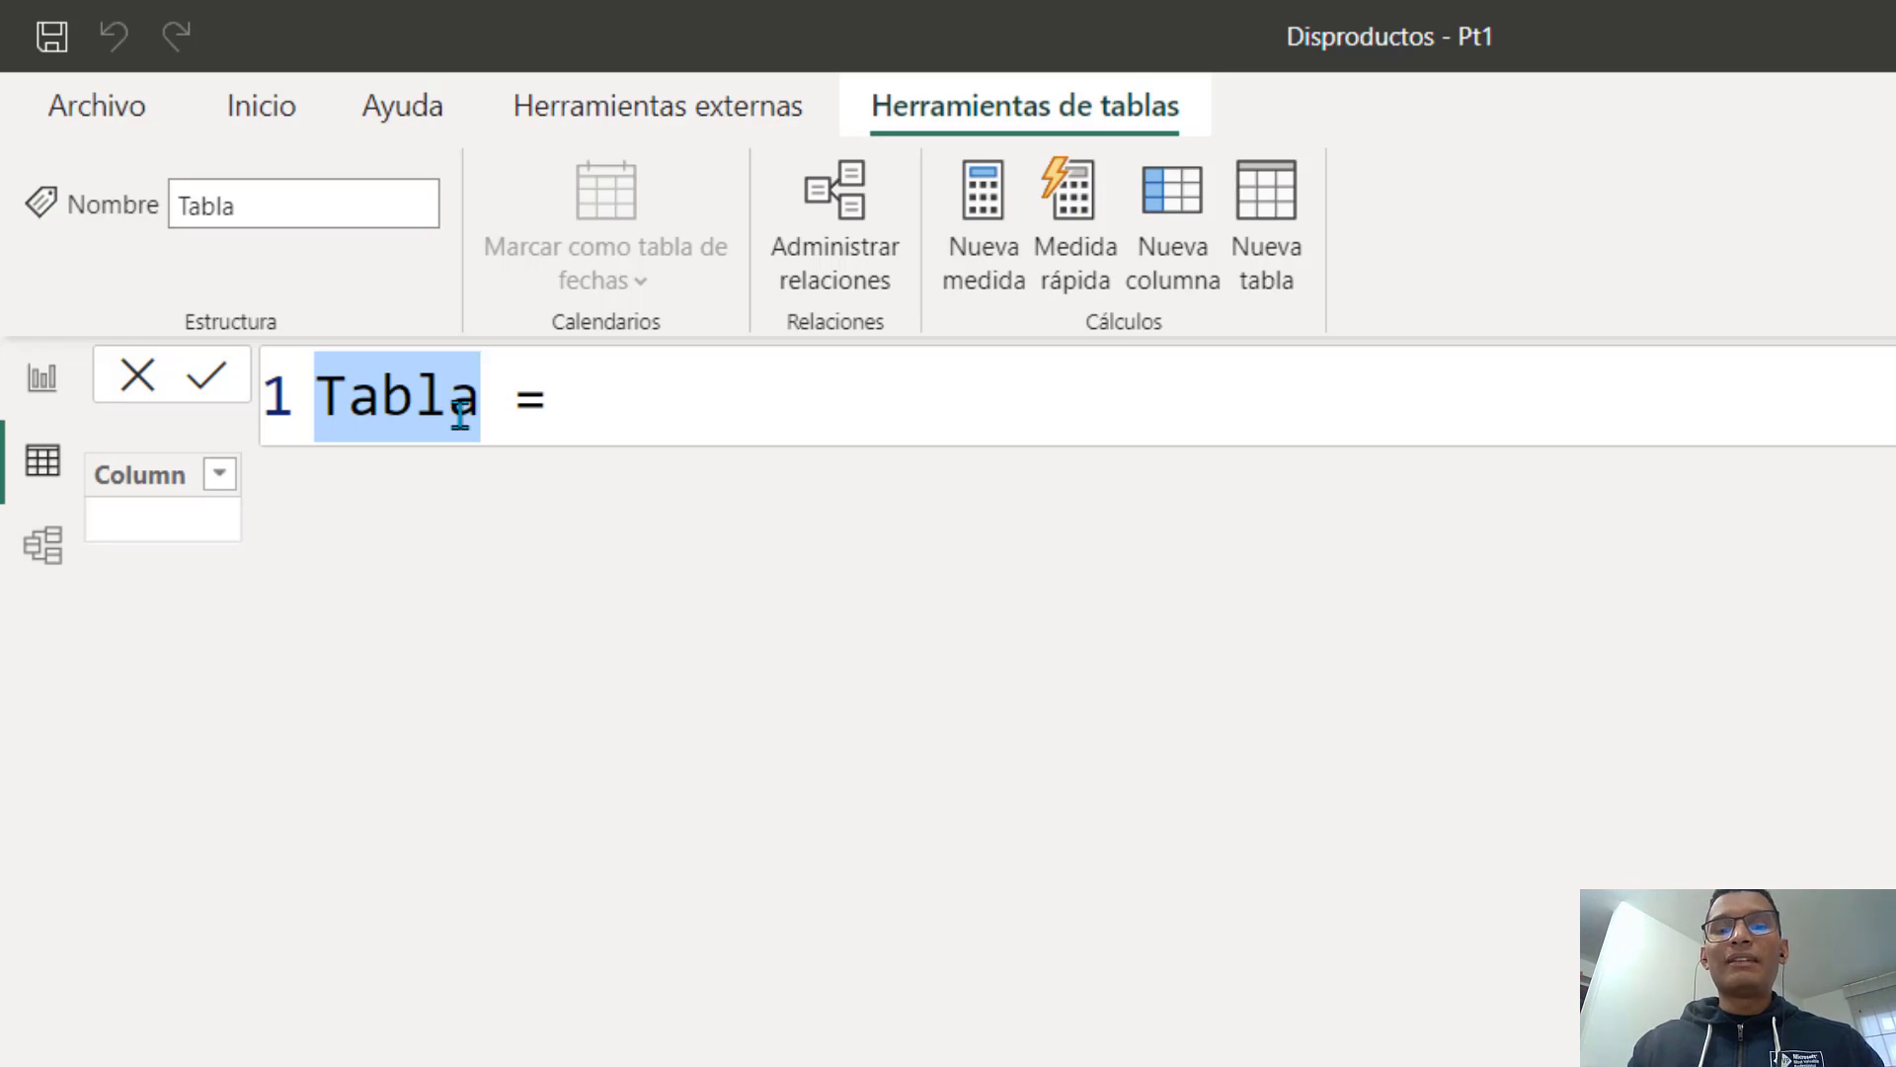
pyautogui.write('ColumnaIngres')
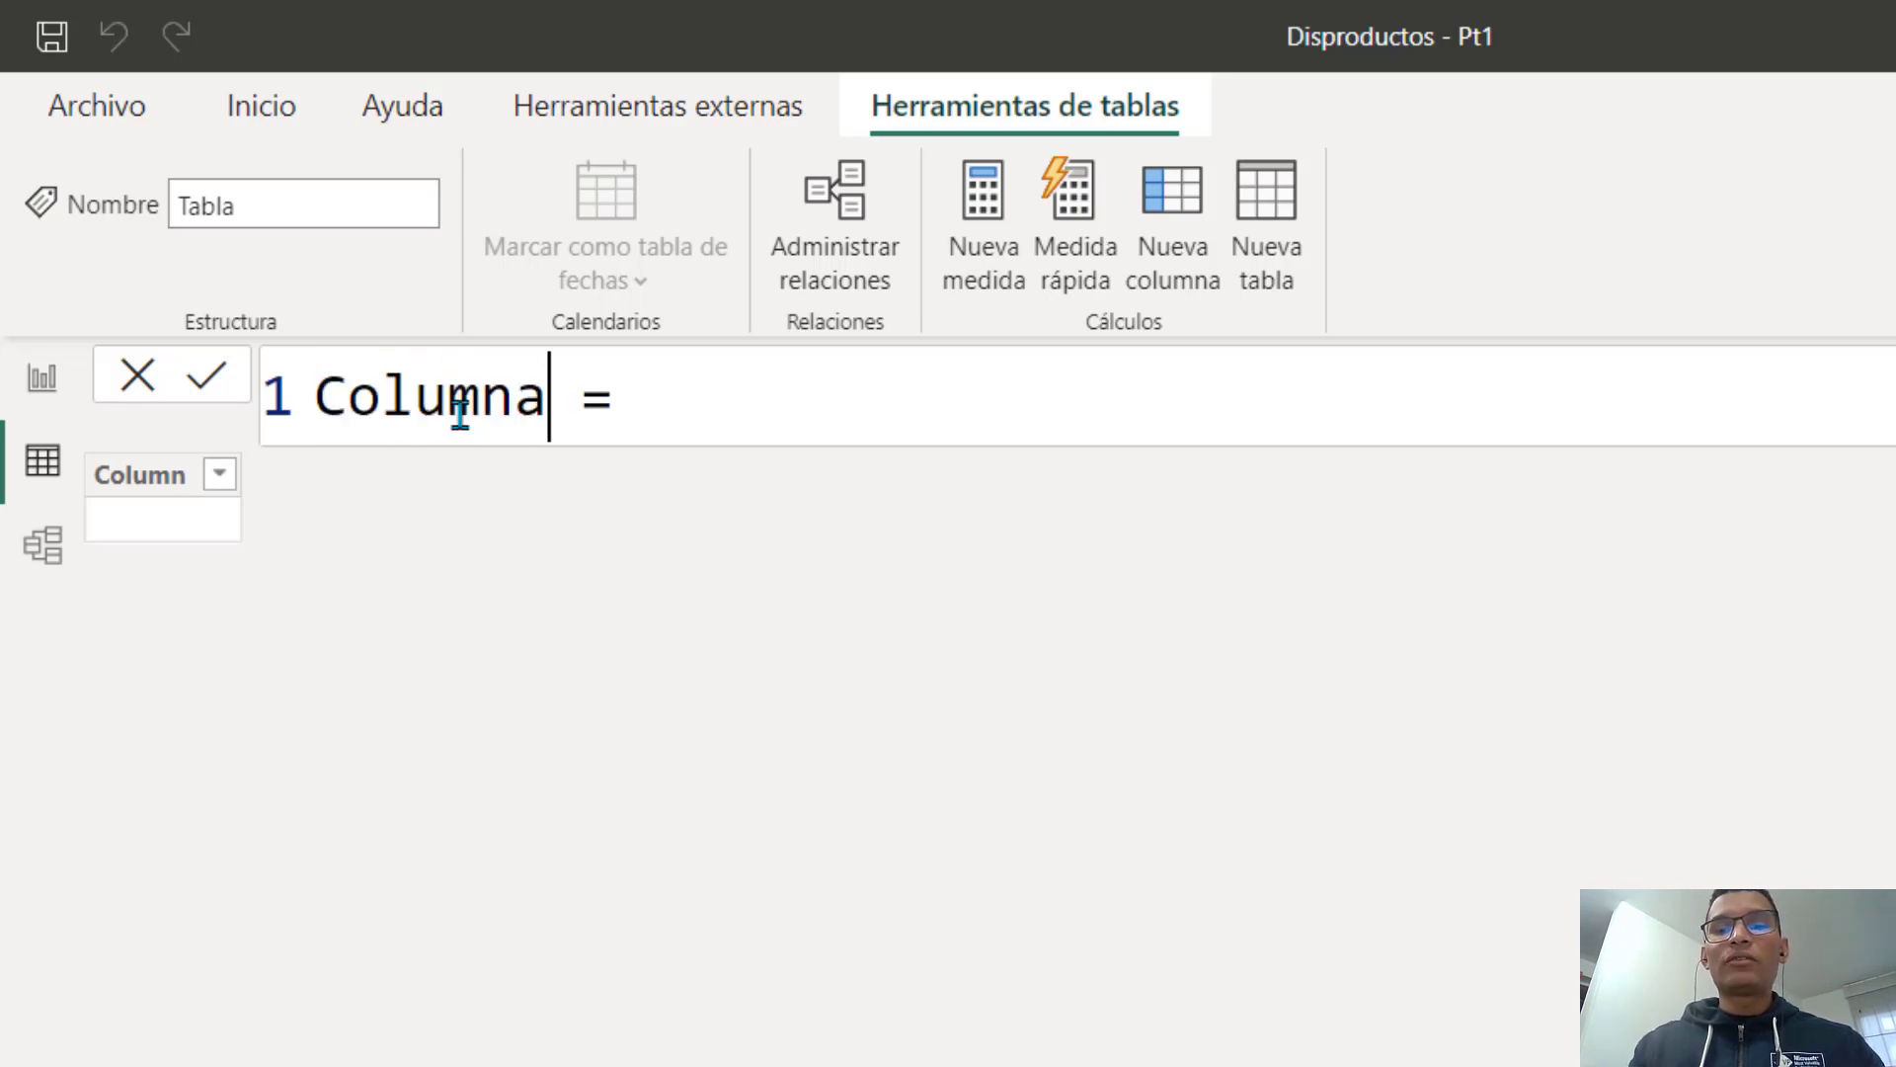
pyautogui.write('osPedid')
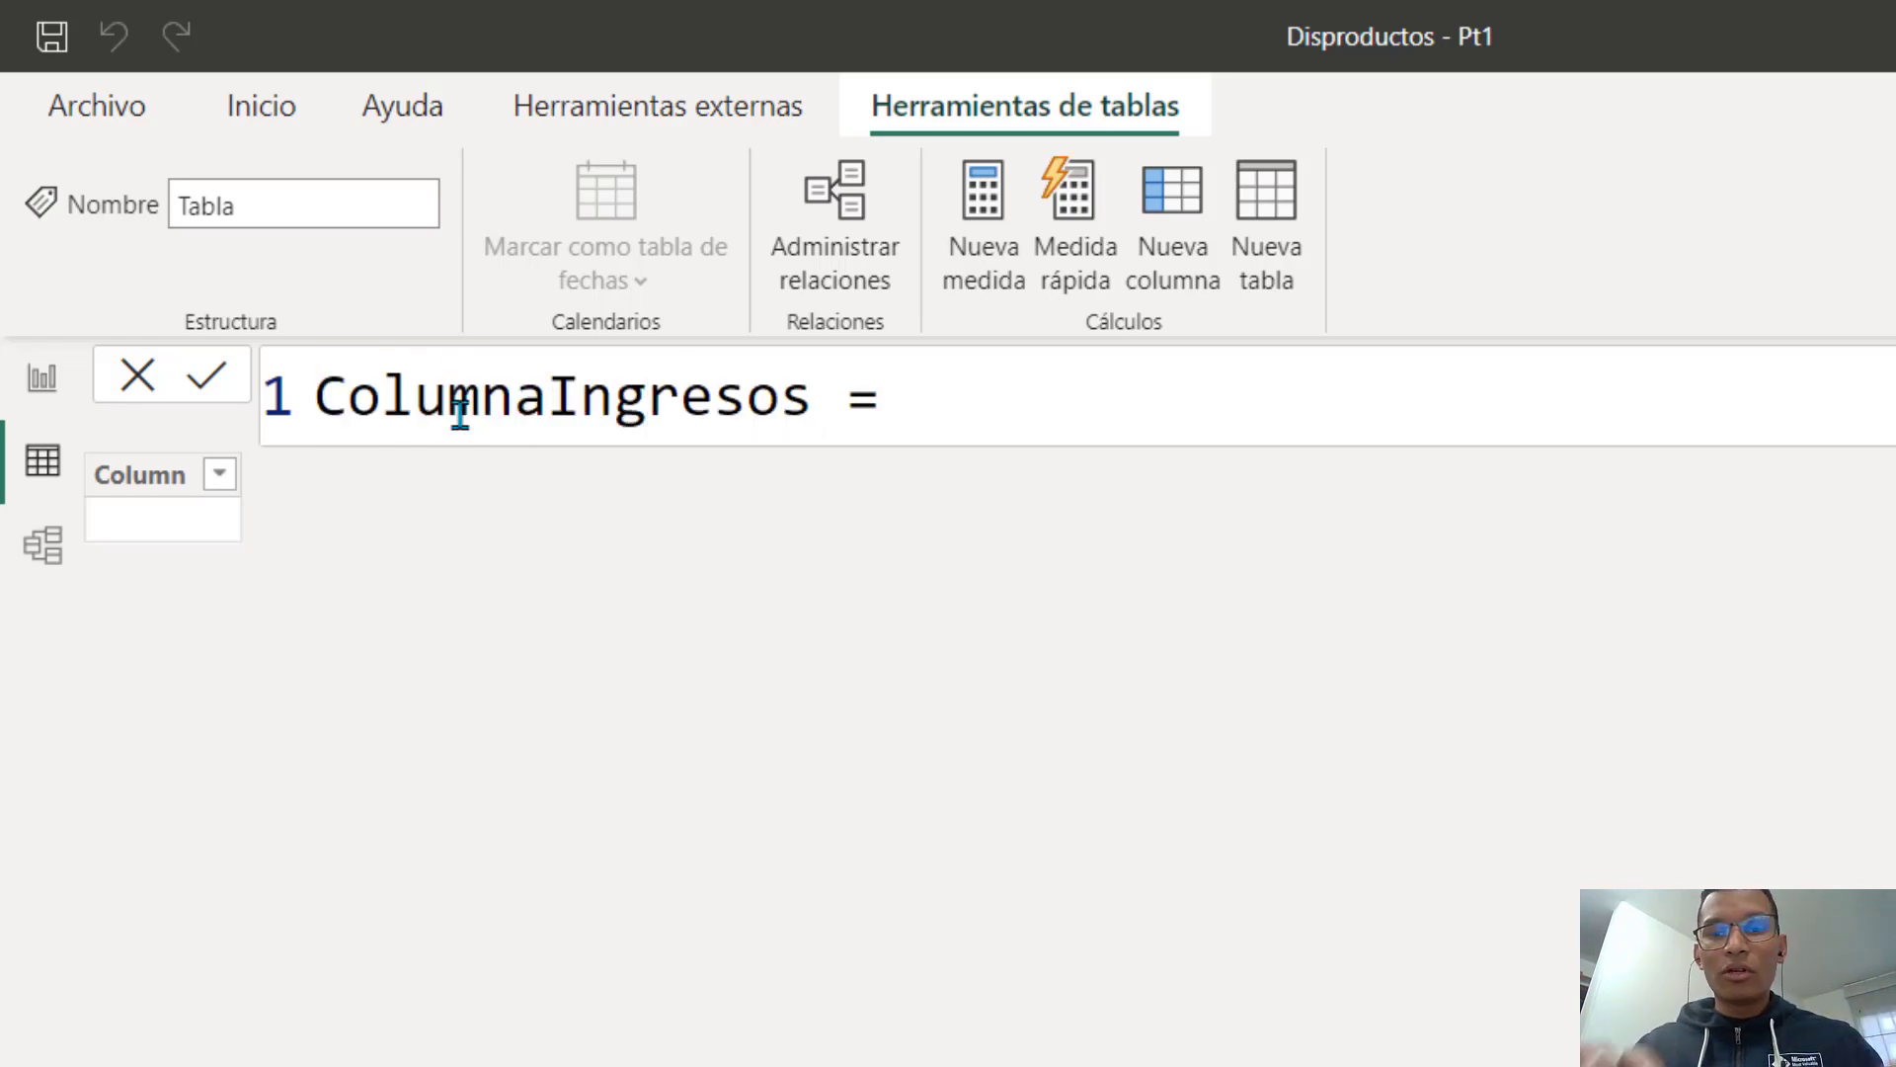
pyautogui.write('os')
pyautogui.press('End')
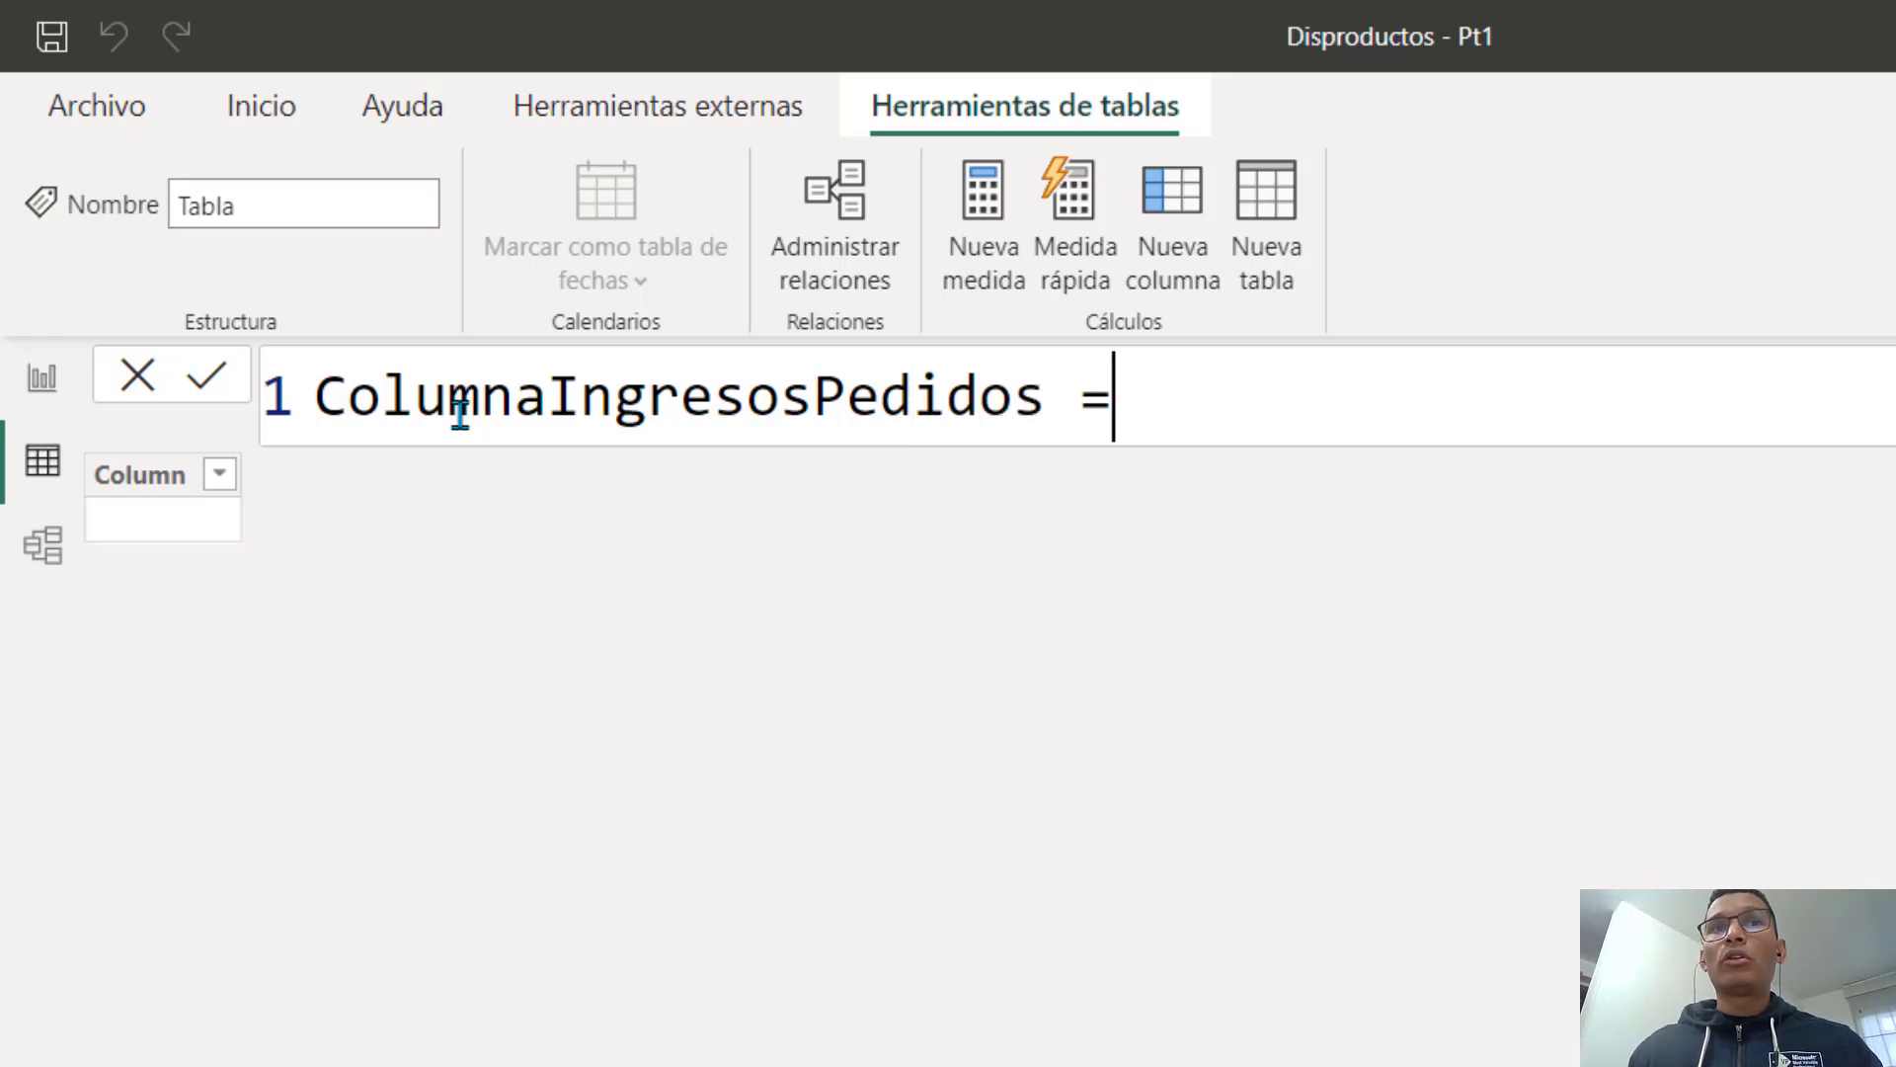
# Start the ColumnaIngresosPedidos expression on a second formula line with SELECTCOLUMNS, a space and an opening parenthesis
pyautogui.hotkey('shift', 'Return')
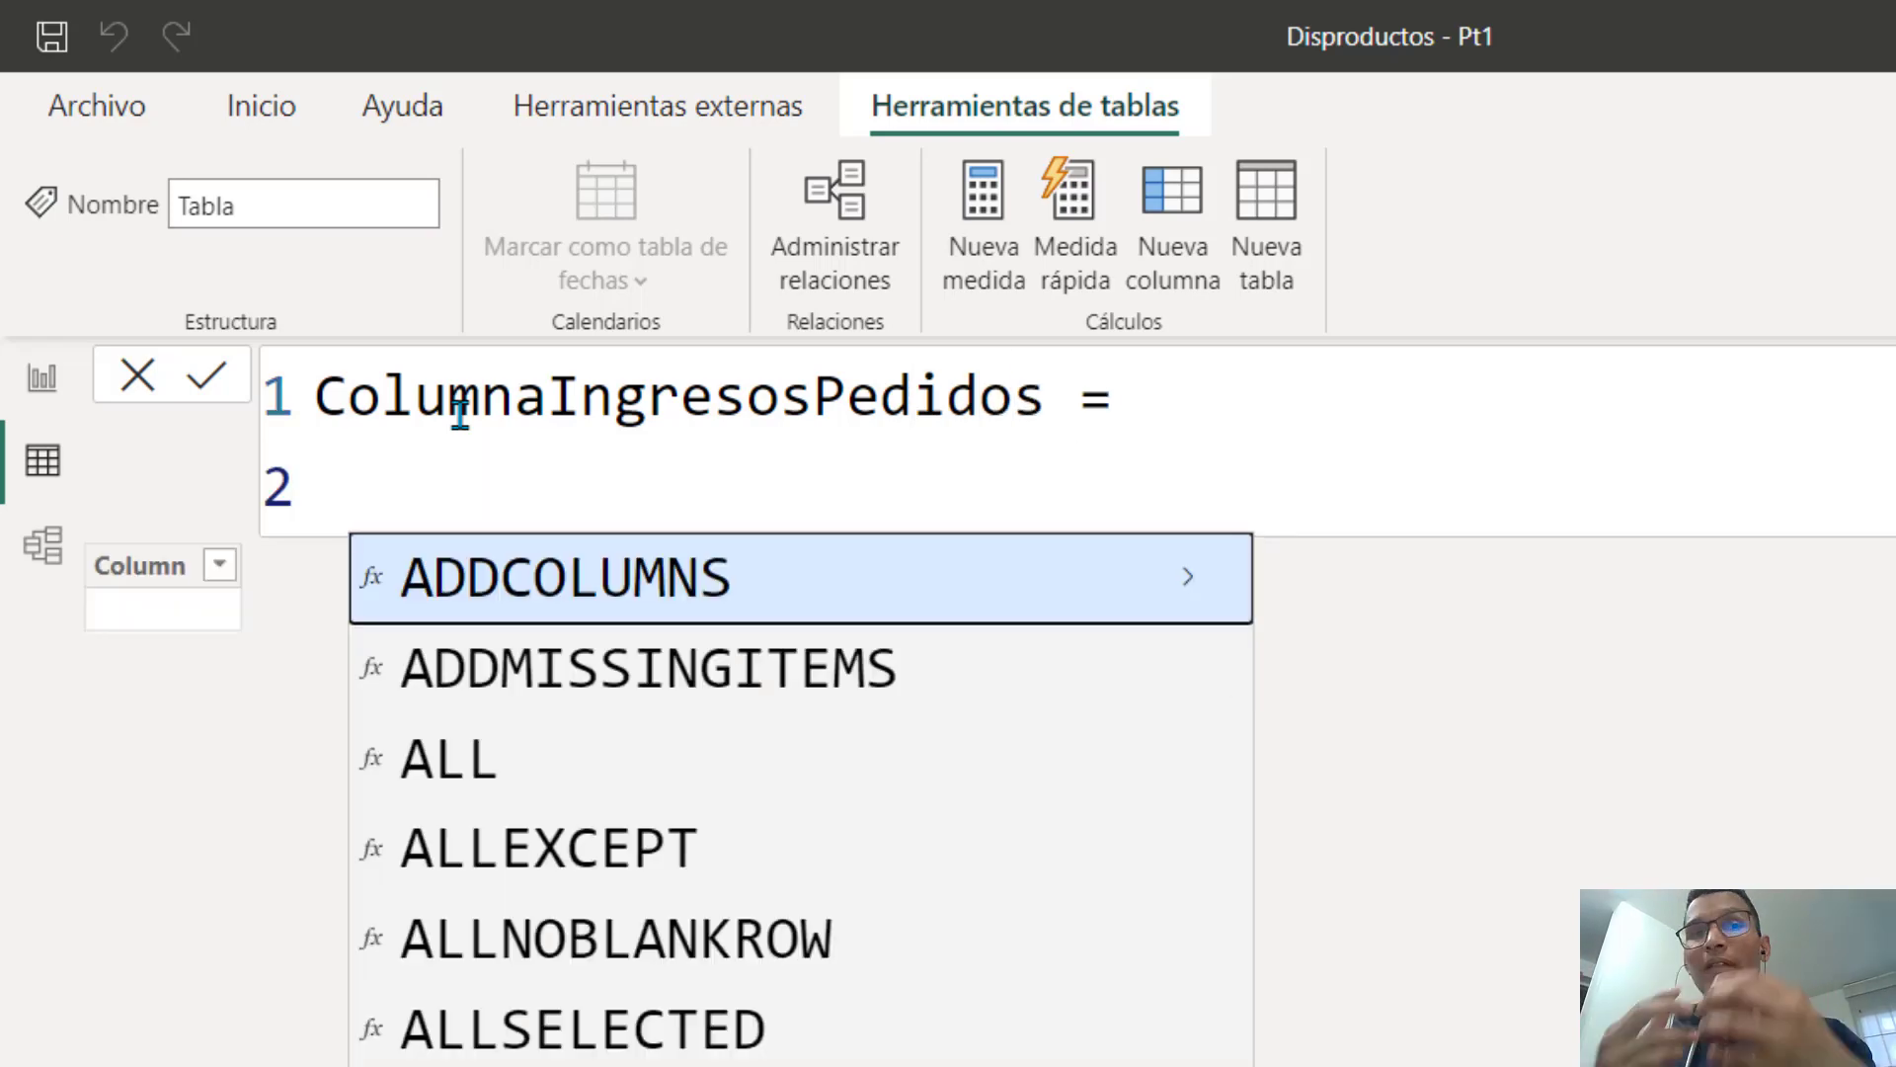
pyautogui.write('SELE')
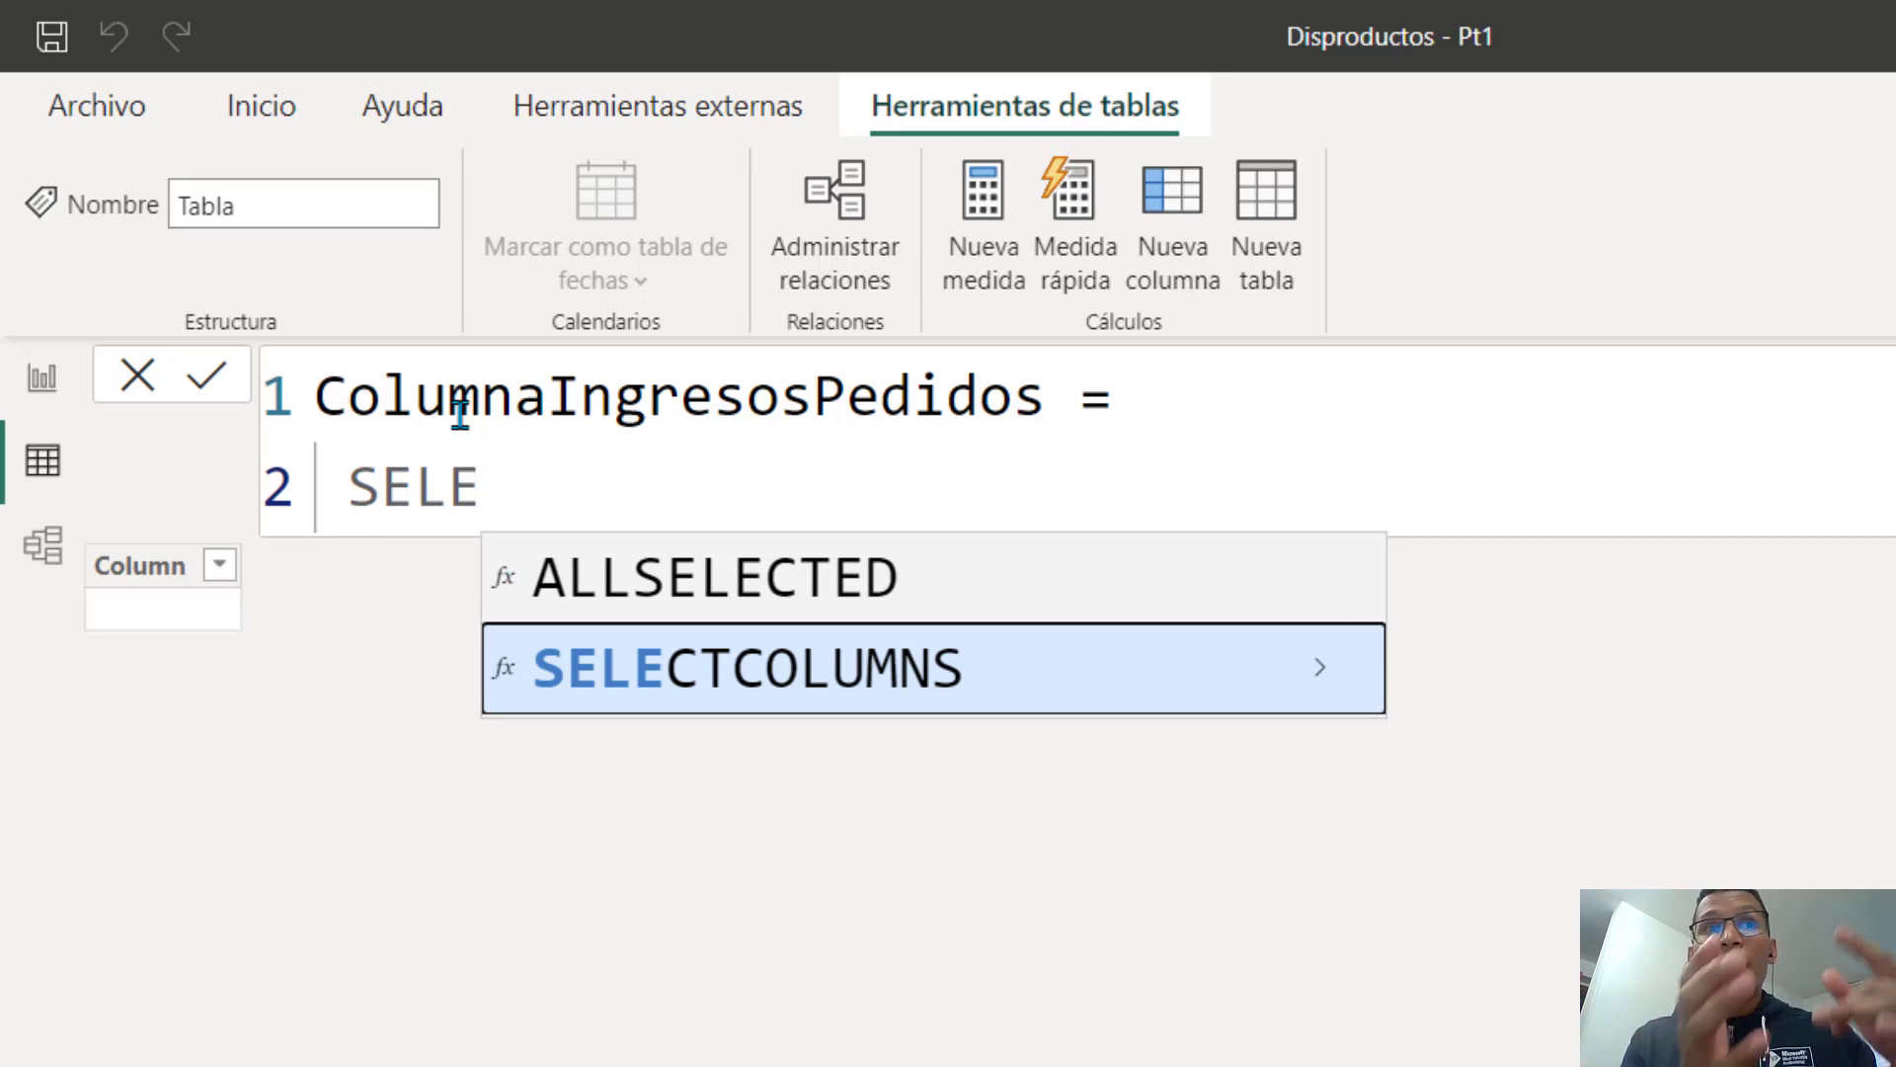
pyautogui.press('Tab')
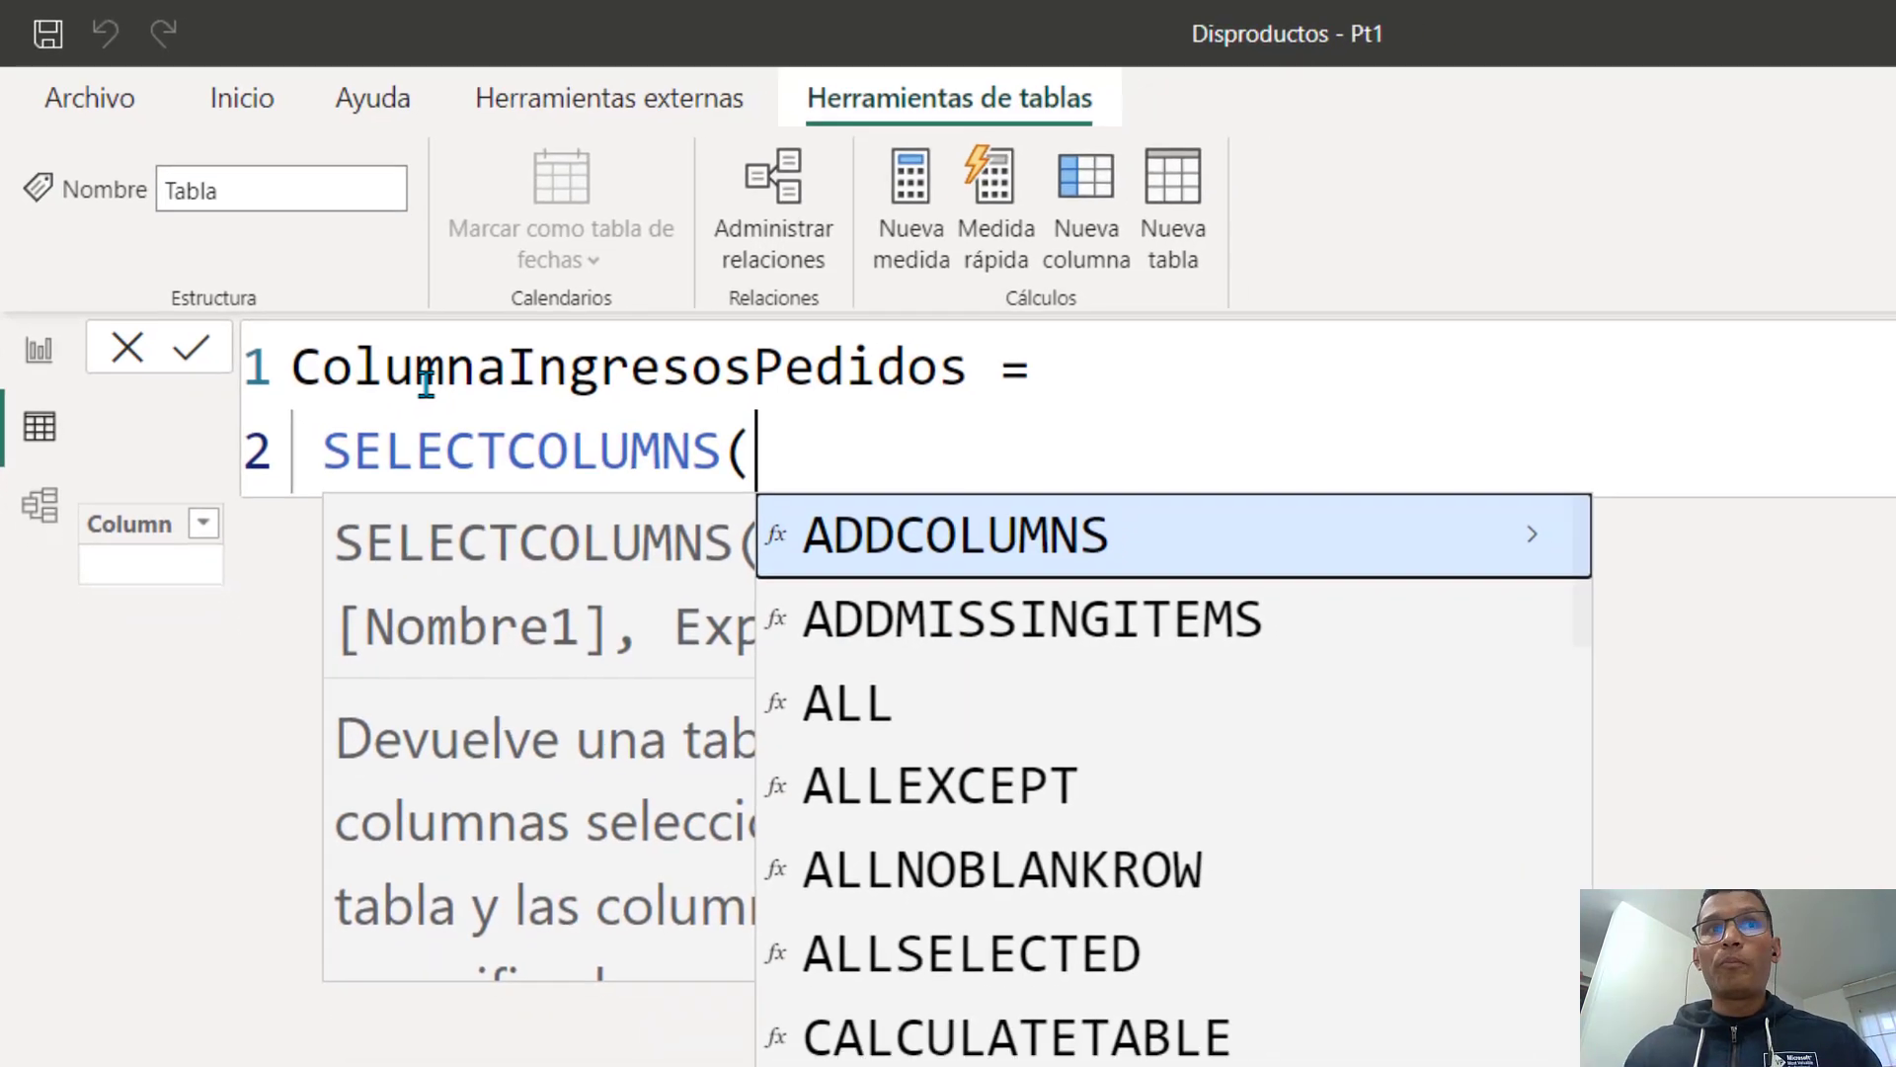
pyautogui.press('Escape')
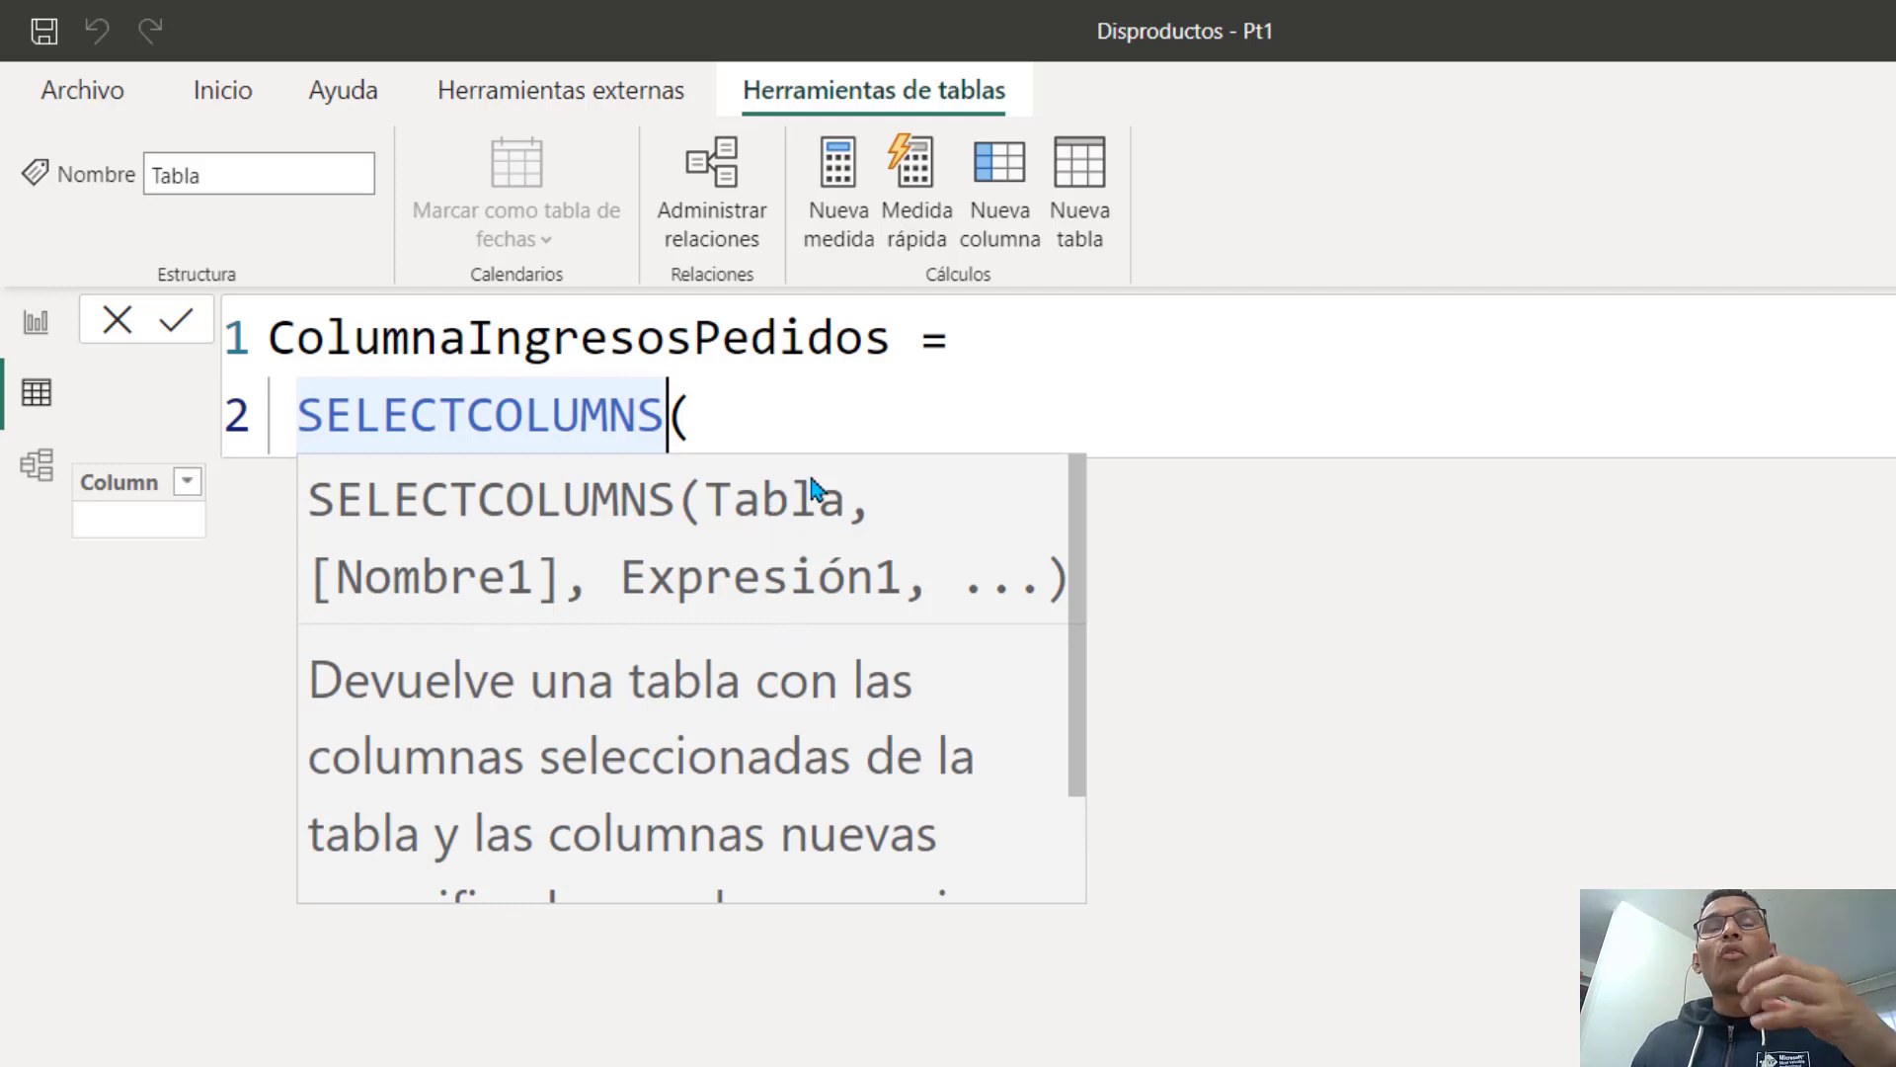
pyautogui.click(788, 415)
pyautogui.press('Left')
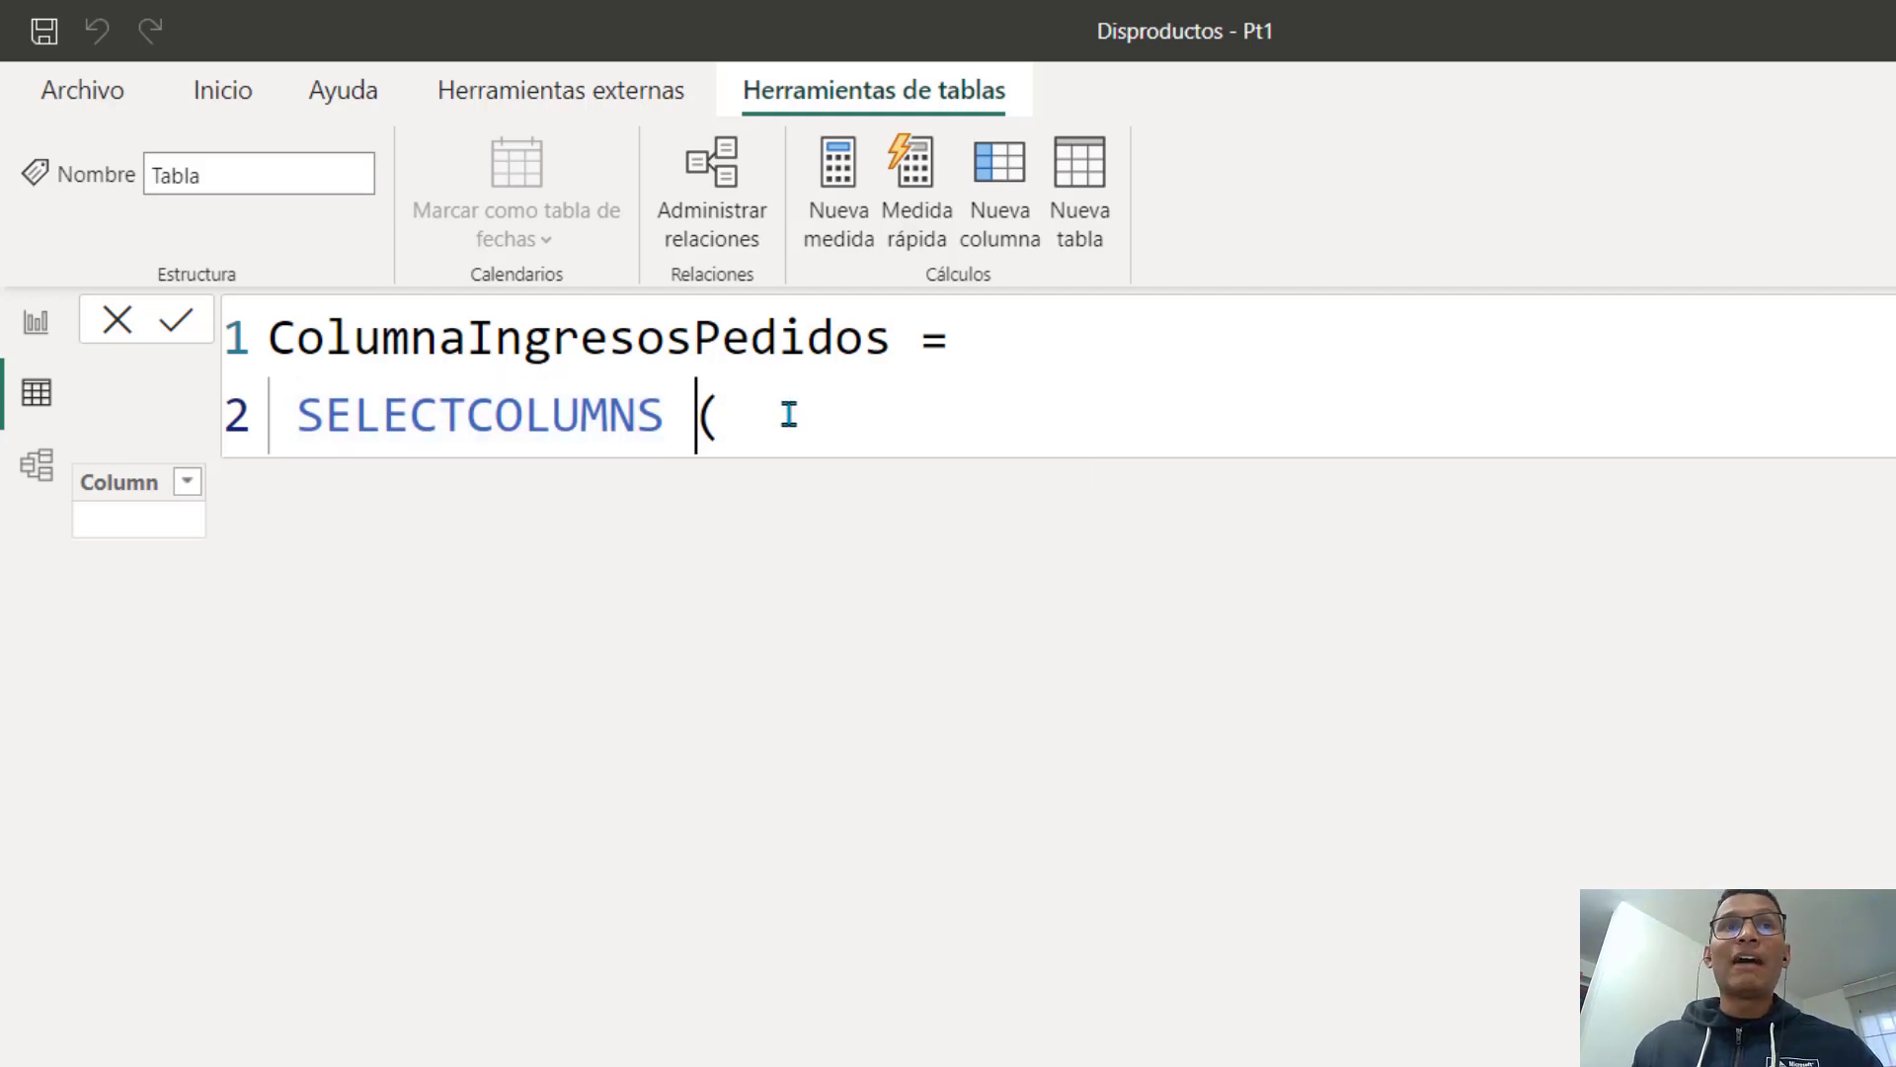
# Pass the Pedidos table as the first SELECTCOLUMNS argument on its own line, followed by a comma and a new line
pyautogui.press('Right')
pyautogui.hotkey('shift', 'Return')
pyautogui.write('ped')
pyautogui.press('Tab')
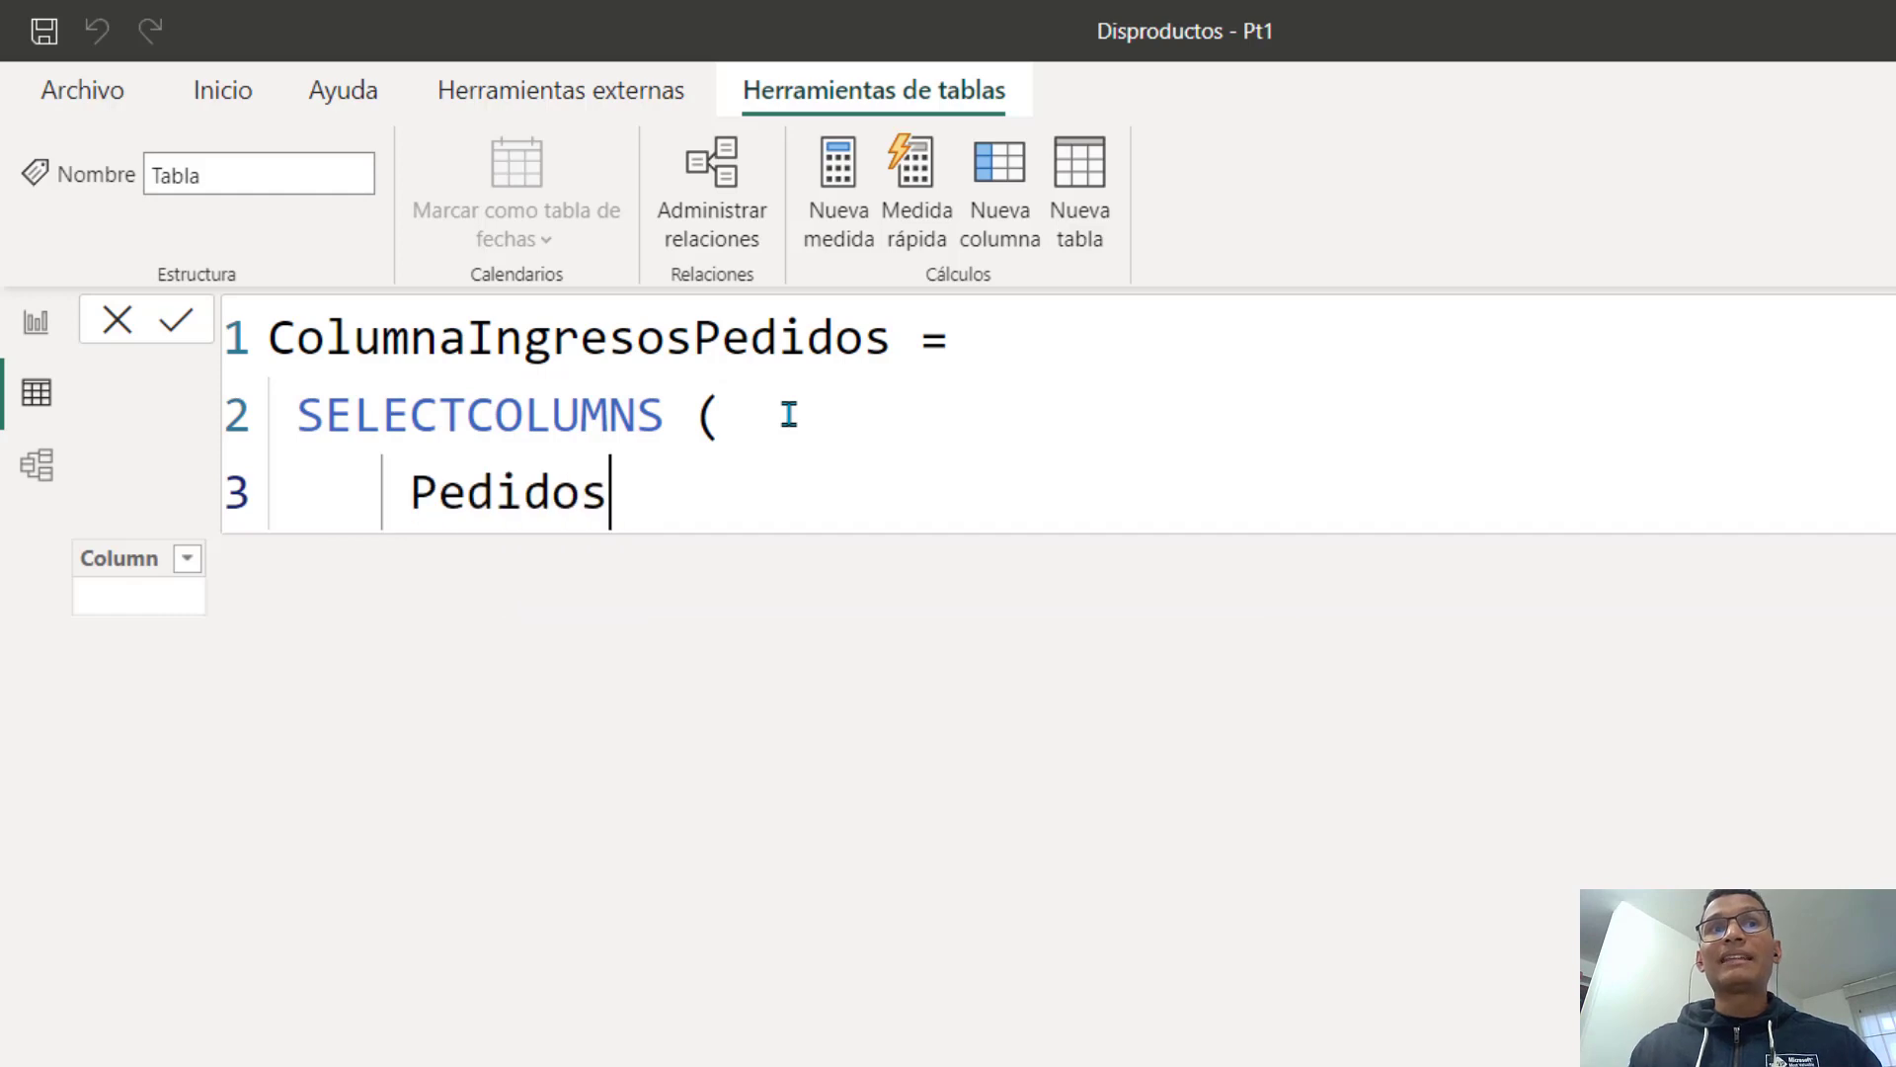
pyautogui.write(',')
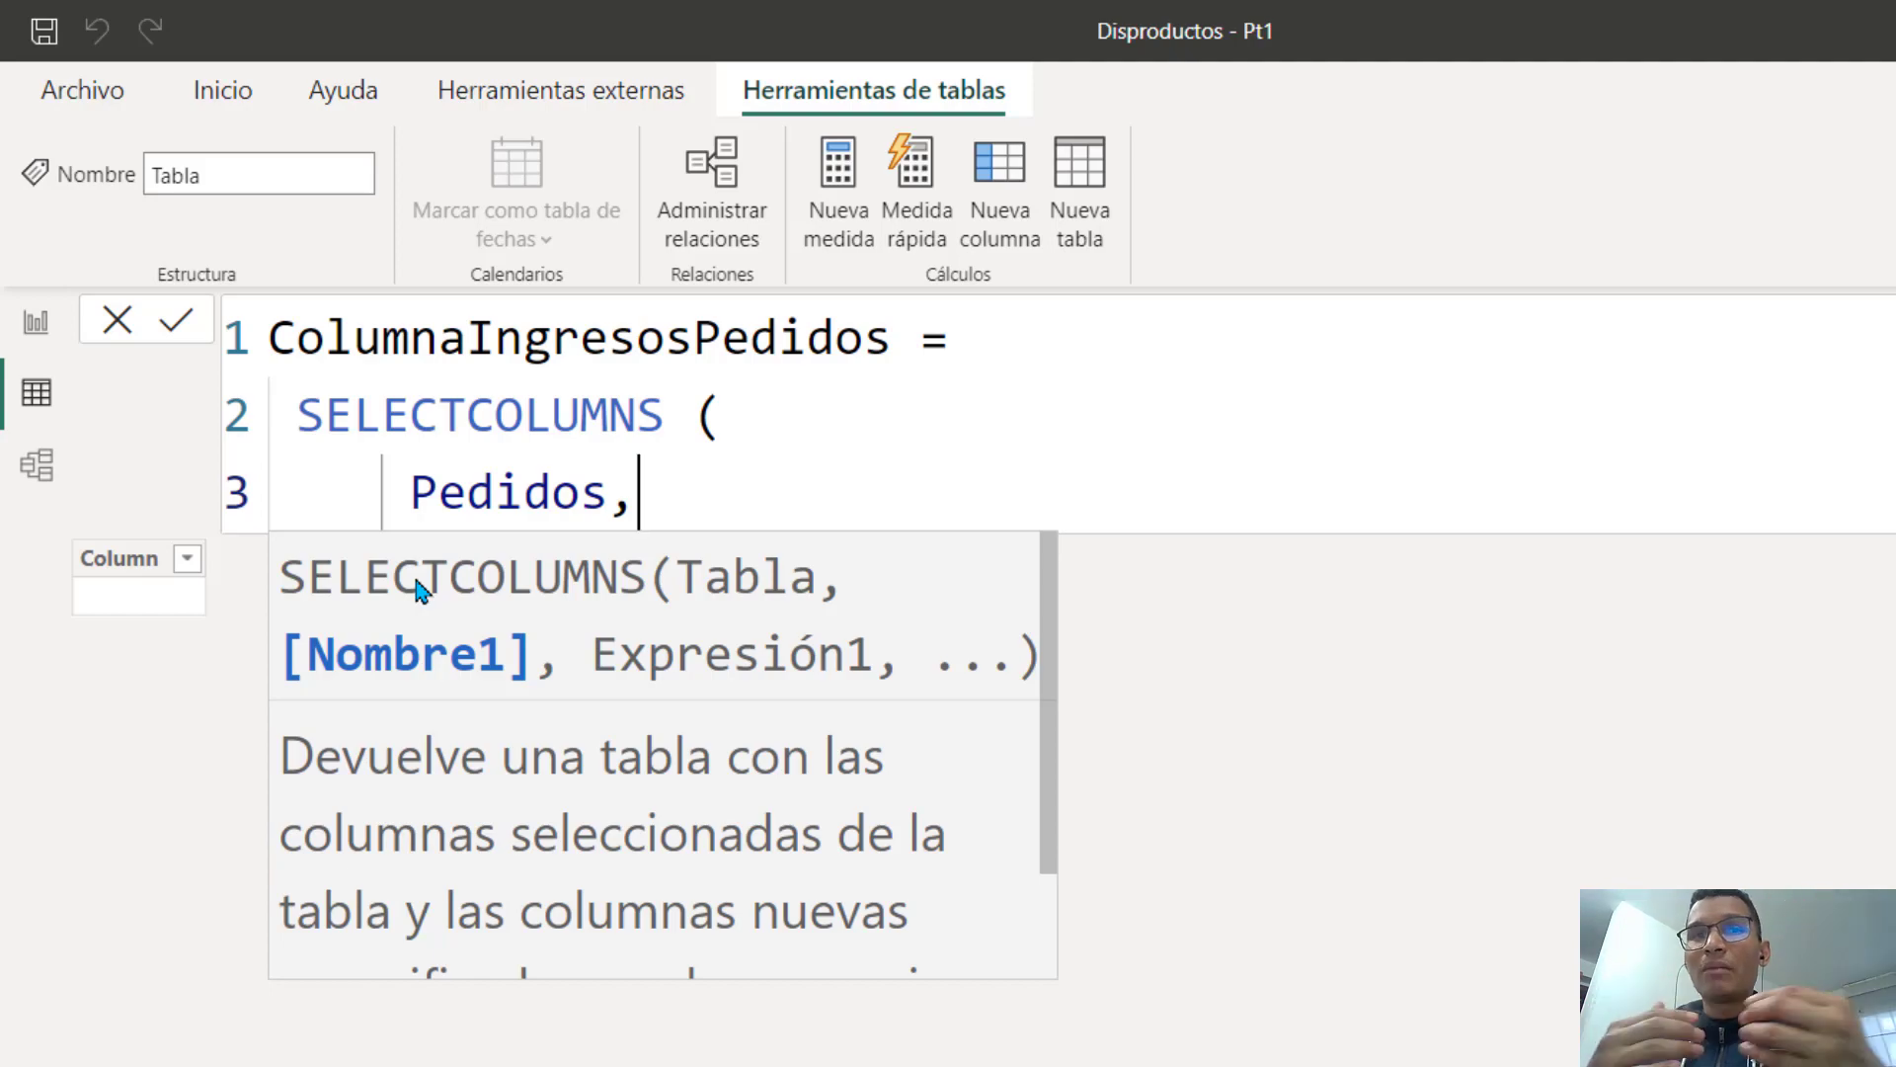
pyautogui.press('Return')
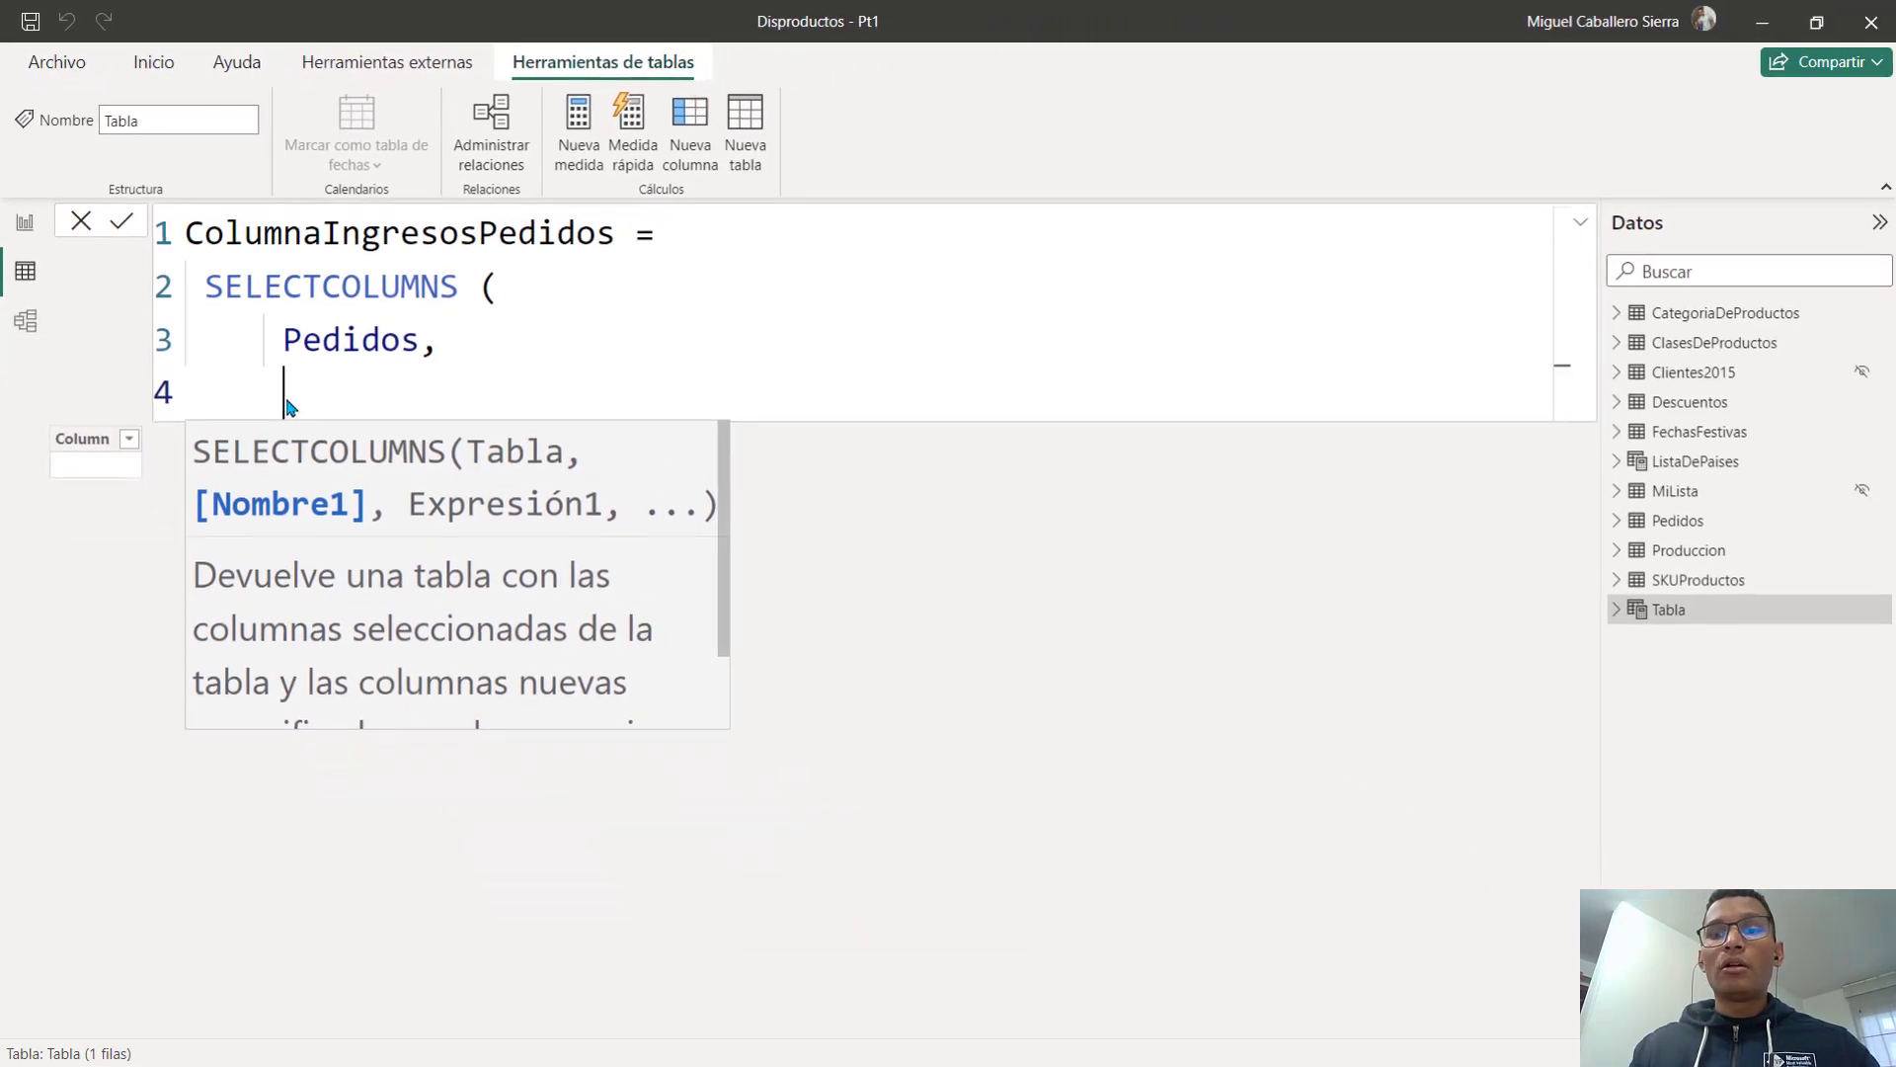
pyautogui.write('"')
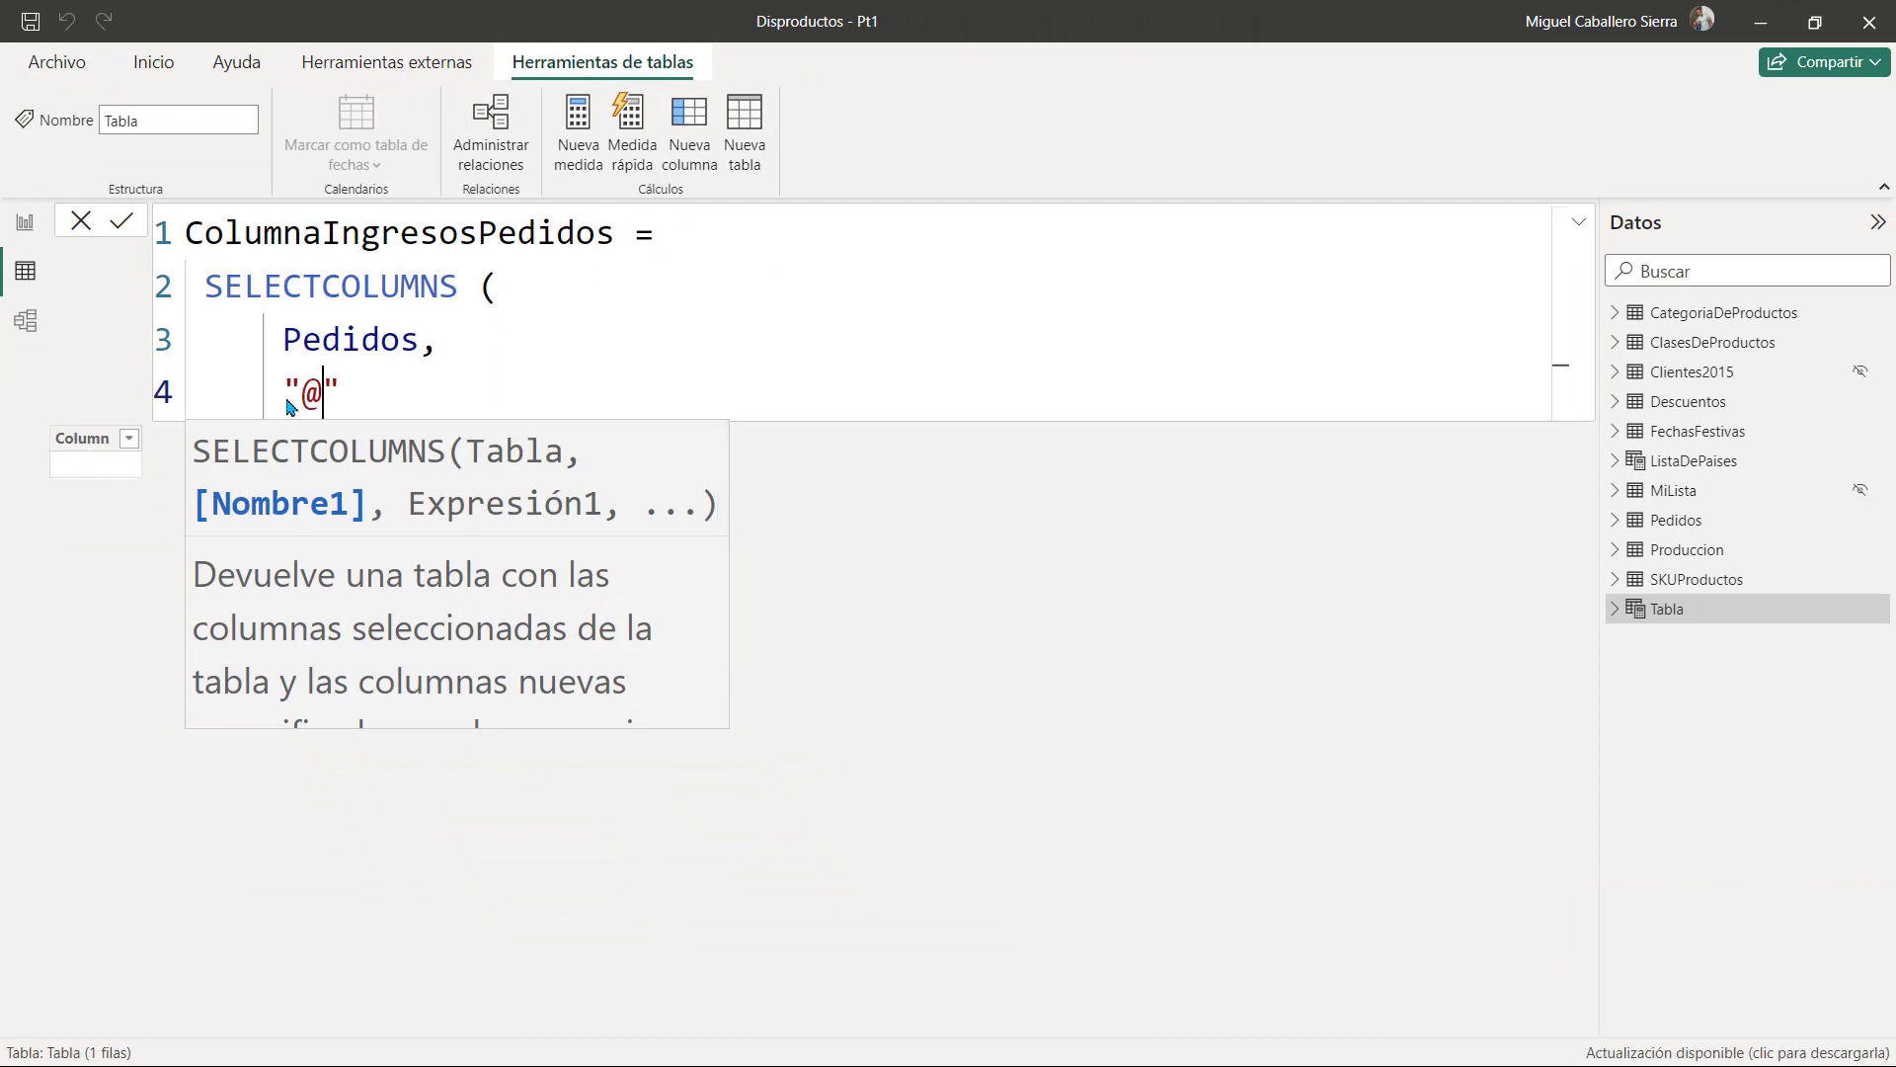
pyautogui.write('@Ingresos')
pyautogui.press('Left')
pyautogui.press('Left')
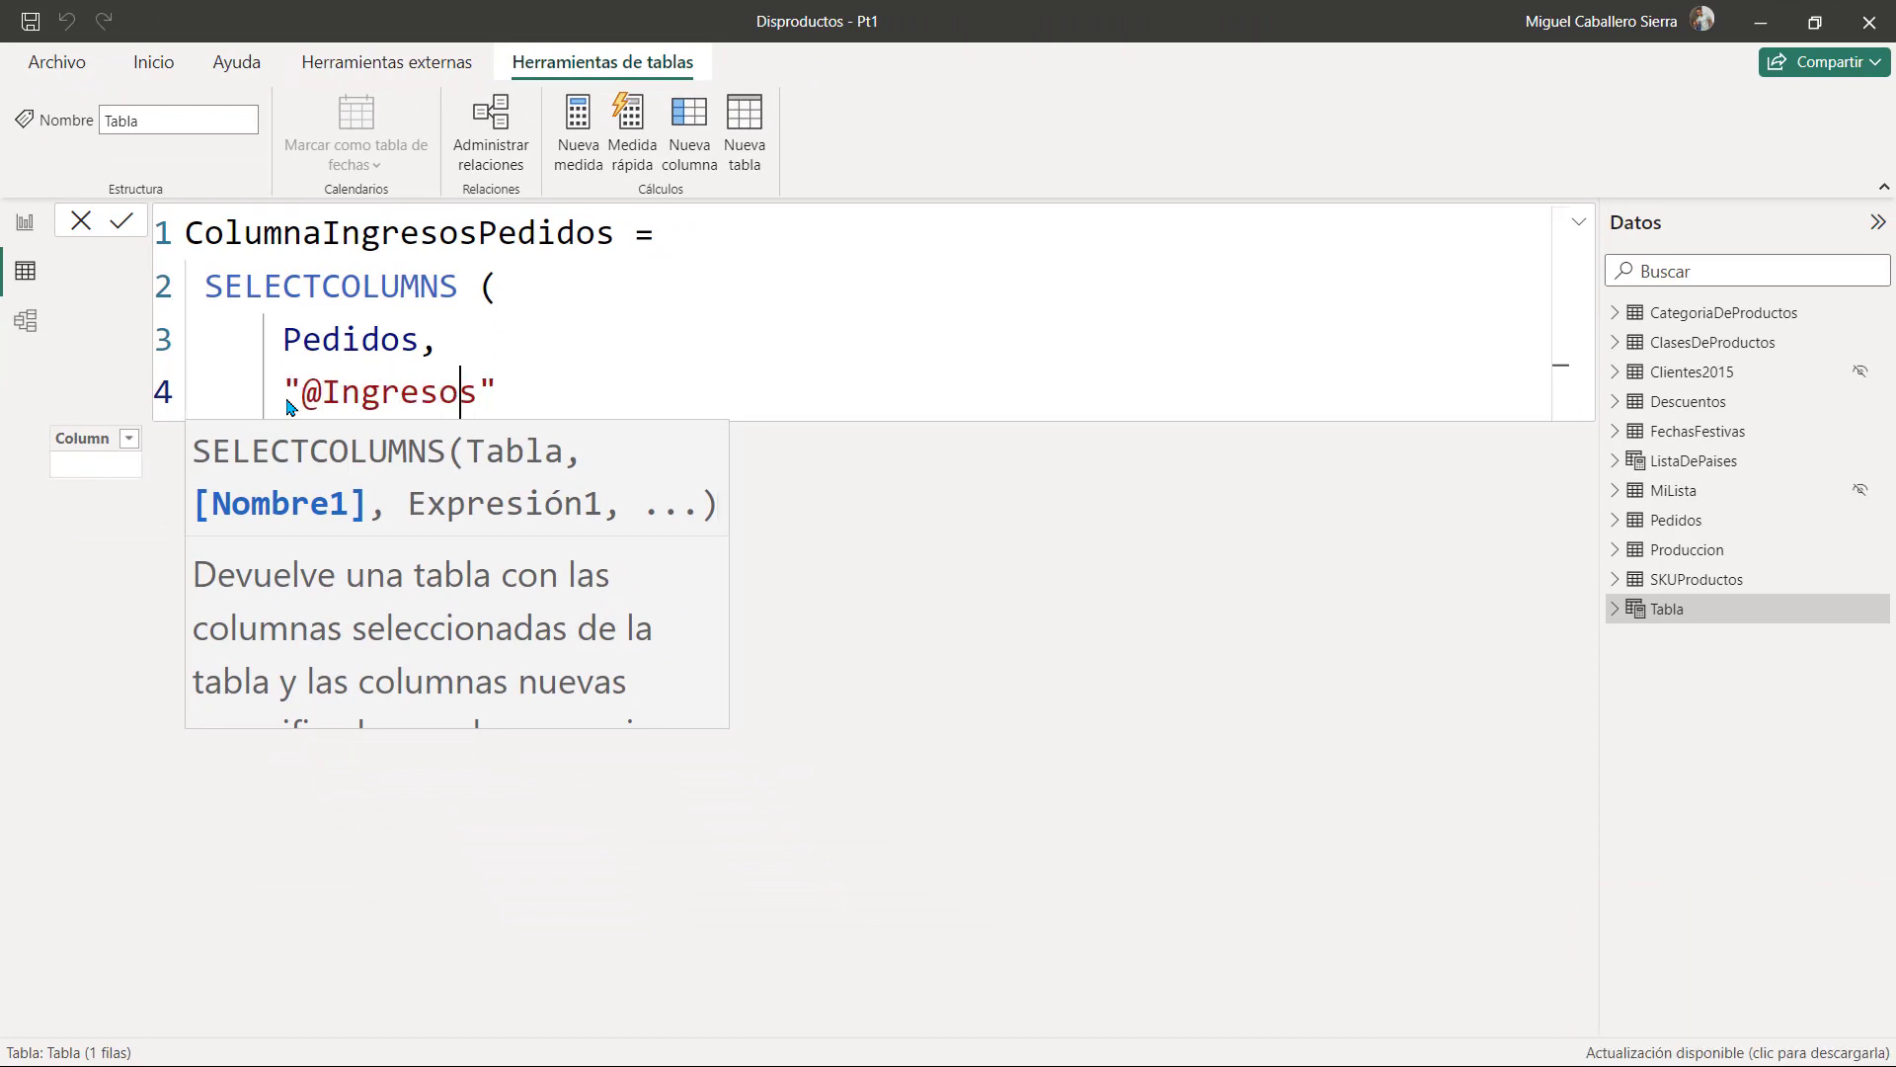
pyautogui.press('Left')
pyautogui.press('Left')
pyautogui.press('Left')
pyautogui.press('Left')
pyautogui.press('Left')
pyautogui.press('Left')
pyautogui.press('Left')
pyautogui.click(561, 392)
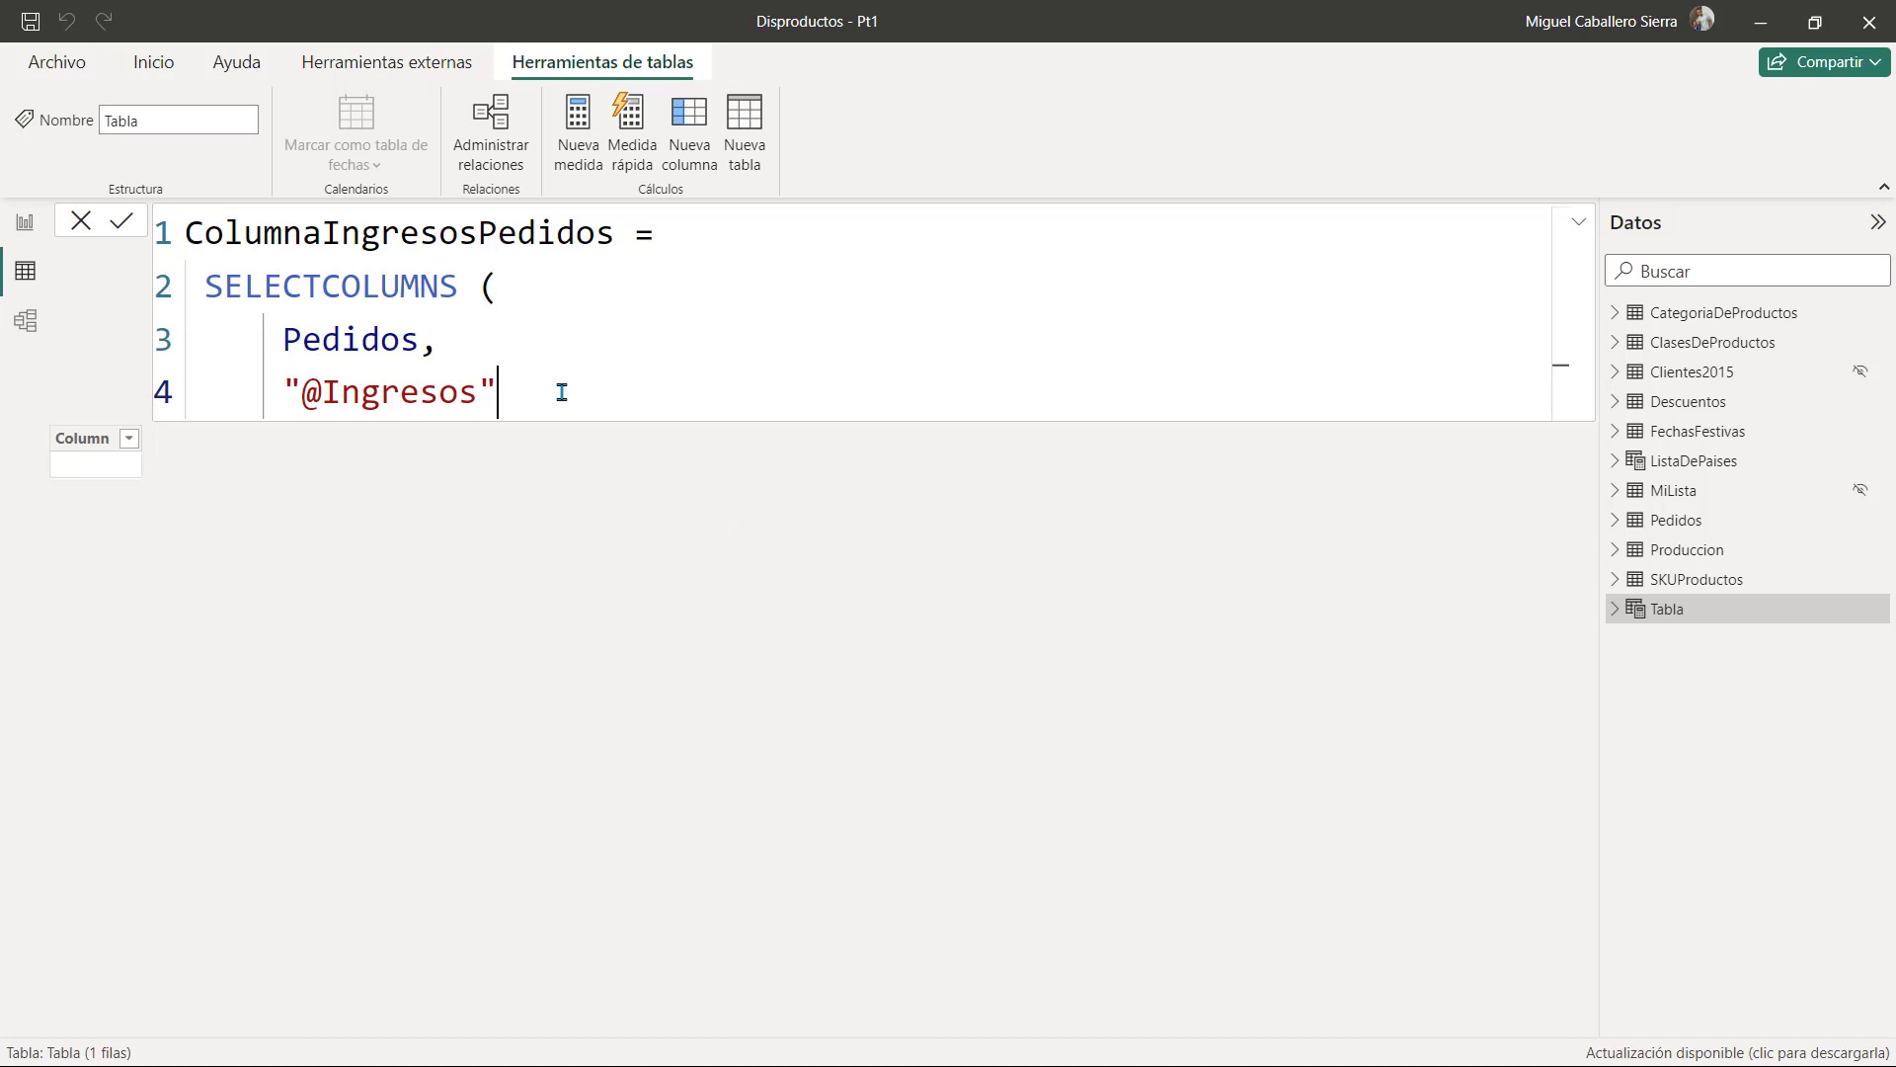
pyautogui.write(',')
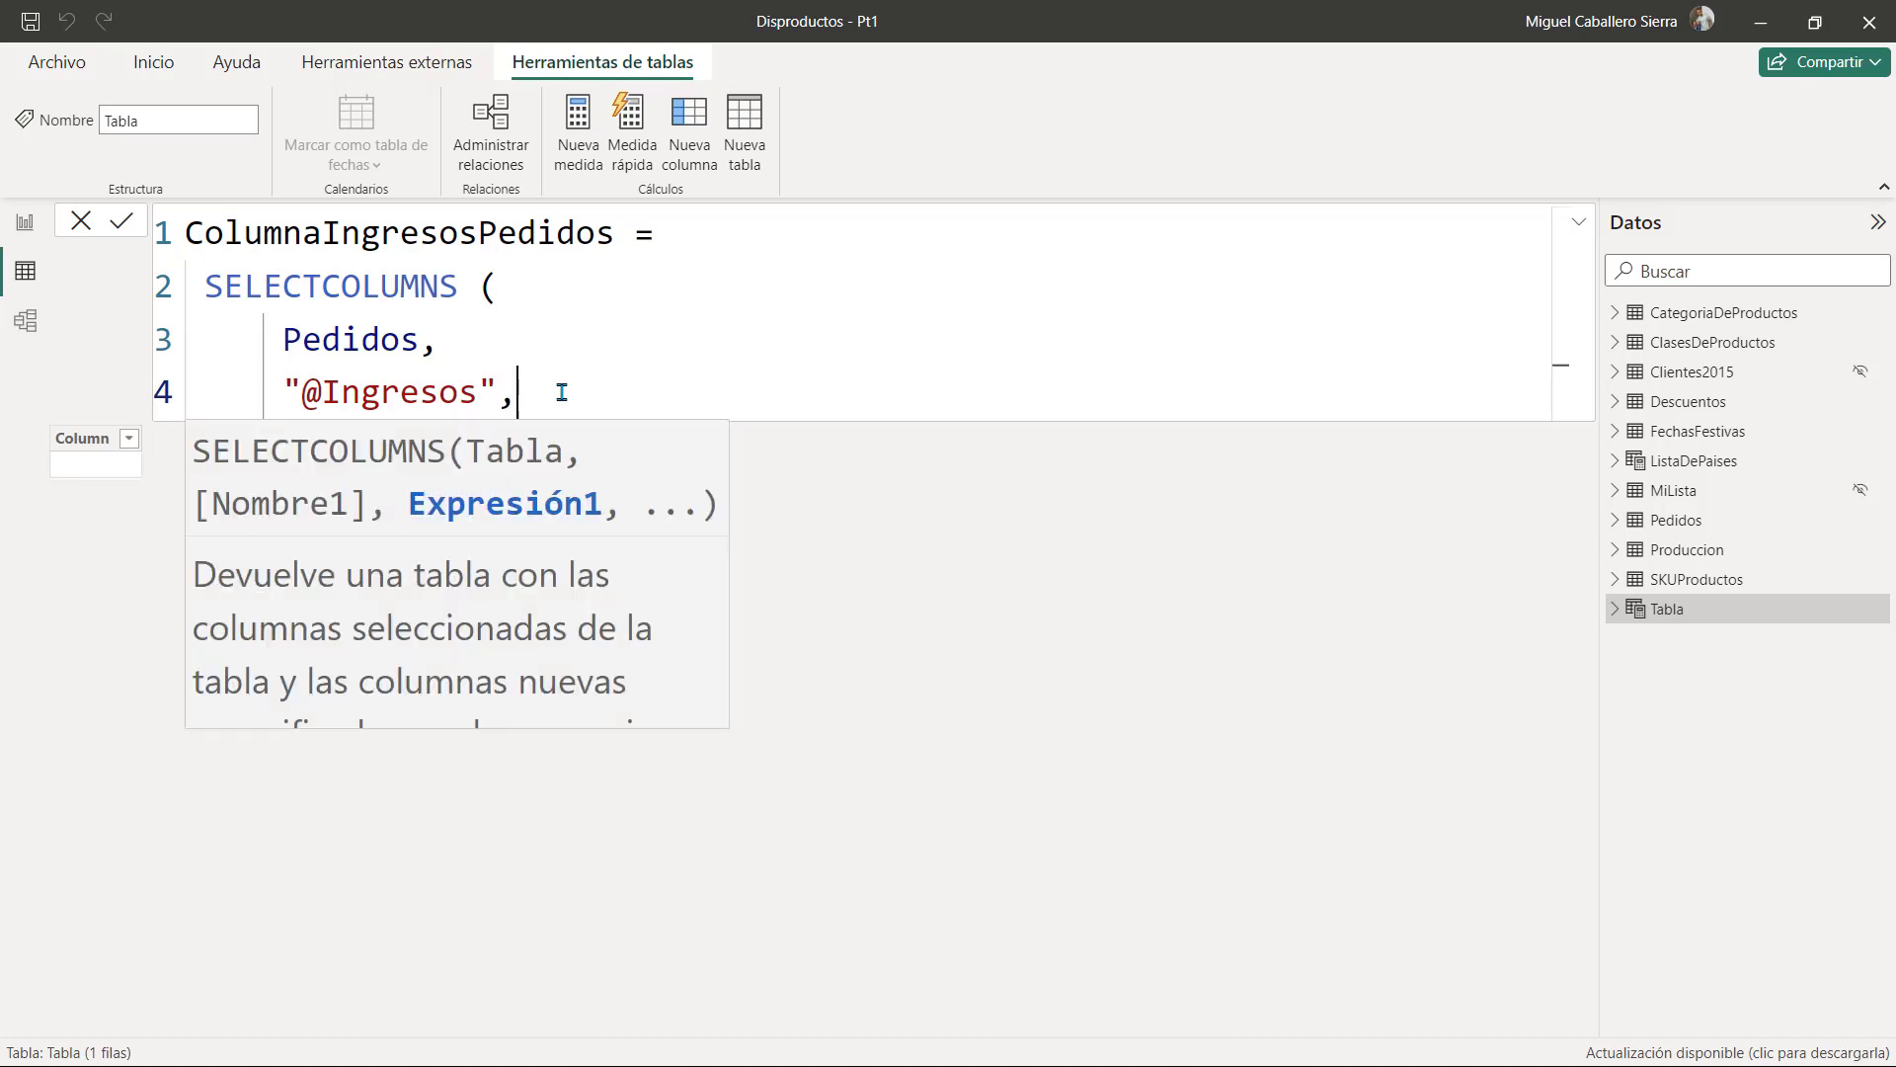
pyautogui.hotkey('shift', 'Return')
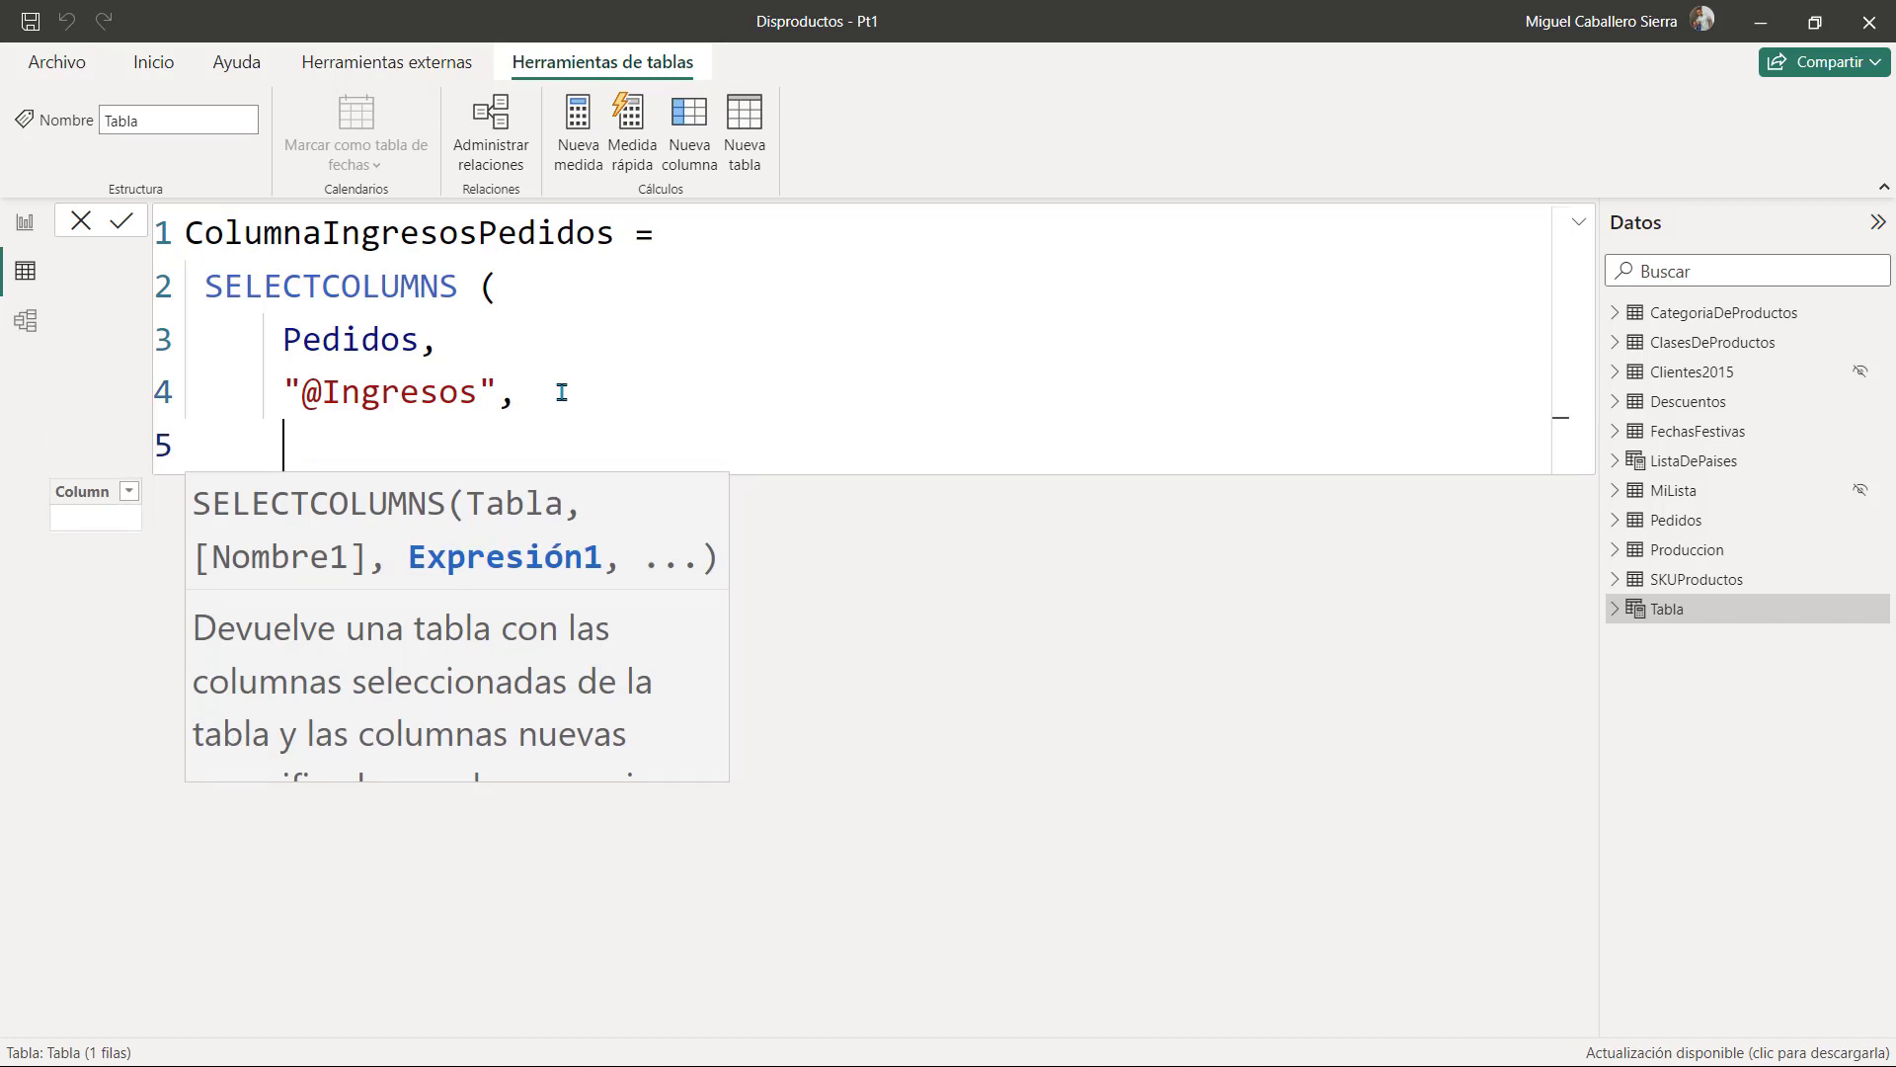
pyautogui.write('ped')
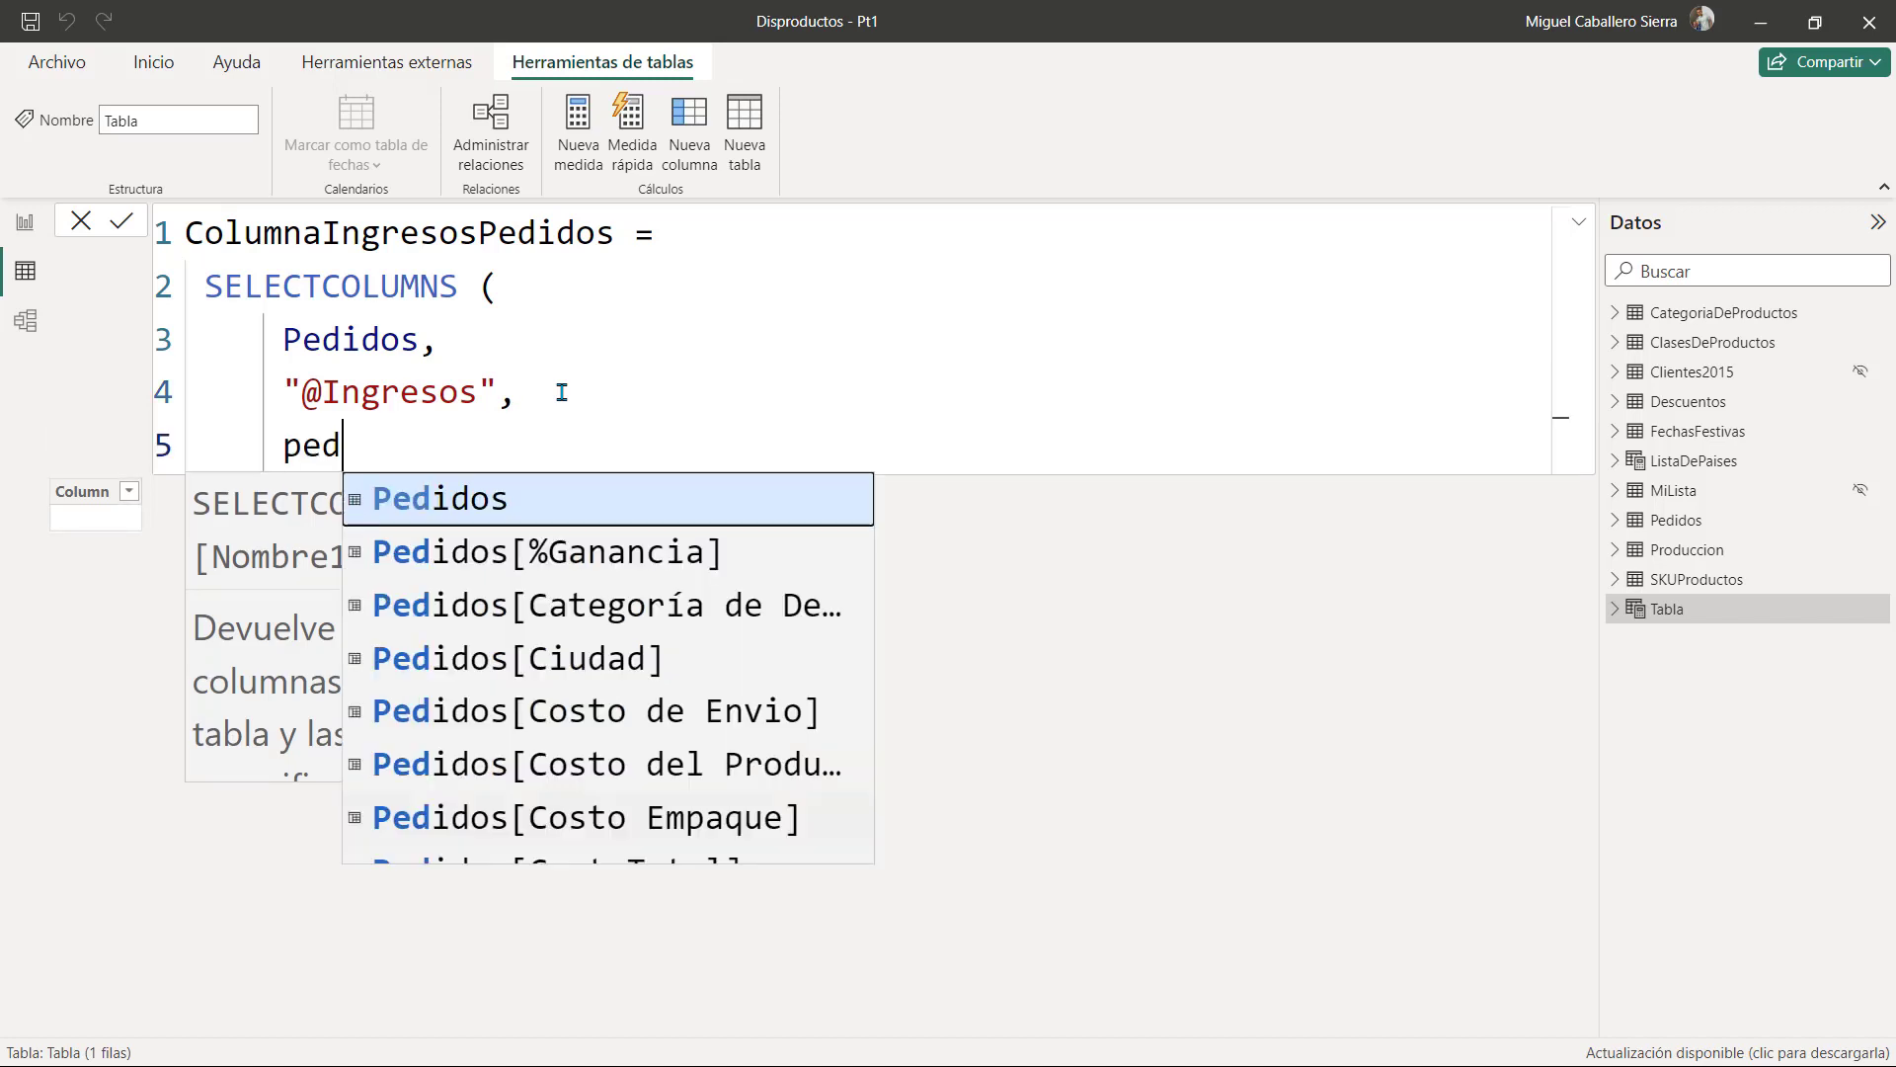
pyautogui.write('i')
pyautogui.press('Tab')
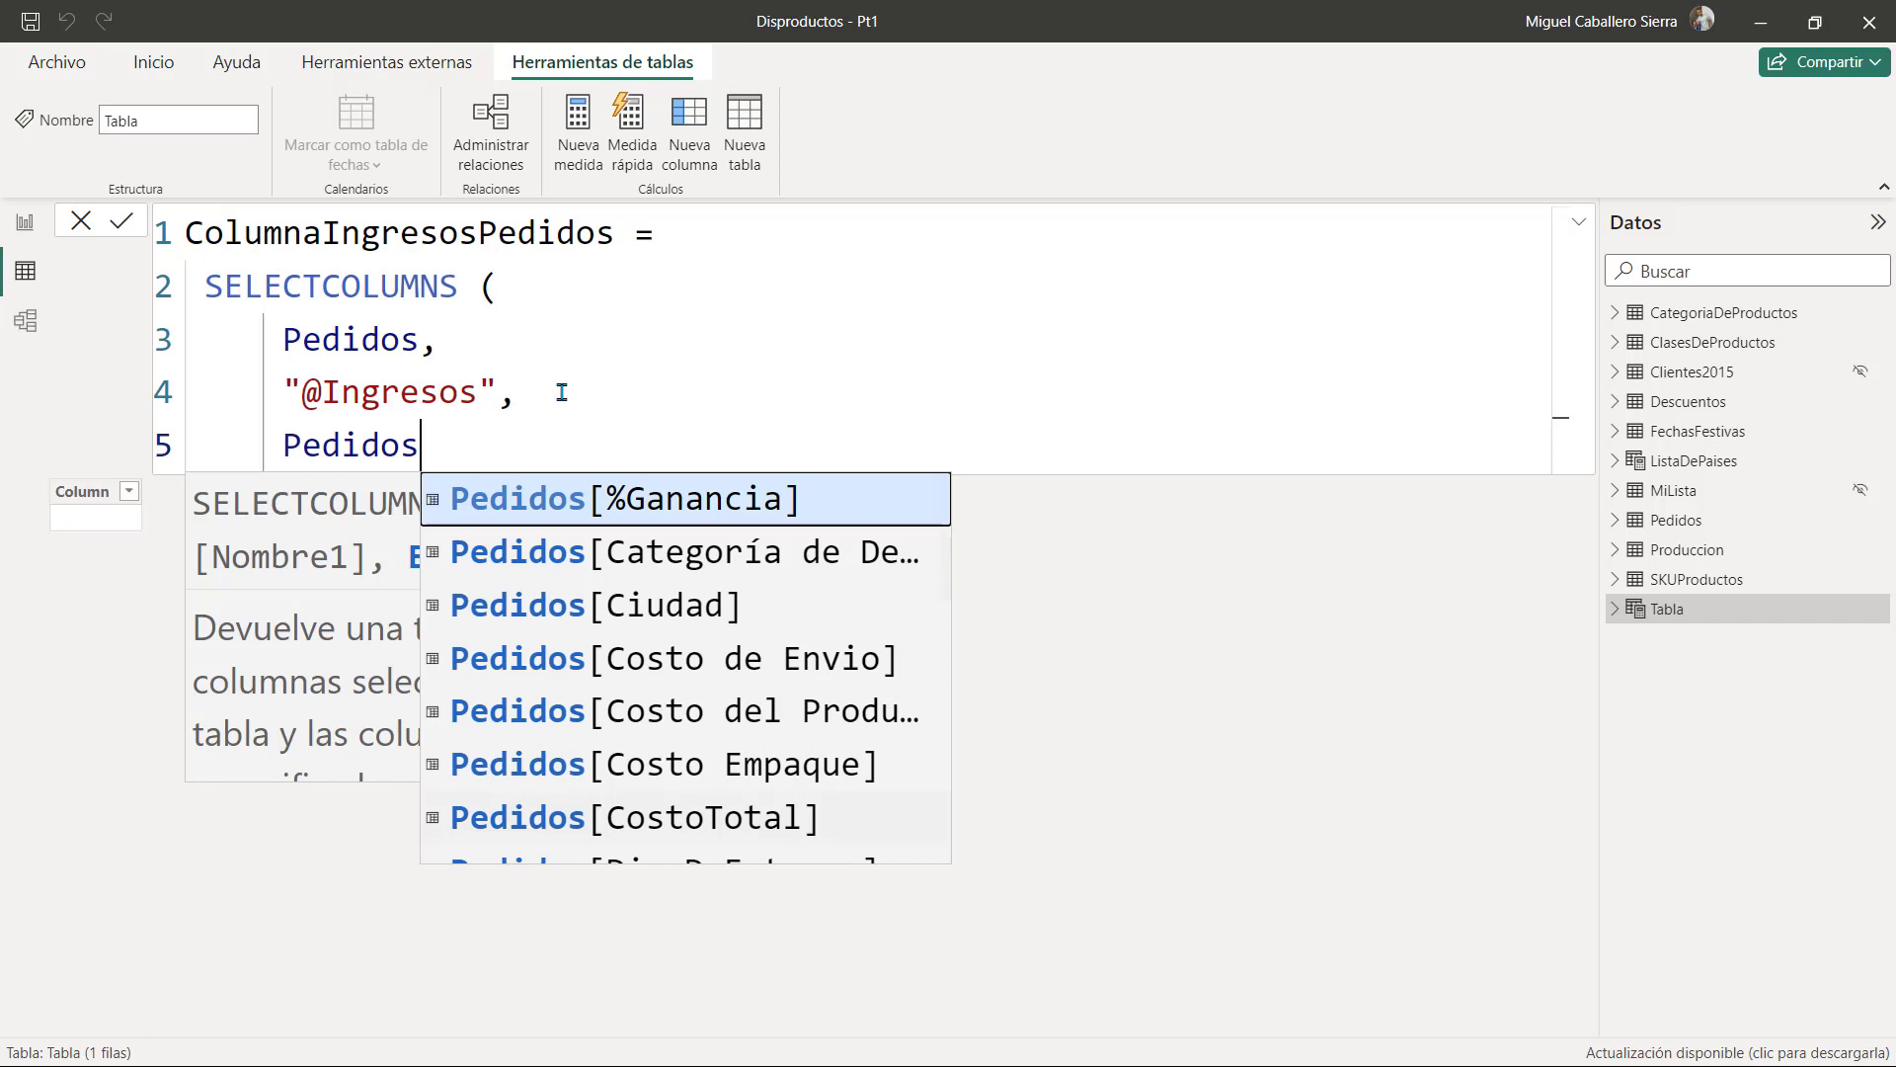
pyautogui.write('[p')
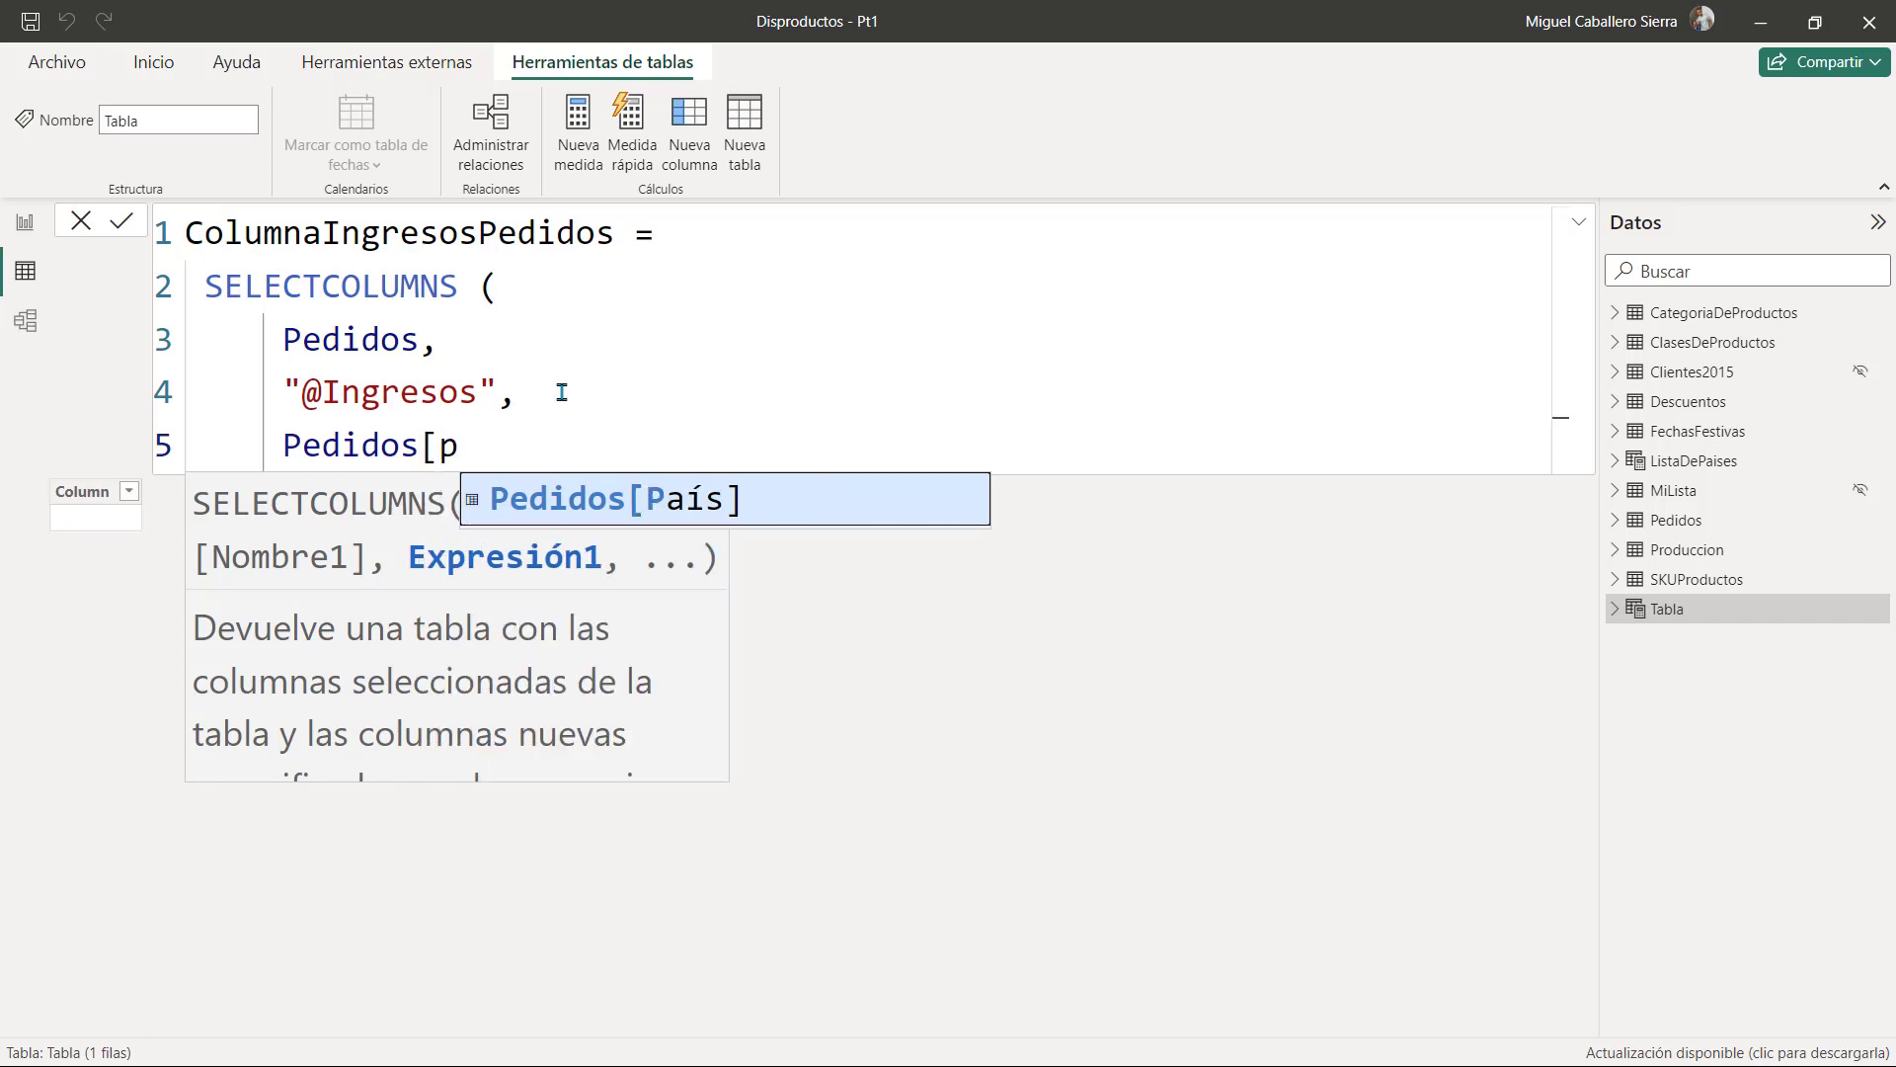
pyautogui.write('in')
pyautogui.press('BackSpace')
pyautogui.press('BackSpace')
pyautogui.press('BackSpace')
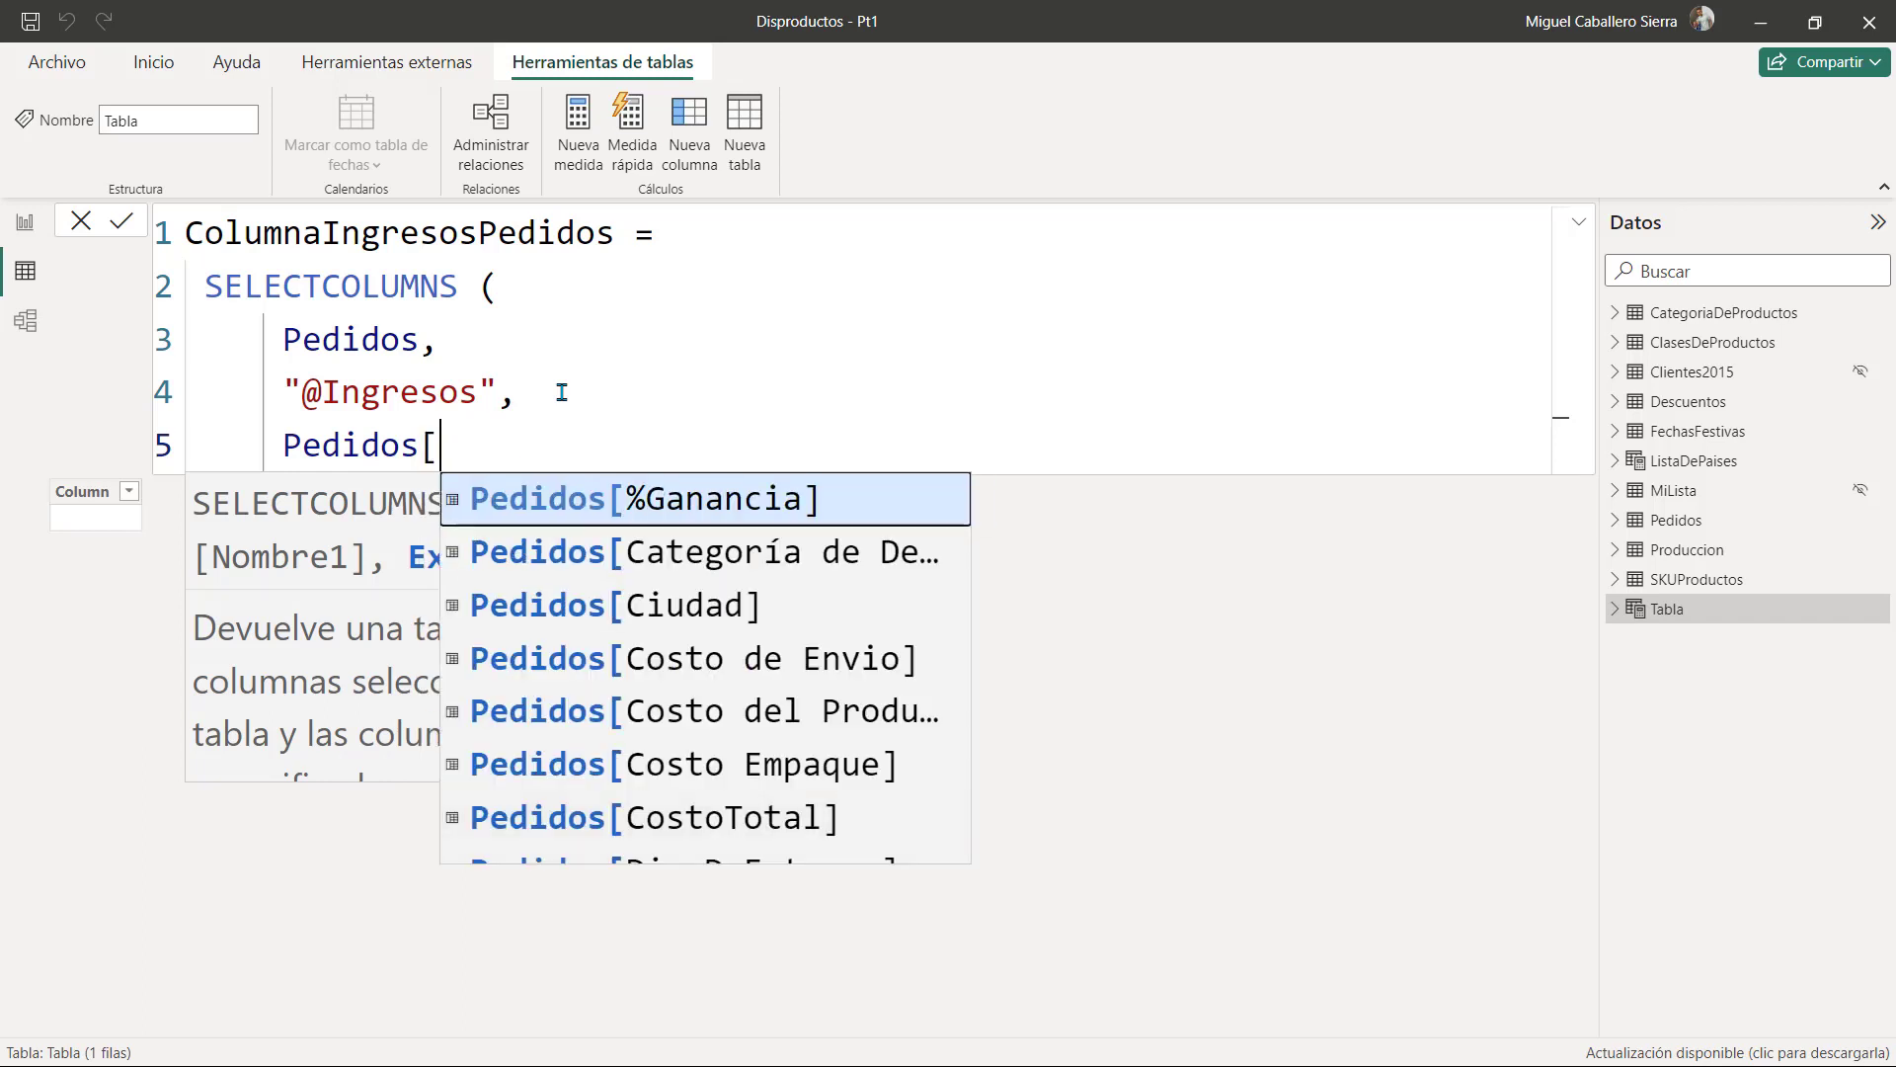
pyautogui.write('i')
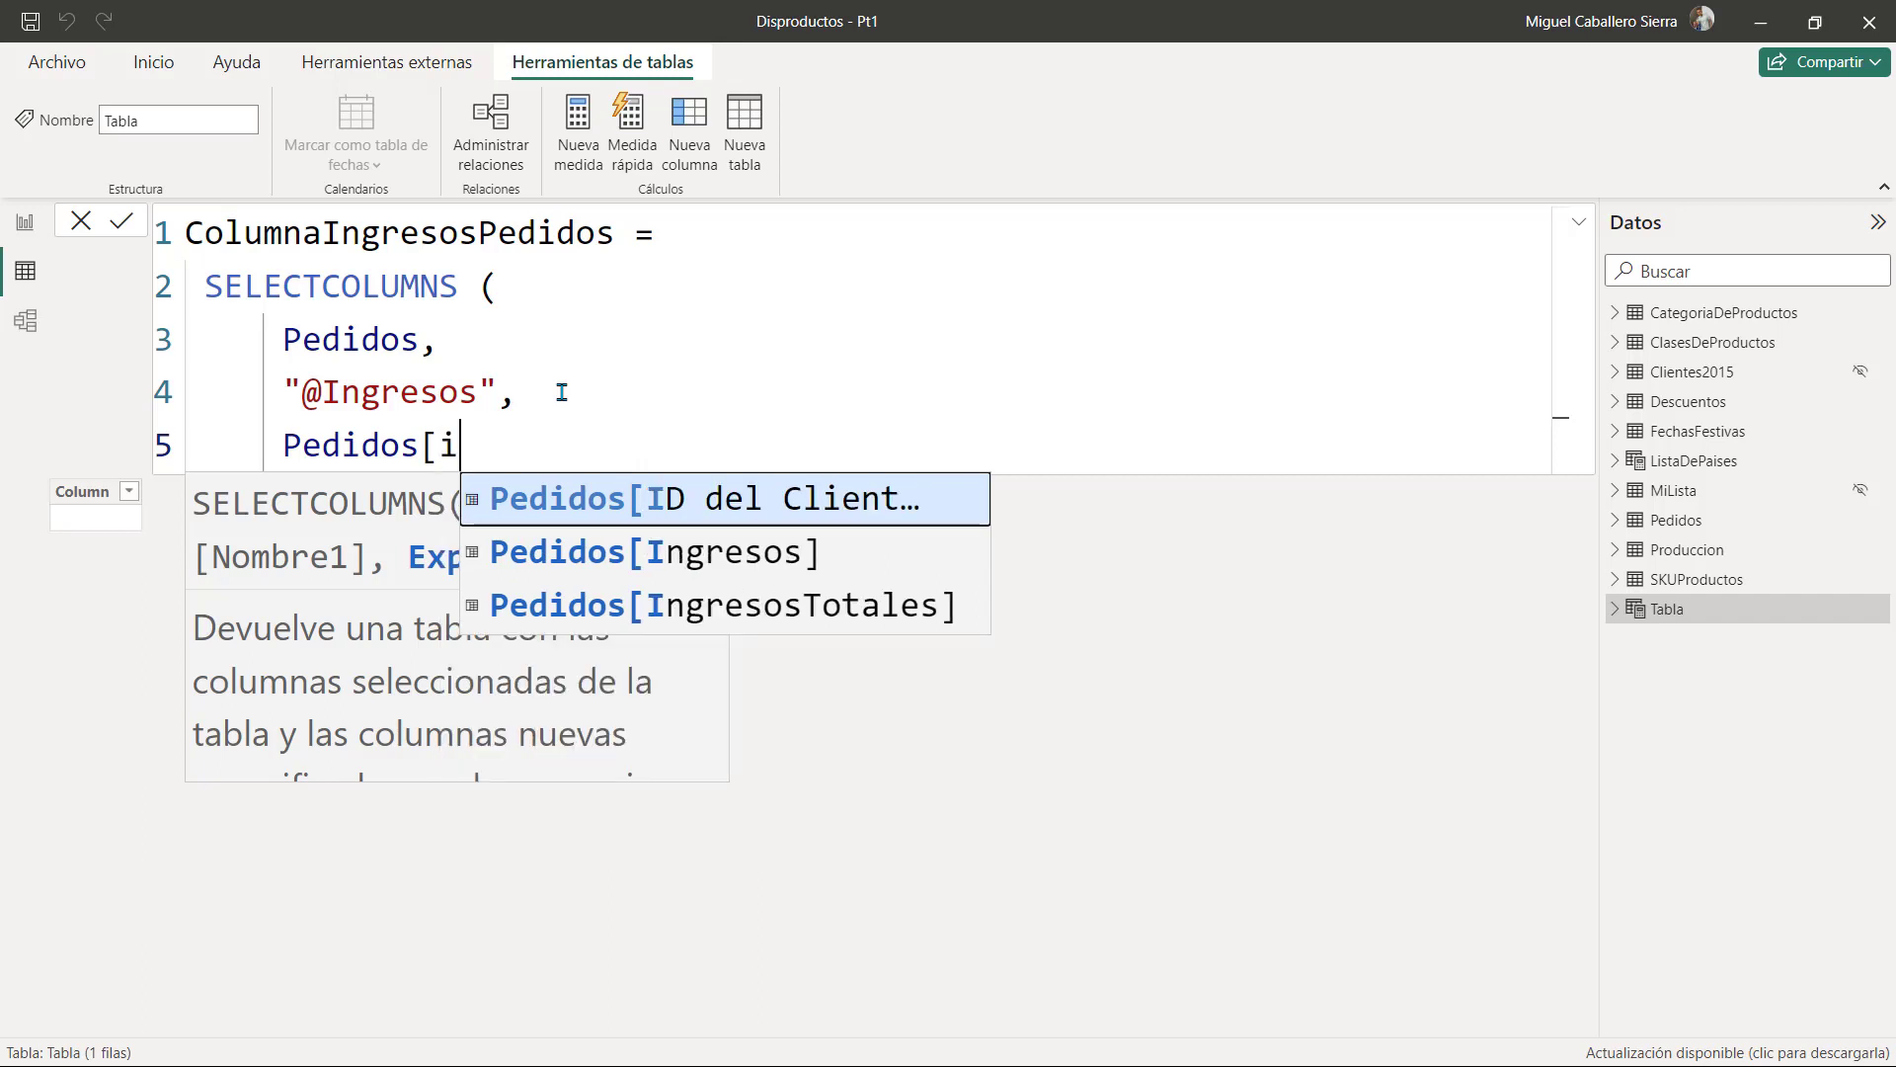
pyautogui.press('Down')
pyautogui.press('Tab')
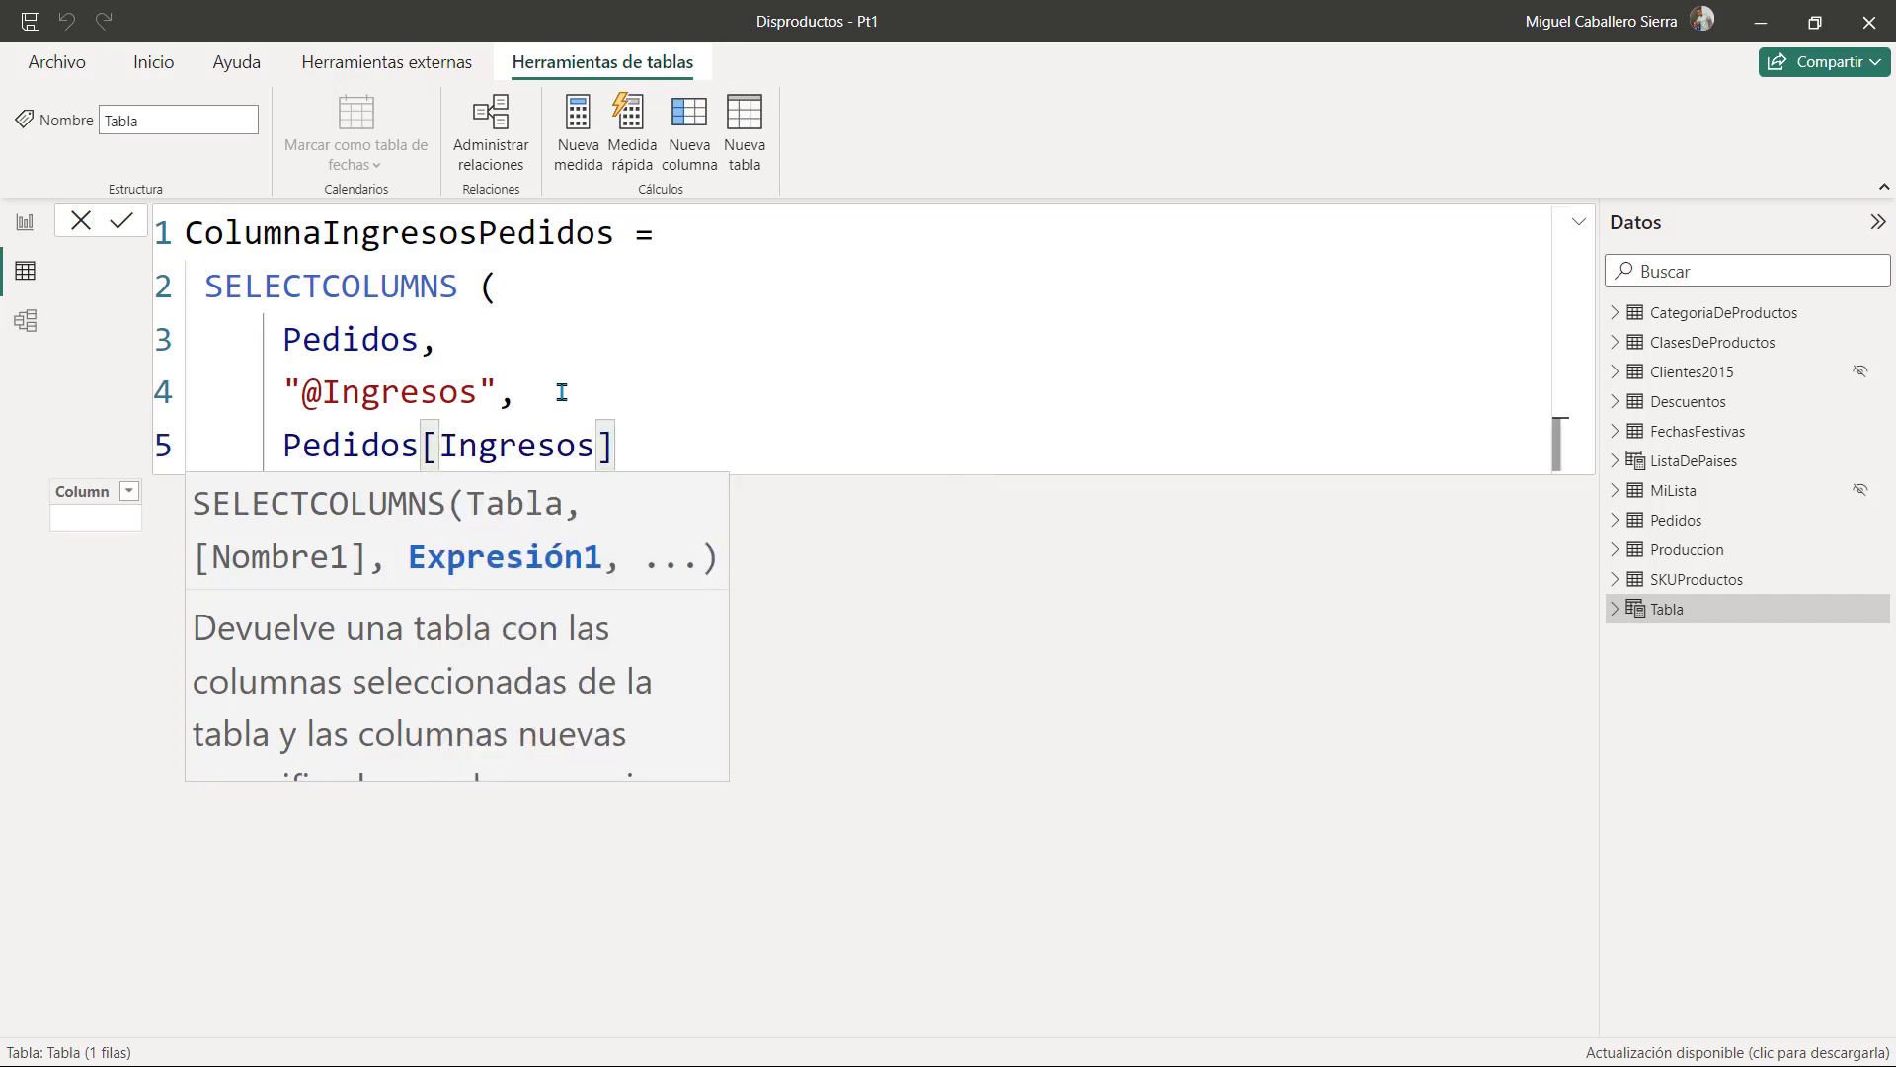
# Close the SELECTCOLUMNS parenthesis on its own line and commit the ColumnaIngresosPedidos table
pyautogui.hotkey('shift', 'Return')
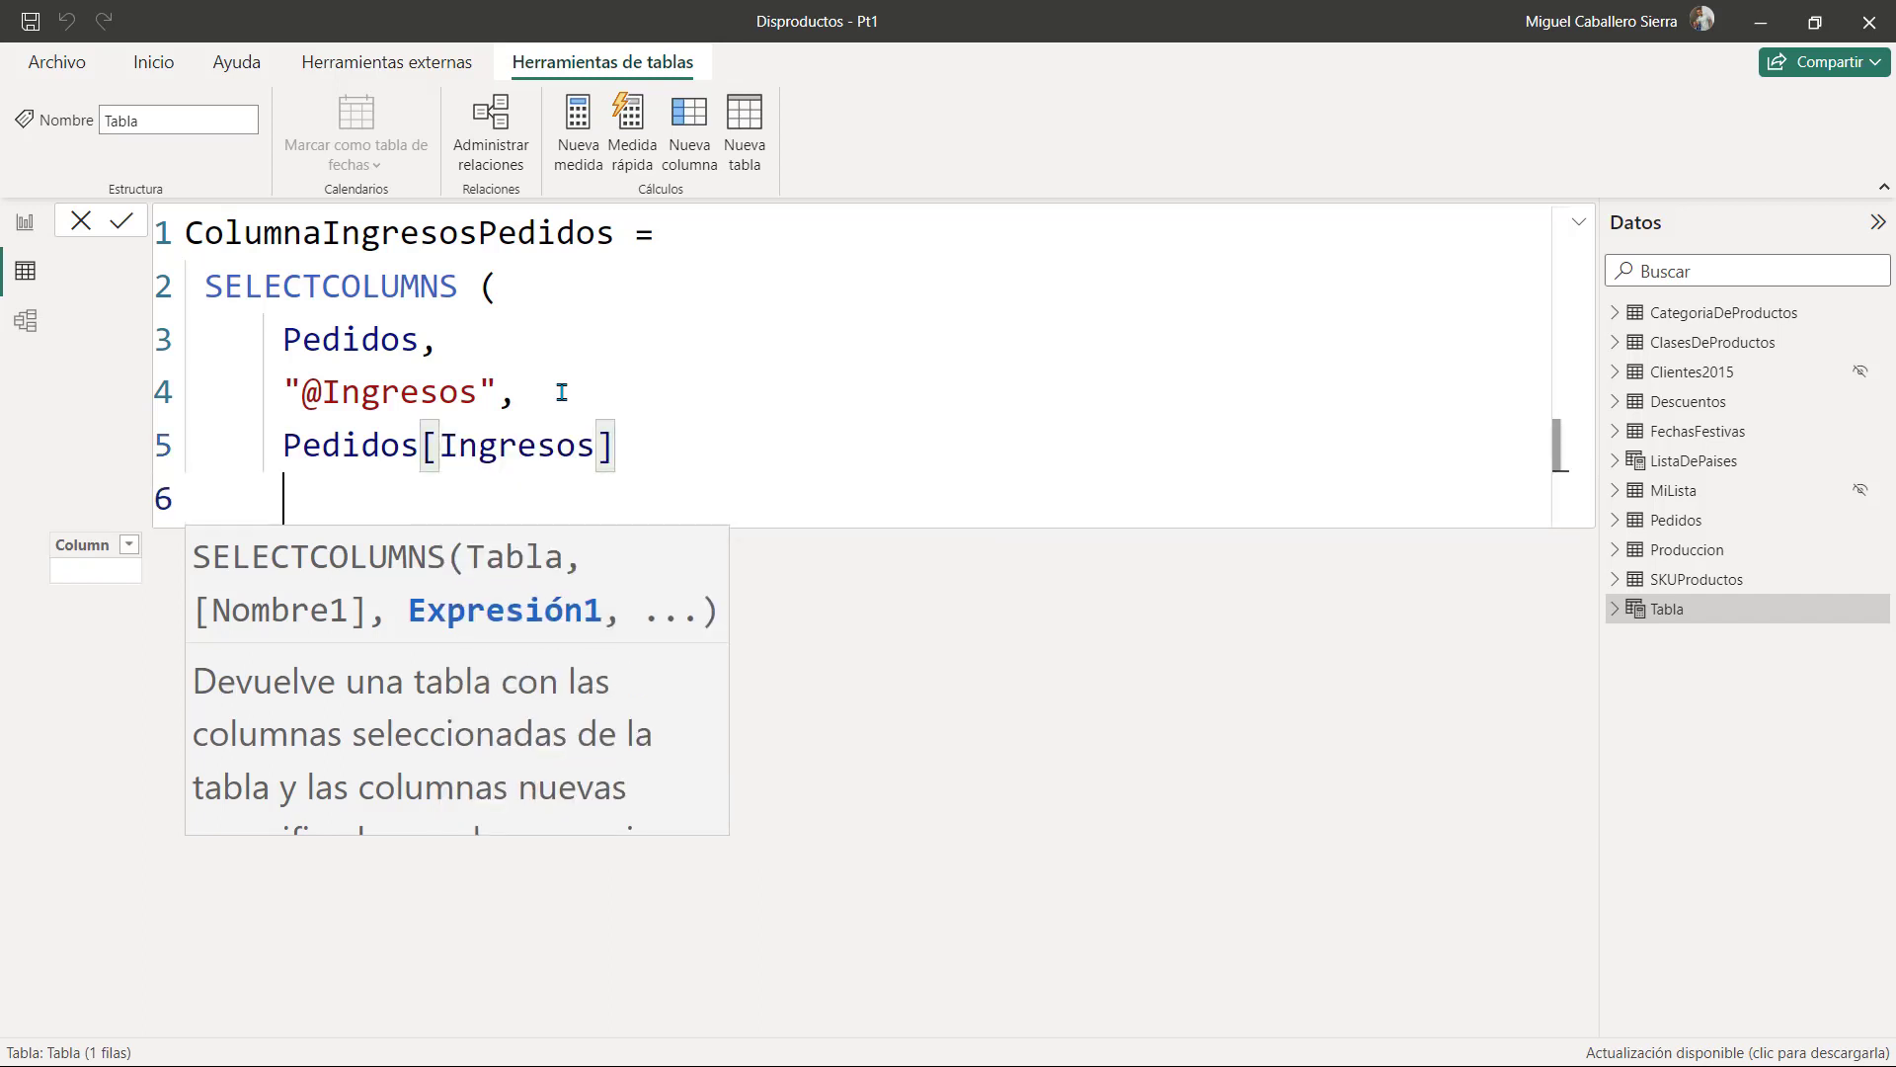
pyautogui.write(')')
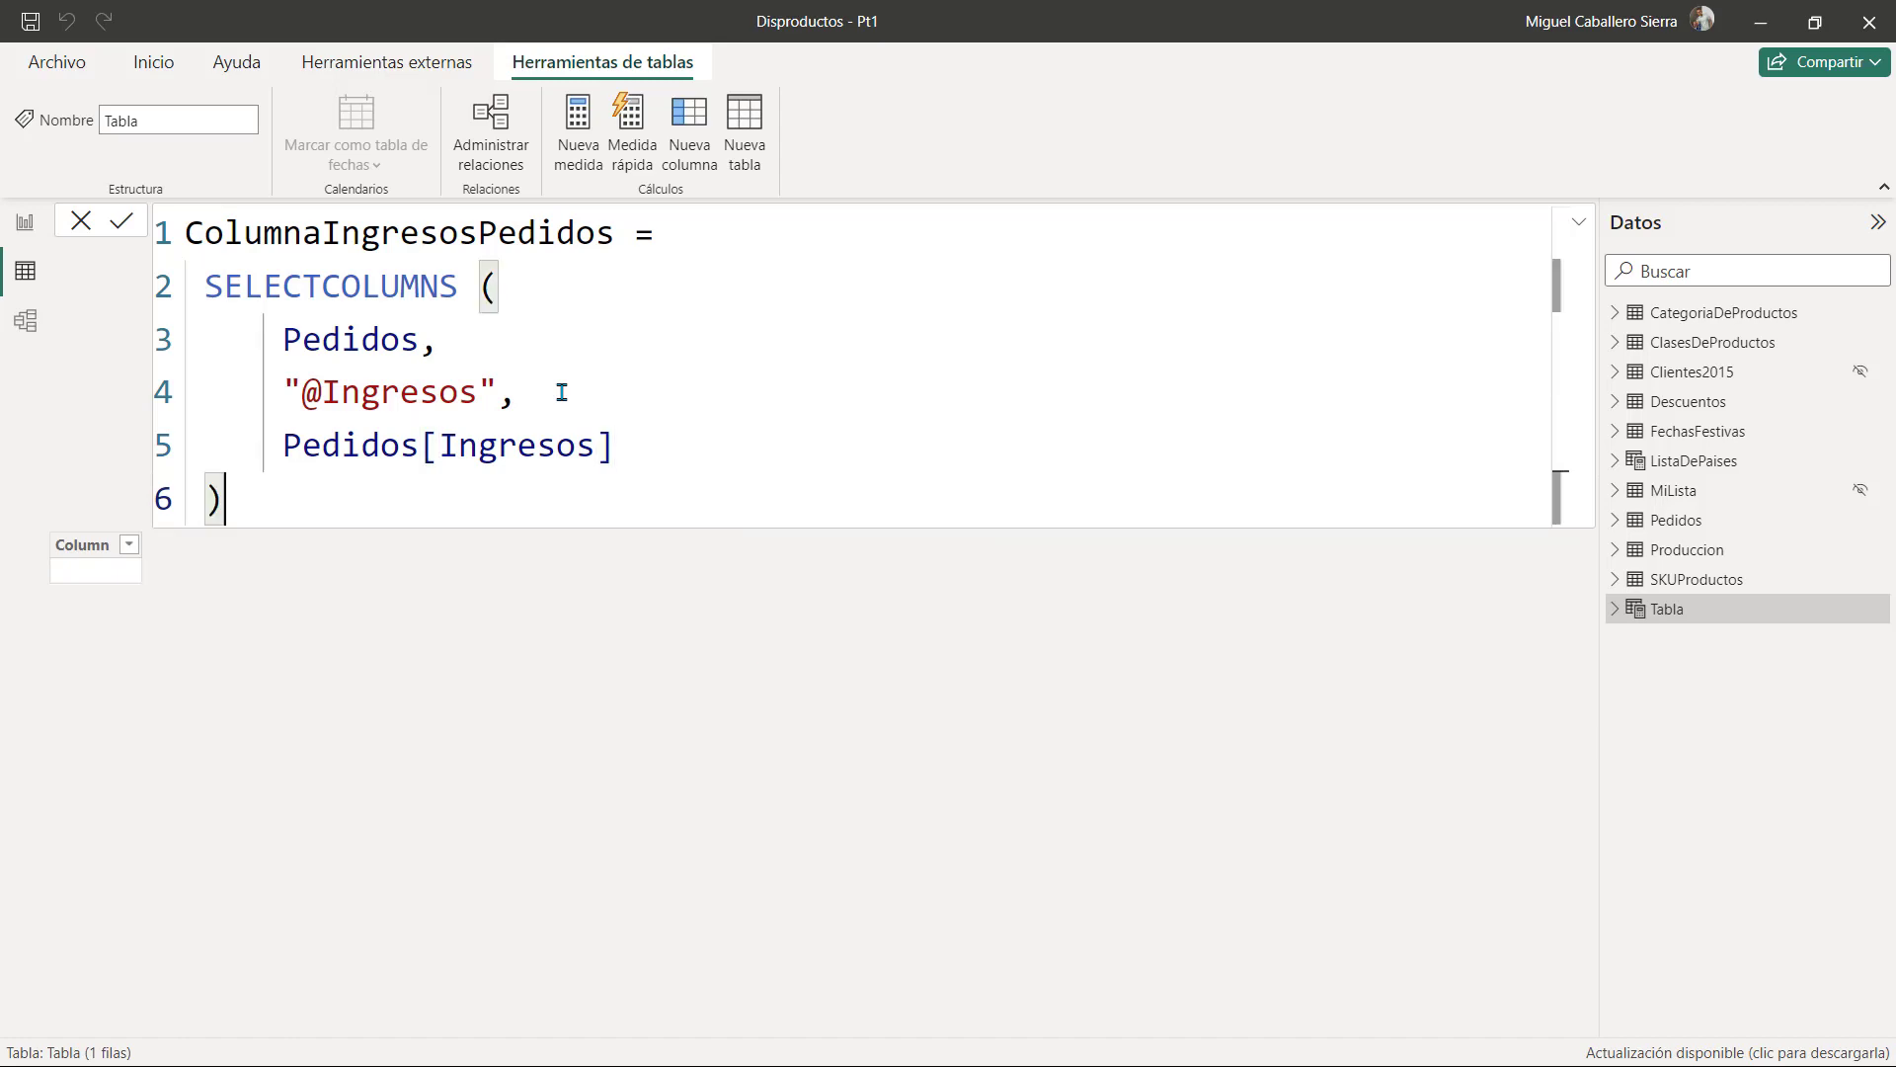
pyautogui.press('Return')
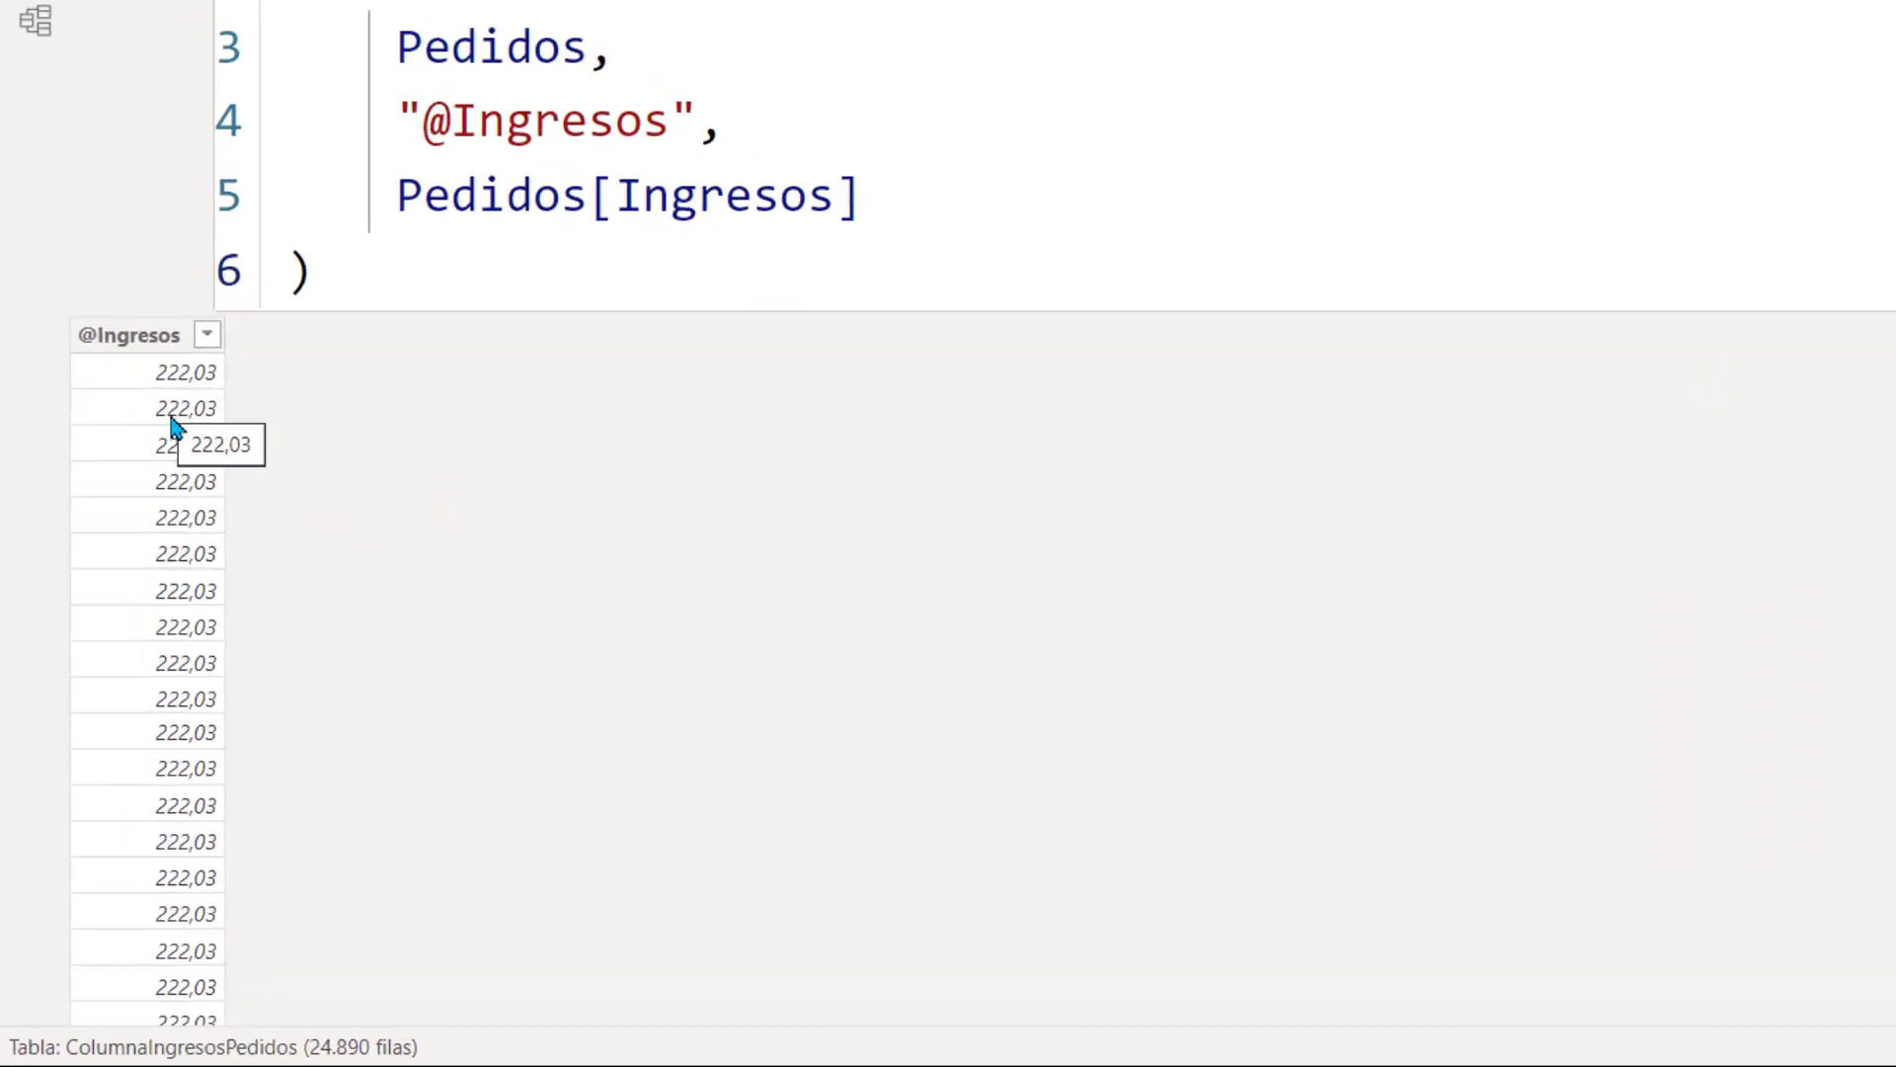
# Review the rows of the ColumnaIngresosPedidos table and display the Pedidos table to compare its Ingresos column
pyautogui.scroll(-5, 165, 706)
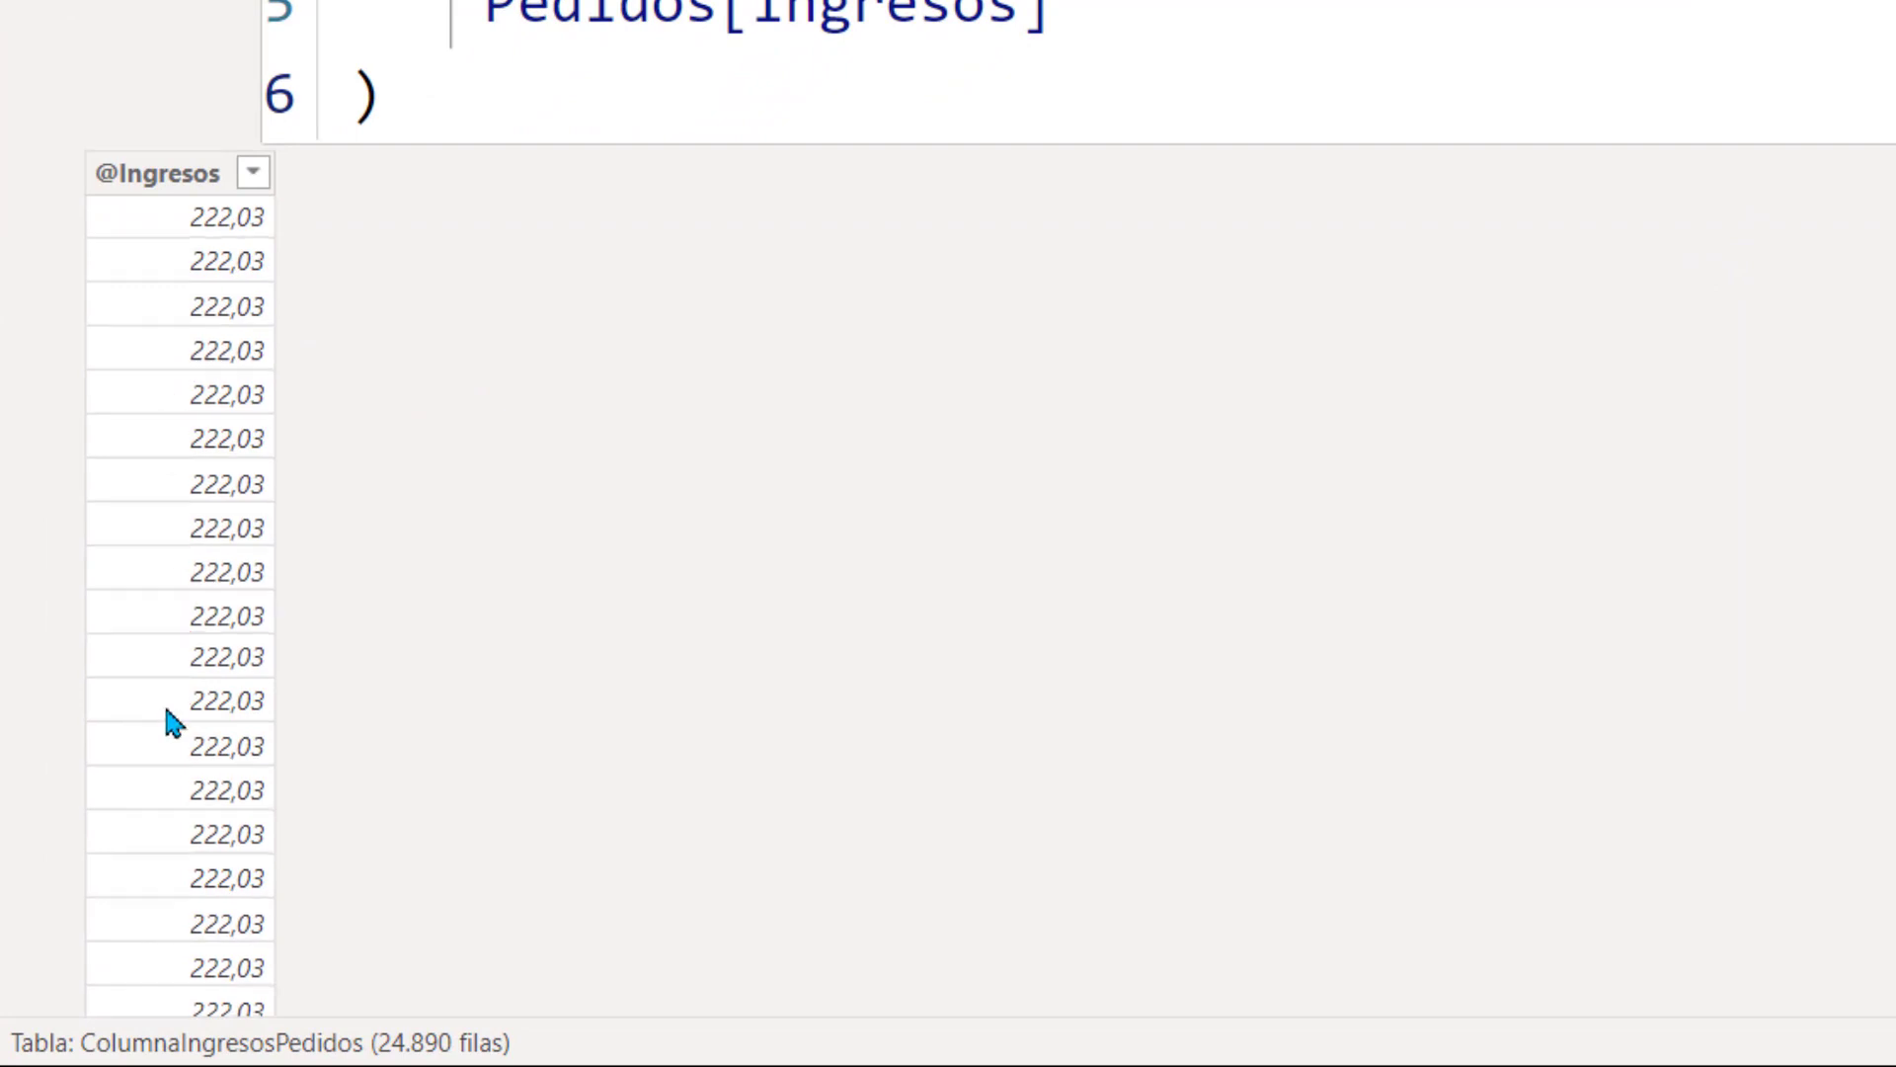
pyautogui.scroll(-3, 180, 632)
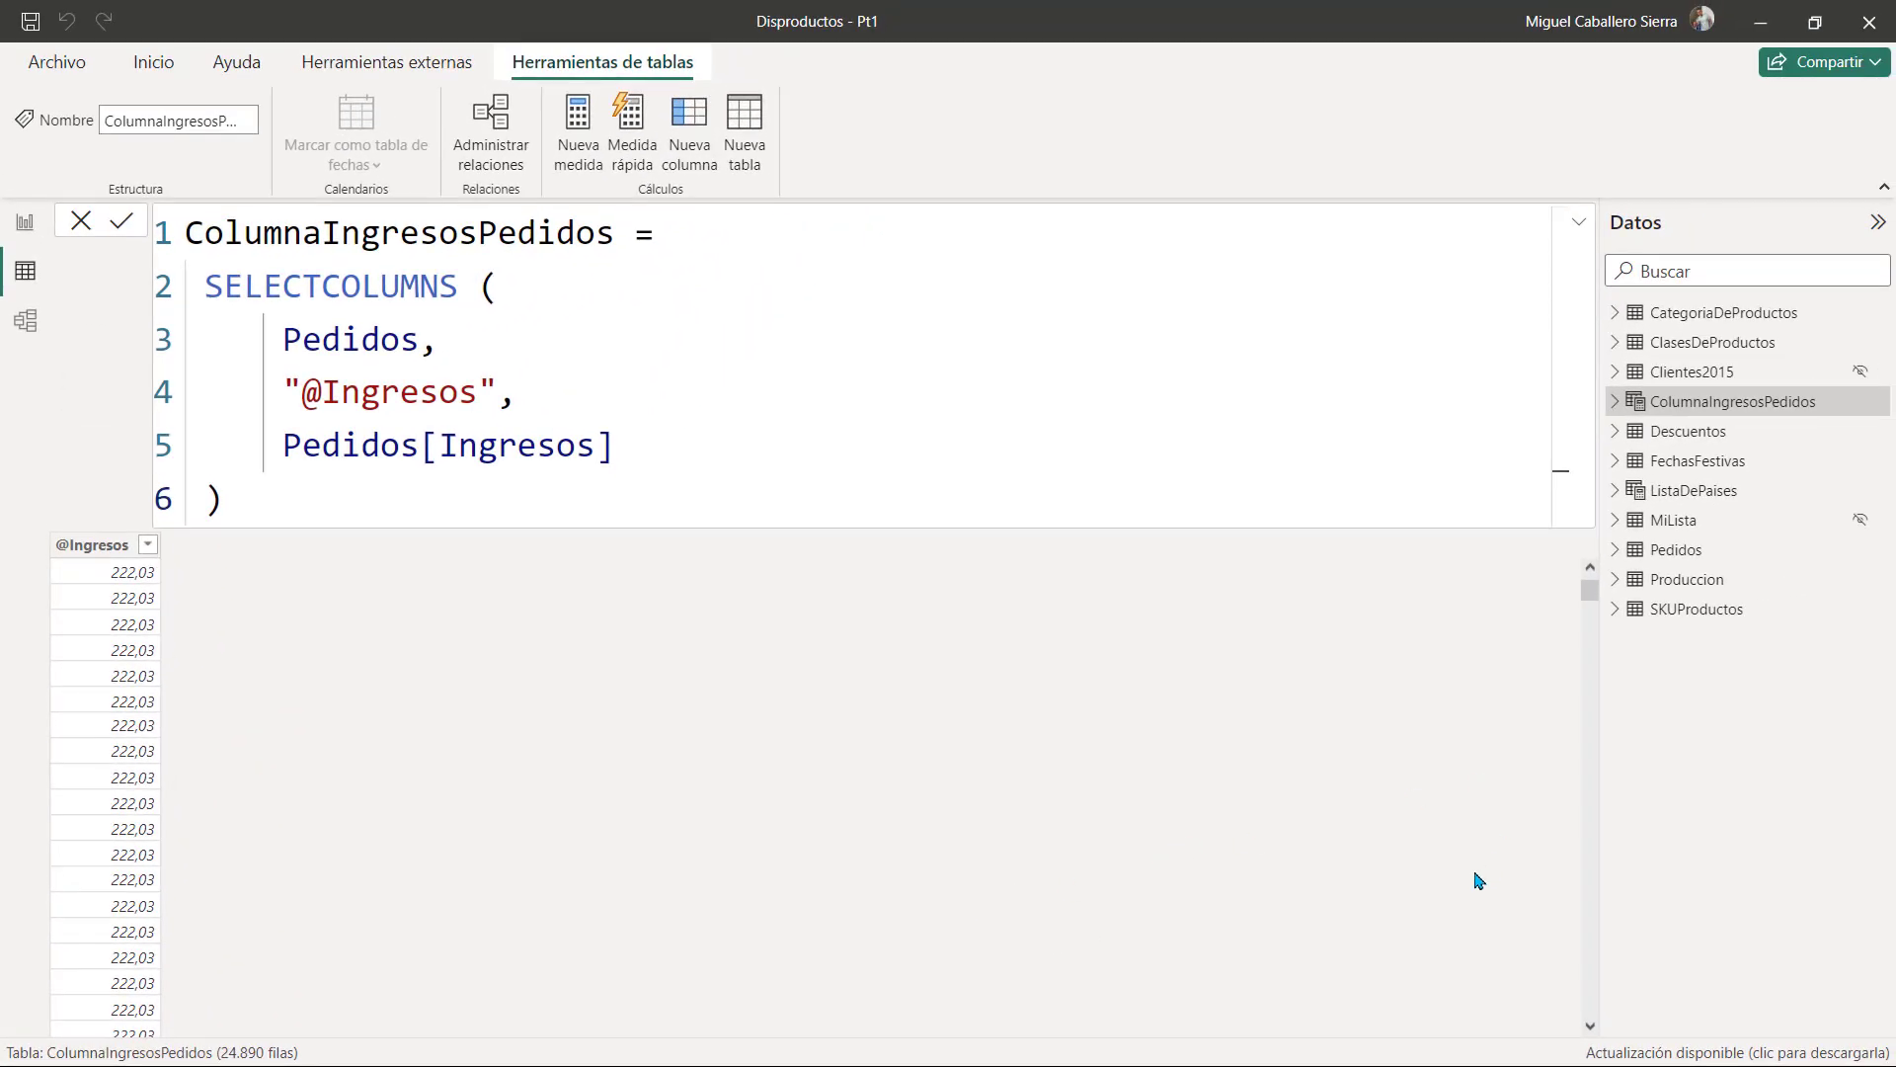
pyautogui.click(1677, 561)
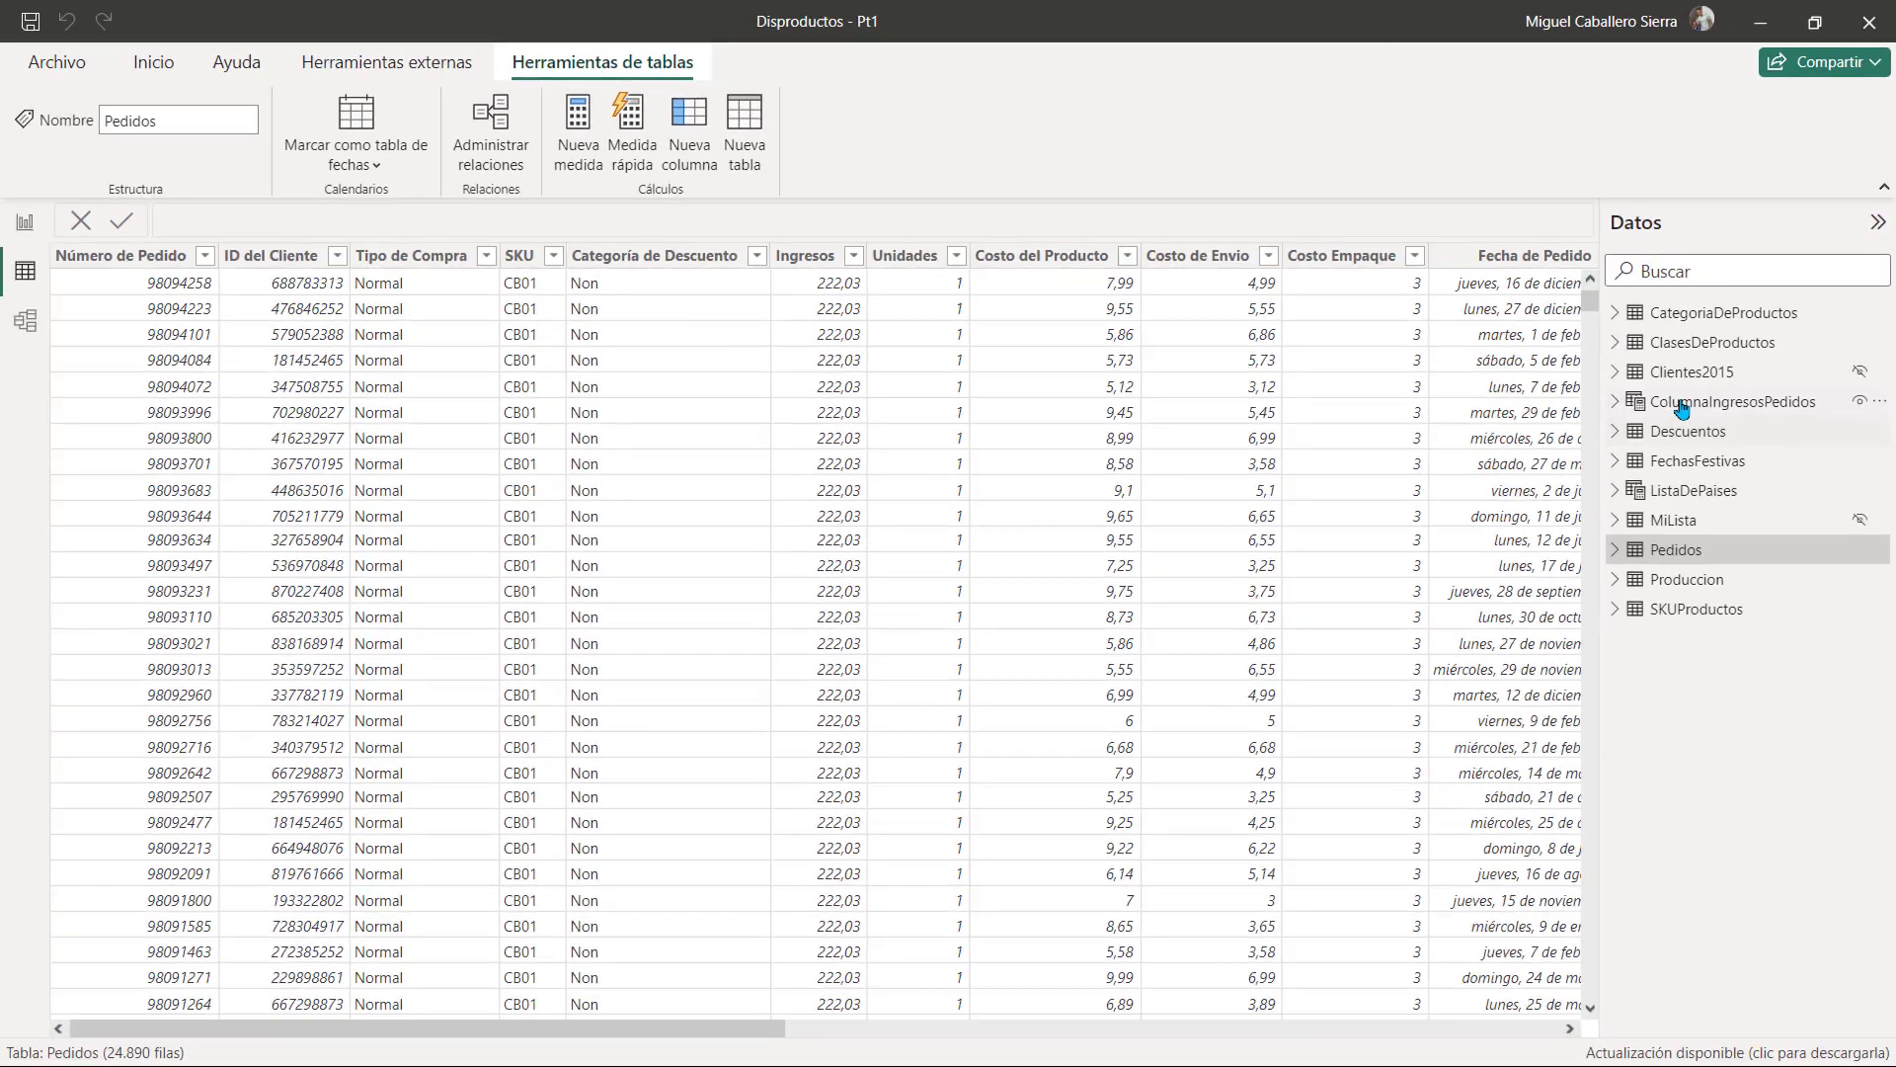
pyautogui.click(1560, 656)
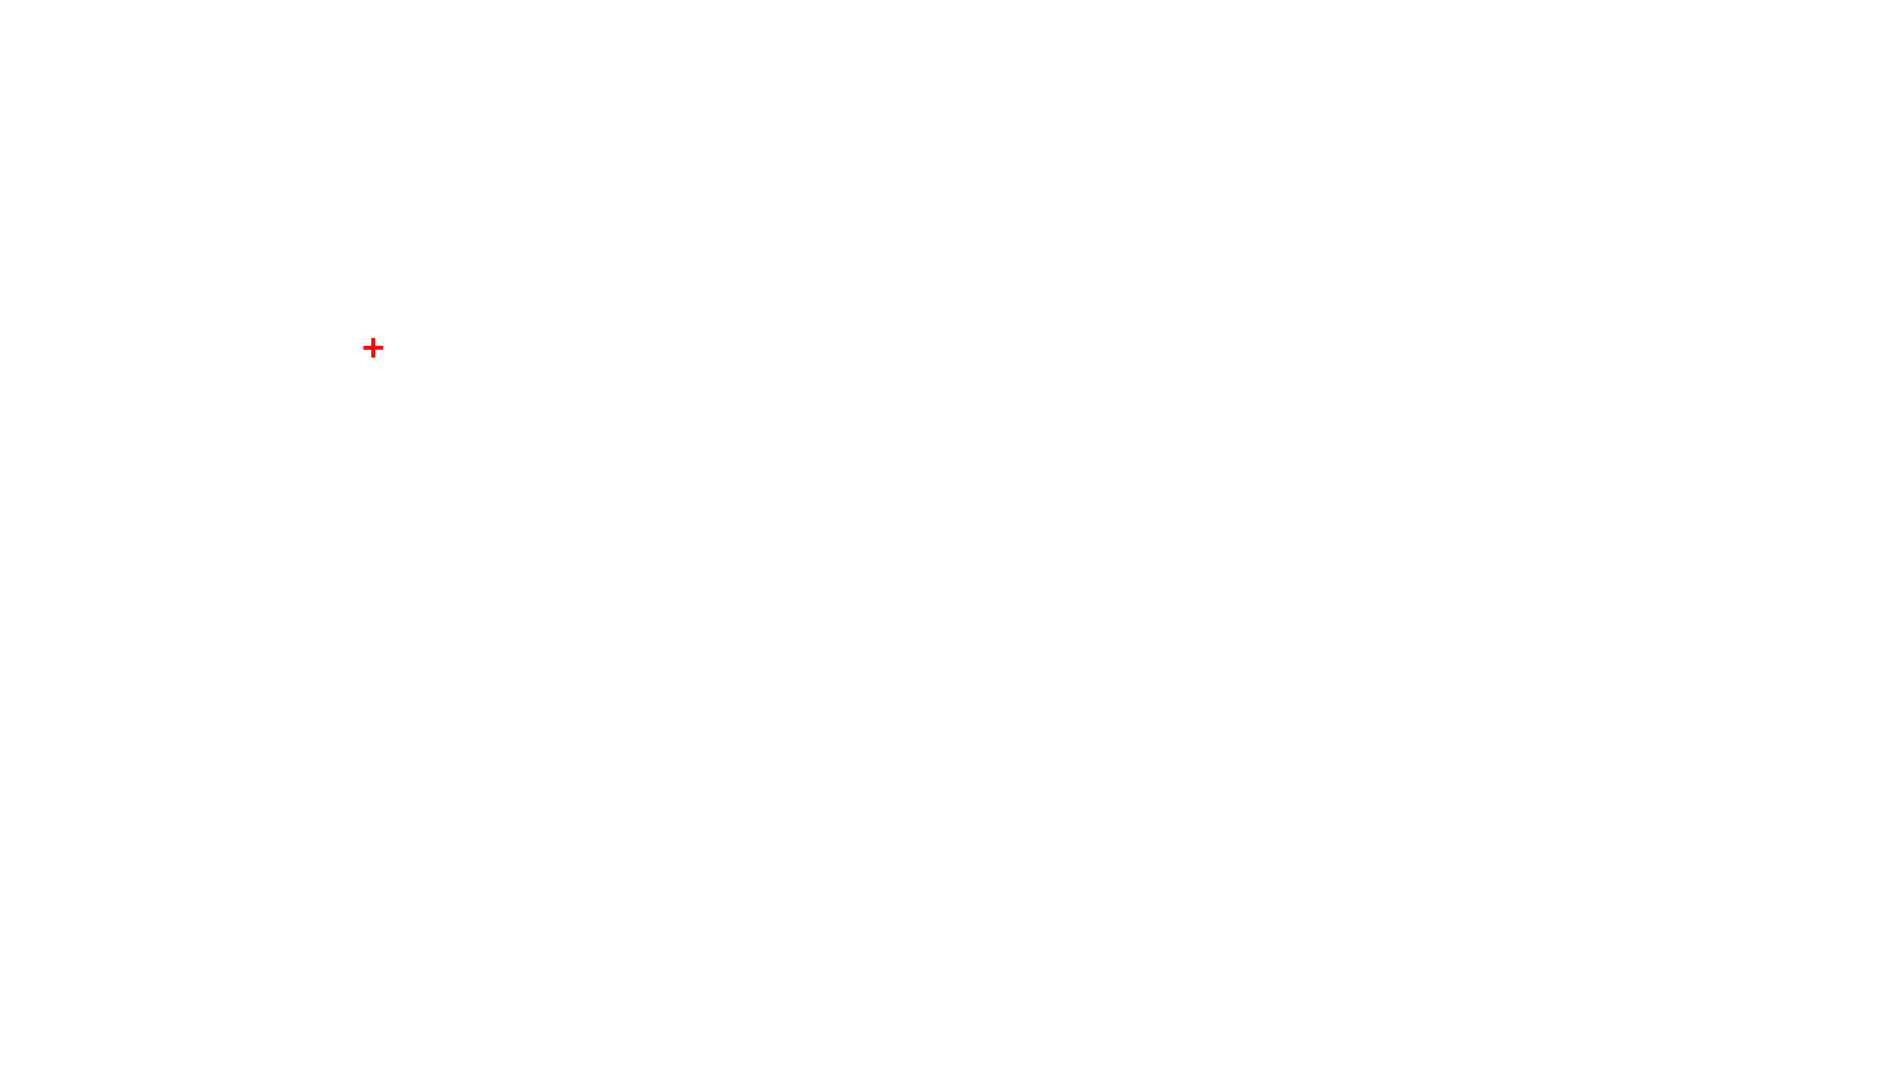
# Draw a large red circle on a blank whiteboard and start handwriting a label inside its upper part
pyautogui.moveTo(199, 217); pyautogui.dragTo(745, 750)
pyautogui.moveTo(374, 306)
pyautogui.mouseDown()
pyautogui.moveTo(396, 309)
pyautogui.moveTo(381, 355)
pyautogui.mouseUp()
pyautogui.moveTo(365, 353); pyautogui.dragTo(427, 334)
pyautogui.moveTo(440, 309)
pyautogui.mouseDown()
pyautogui.moveTo(457, 307)
pyautogui.moveTo(443, 350)
pyautogui.mouseUp()
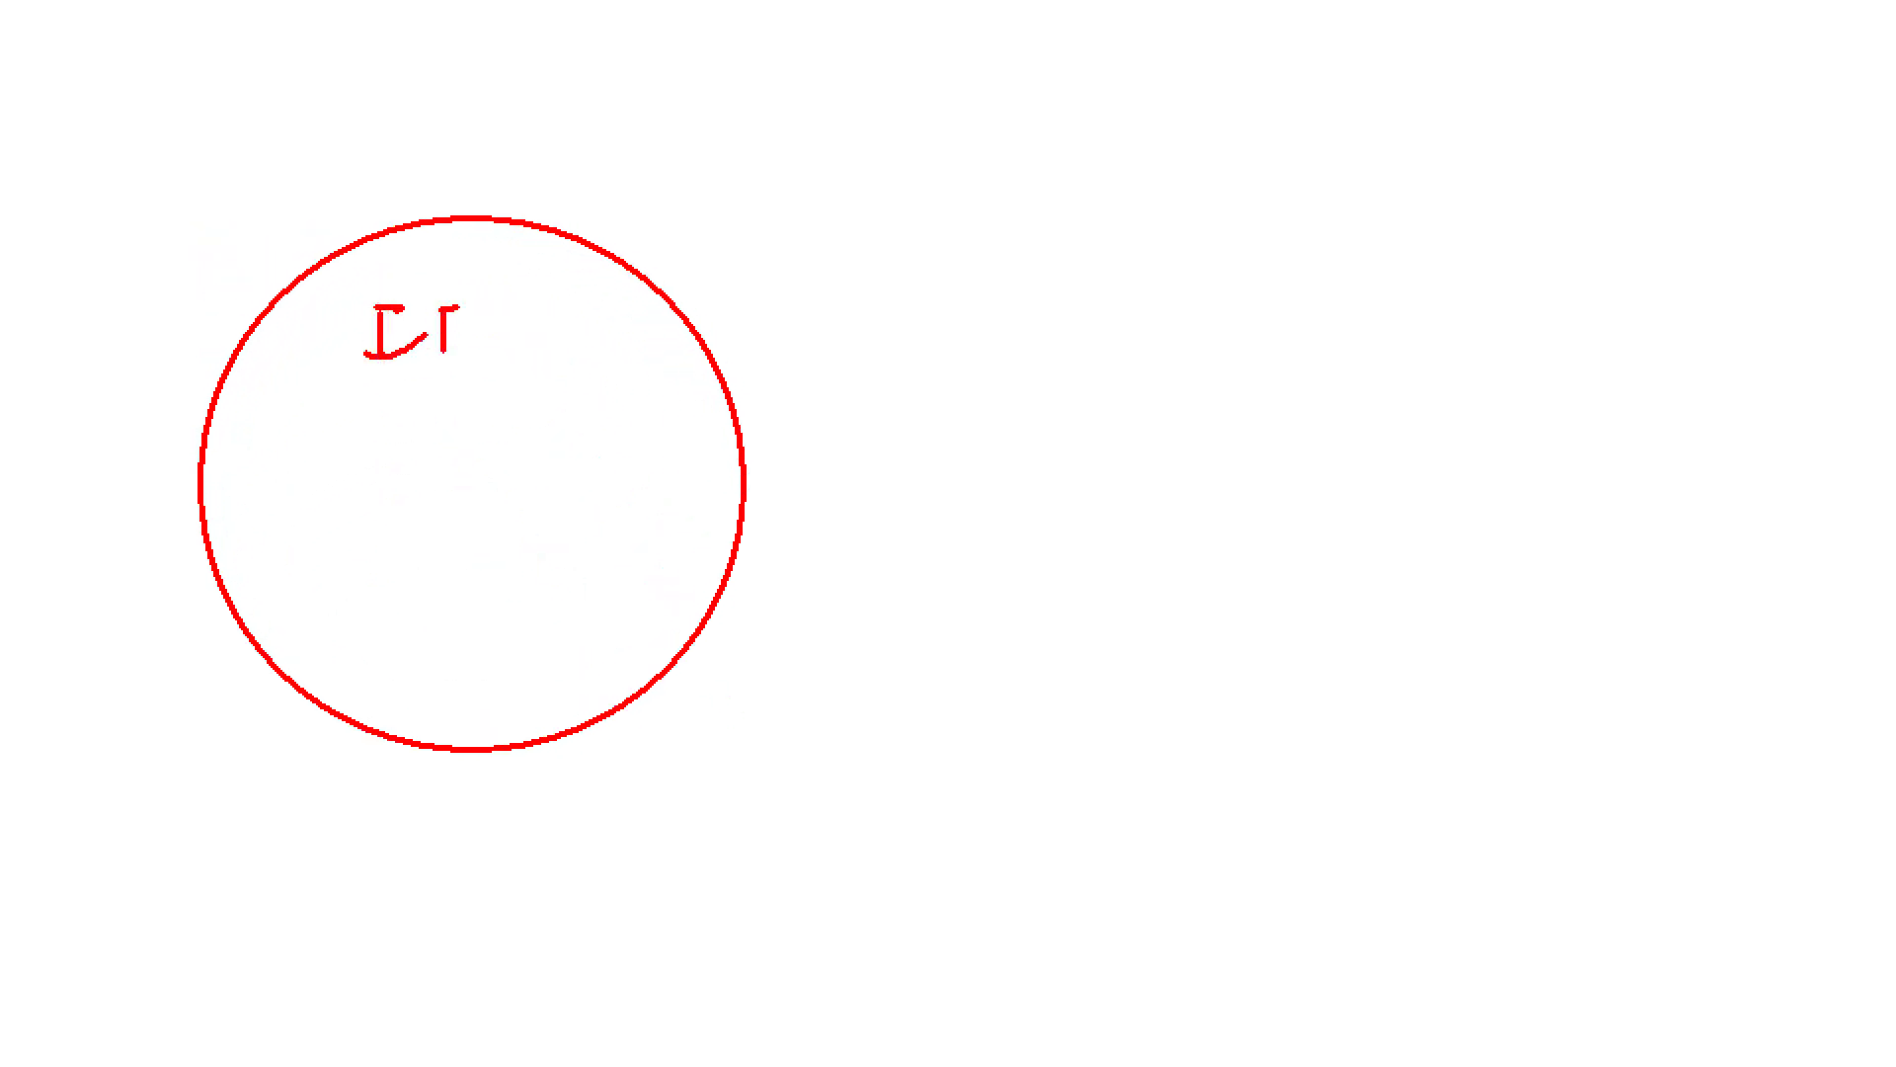